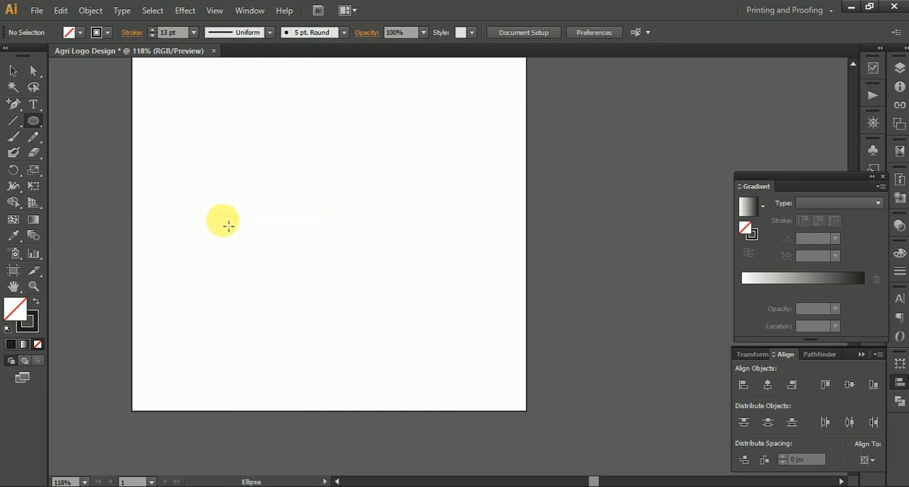
Step: Draw a large circle with a 13 pt black stroke and no fill, and centre it on the artboard horizontally and vertically
left_click_drag(320, 210, 445, 287)
left_click_drag(467, 257, 492, 319)
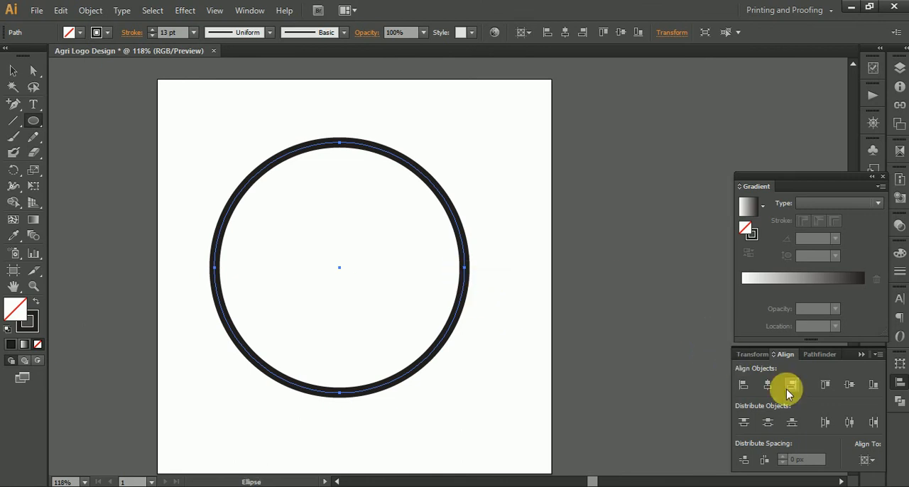
left_click(768, 385)
left_click(850, 384)
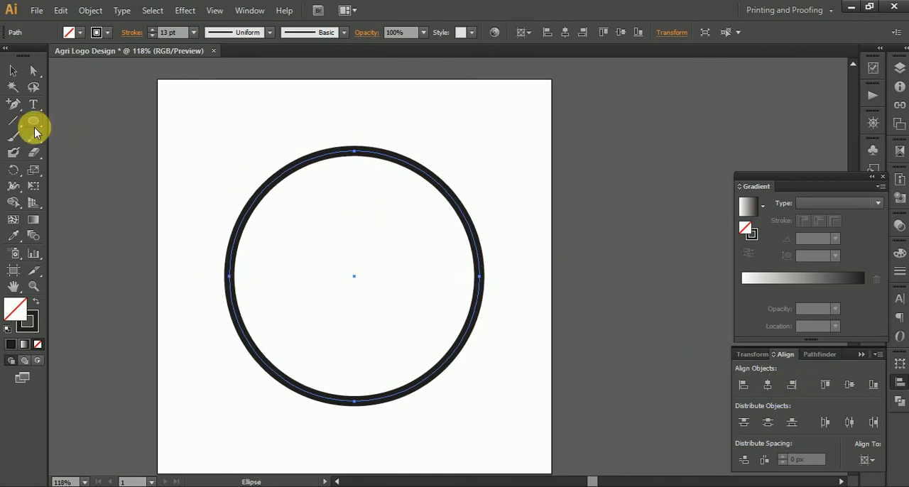
Step: Draw a wide rectangle across the middle of the circle, extending past both sides, and reduce its height to a narrower band
left_click_drag(35, 126, 68, 121)
left_click_drag(166, 228, 535, 323)
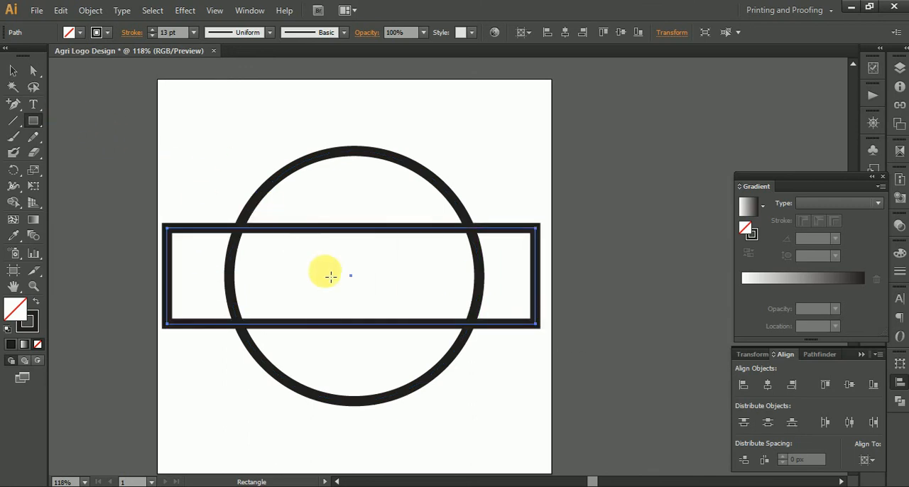
left_click(14, 72)
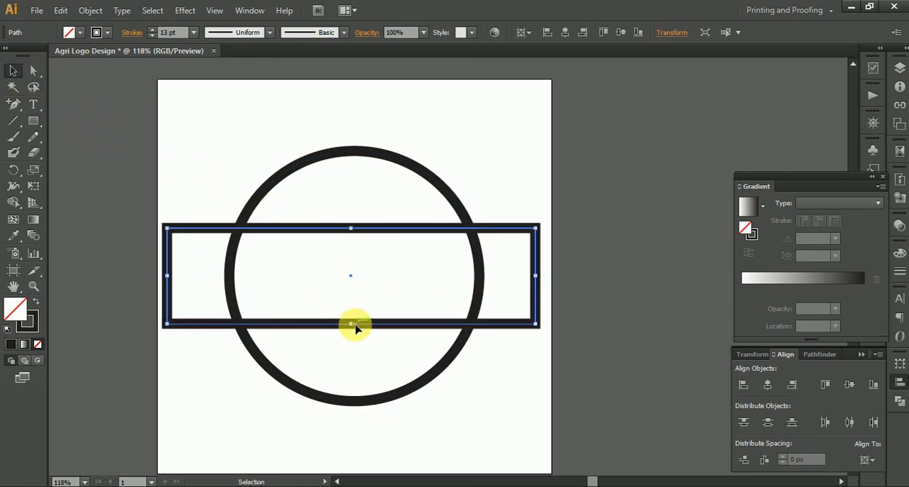
left_click_drag(355, 327, 350, 292)
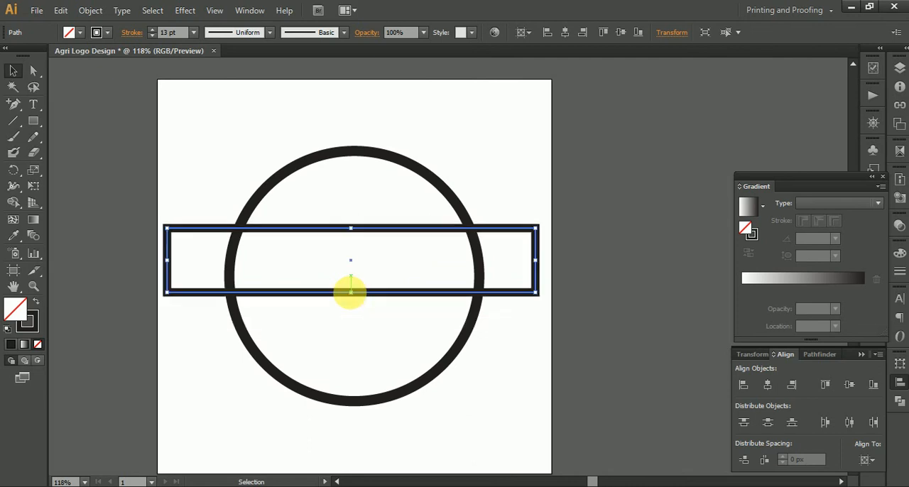
Step: Align the centres of the circle and the rectangle horizontally and vertically
left_click_drag(196, 182, 466, 392)
left_click(768, 385)
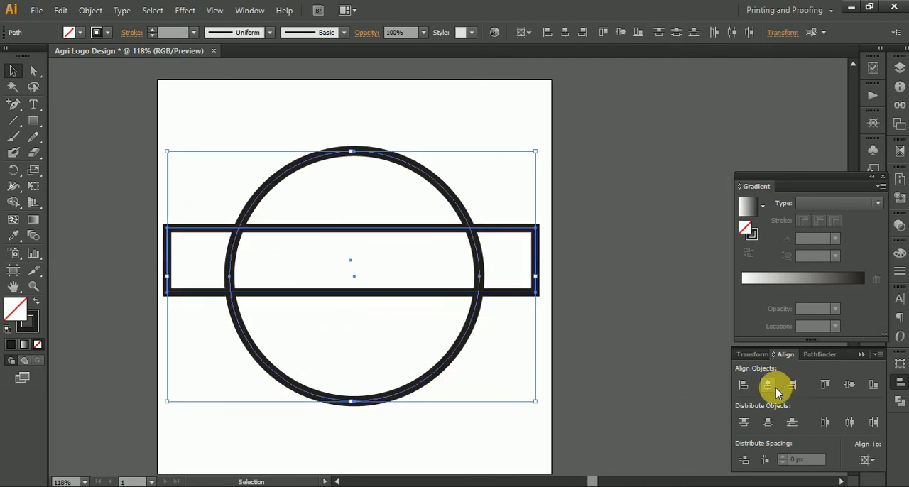
left_click(850, 384)
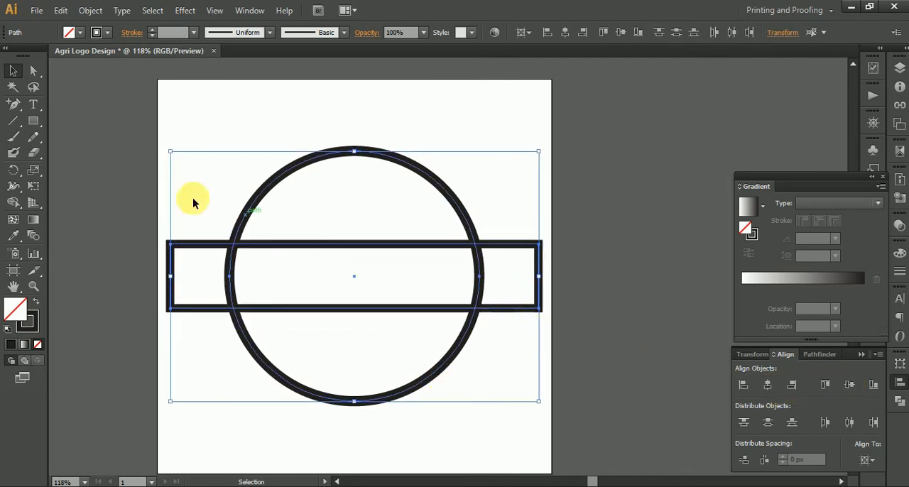
Step: Merge the rectangle's end pieces and its middle section inside the circle into one band with the Shape Builder tool
left_click(13, 203)
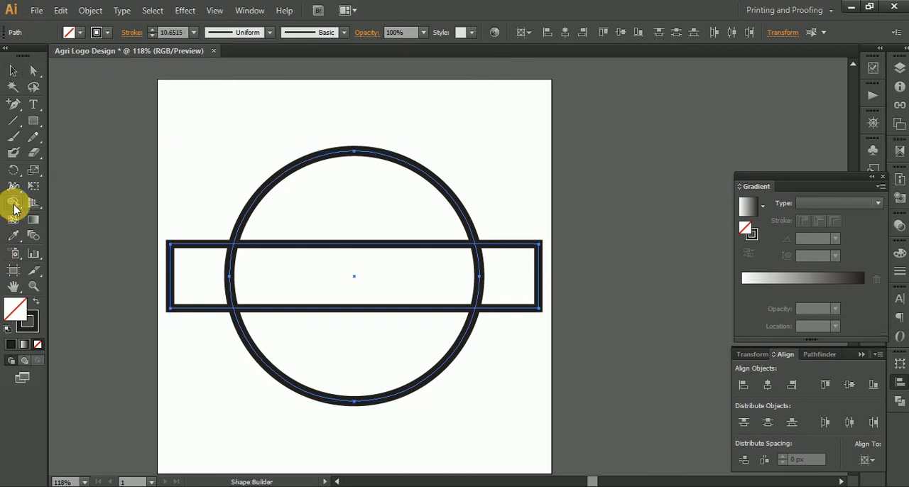
left_click_drag(199, 277, 526, 306)
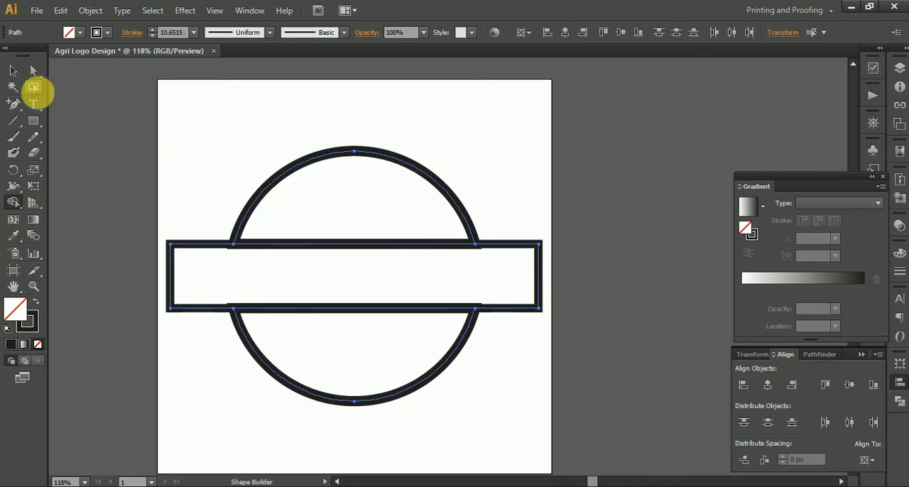
left_click(12, 72)
key("ctrl+1")
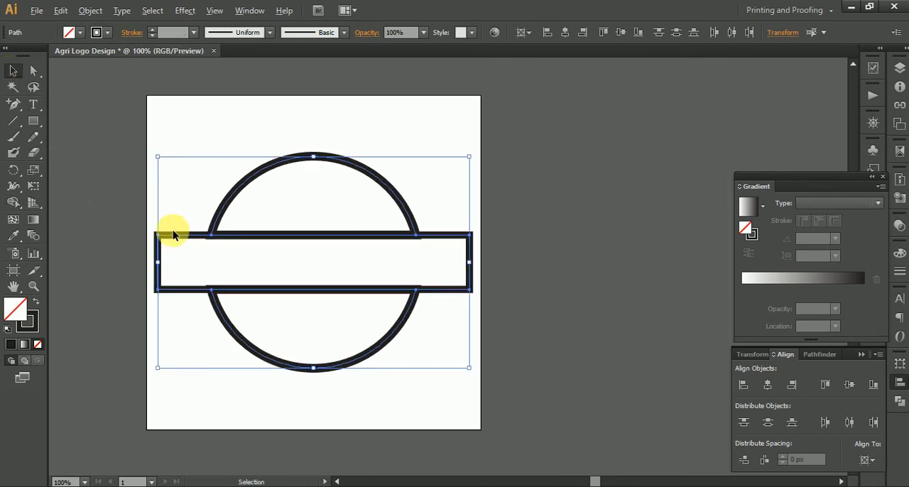
Step: Move the merged rectangle off the artboard to its right, leaving the two separated circle halves
left_click(457, 176)
key("space")
left_click_drag(463, 246, 262, 258)
left_click_drag(255, 304, 652, 260)
scroll(343, 277, "left", 5)
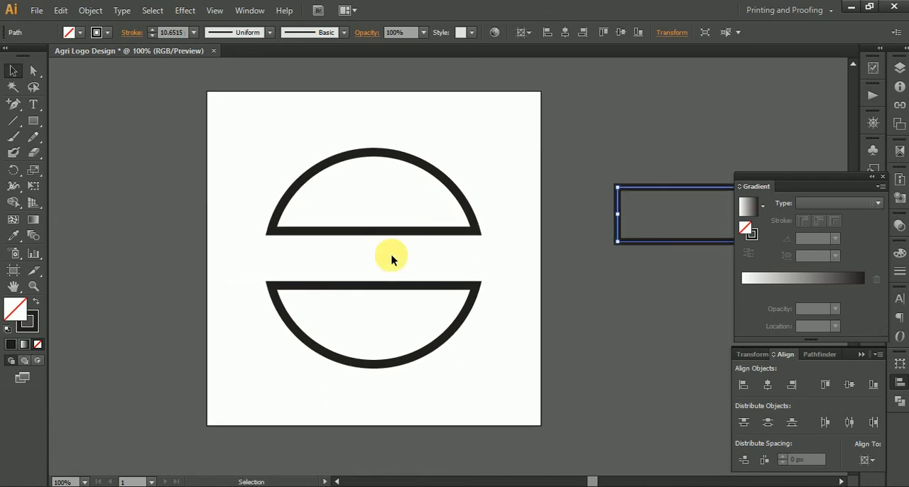
Step: Add an anchor point on the straight edge of each circle half and delete those points to leave two open arcs
scroll(347, 260, "up", 1)
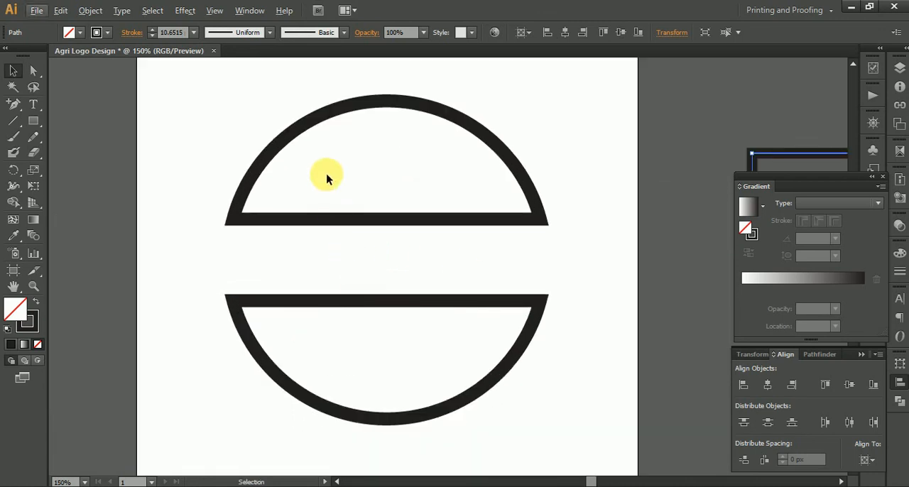
left_click(398, 327)
left_click(14, 106)
left_click(390, 218)
left_click(395, 302)
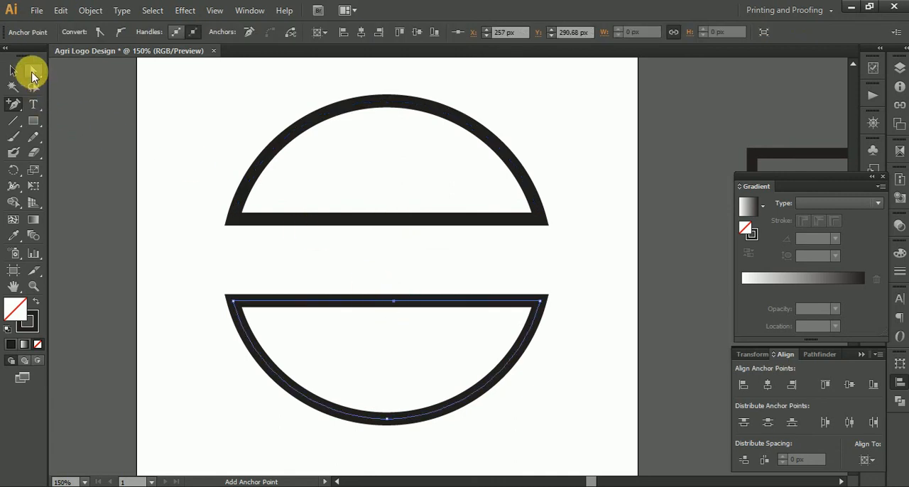
left_click(32, 71)
left_click_drag(342, 170, 438, 348)
key("Delete")
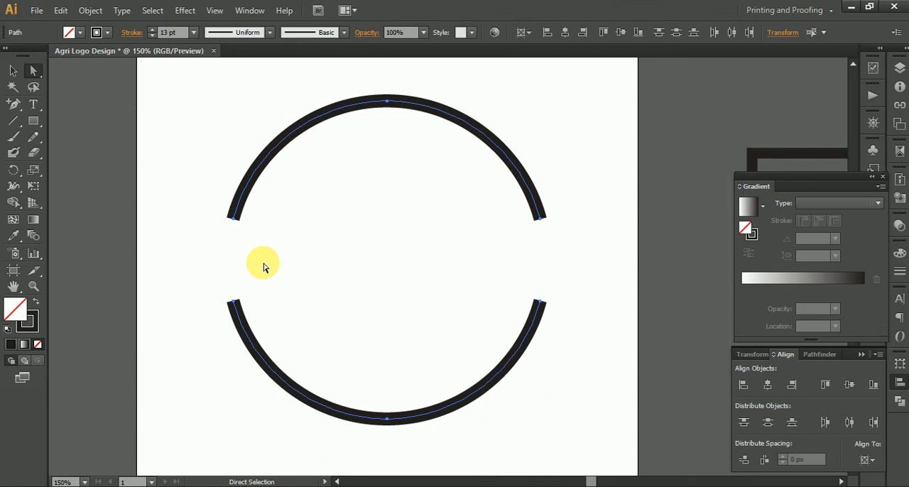
Step: Give both arcs' strokes round caps
left_click(129, 34)
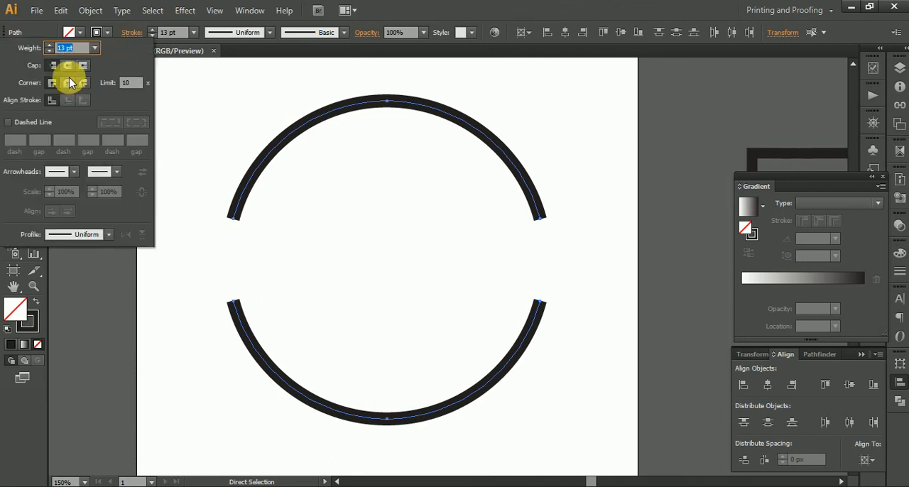
left_click(303, 289)
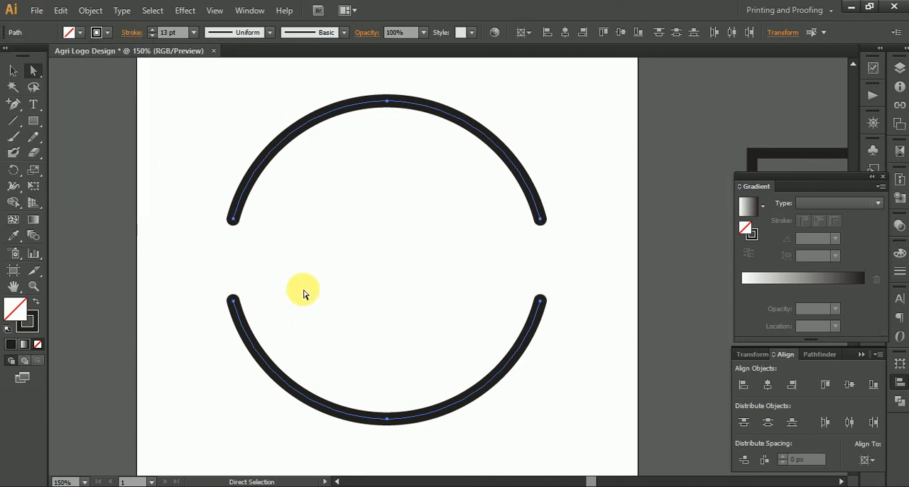
left_click(163, 142)
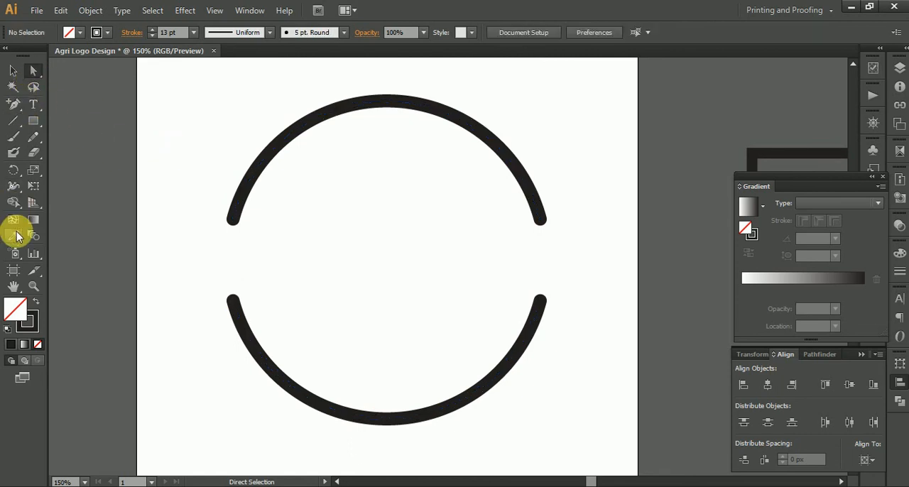
Step: Taper the upper arc's left end to a fine point with the Width tool
left_click(13, 191)
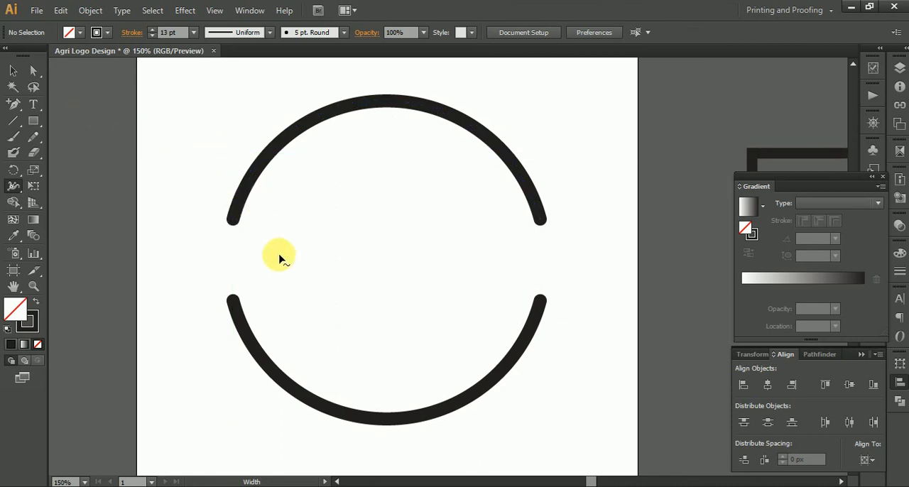
scroll(279, 260, "up", 4)
left_click_drag(197, 195, 340, 271)
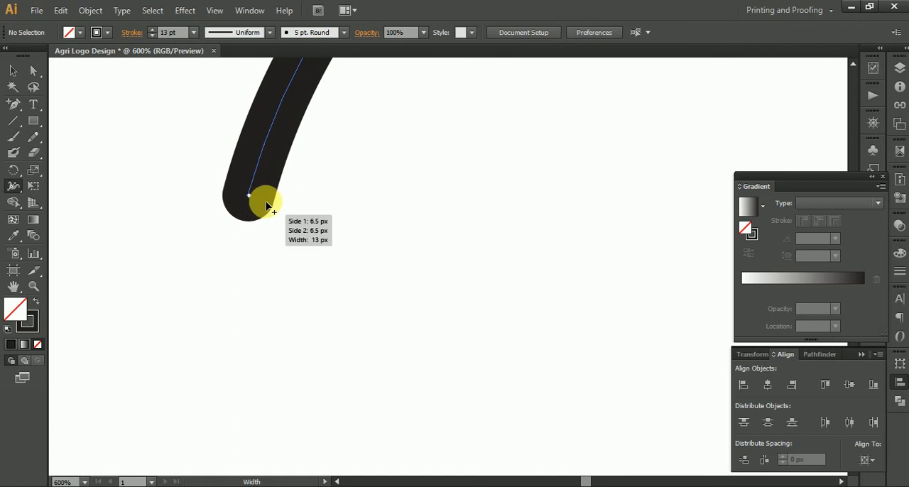
left_click_drag(275, 203, 250, 197)
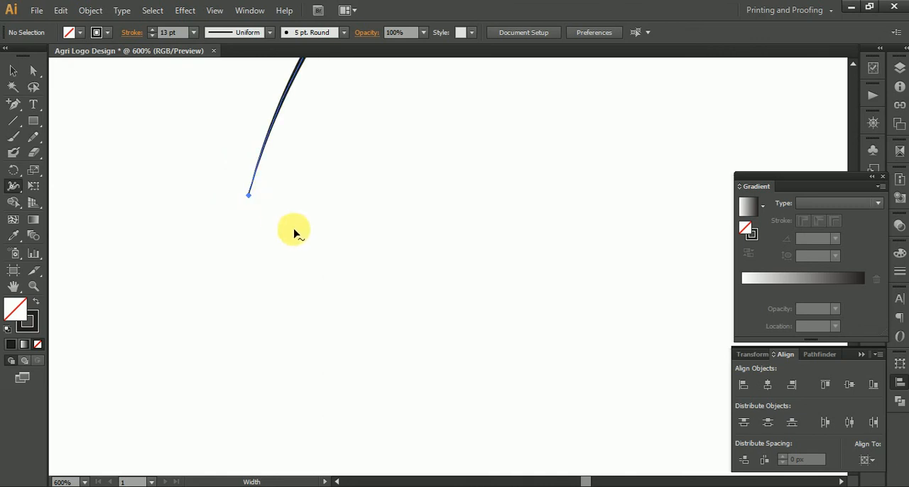
key("ctrl+1")
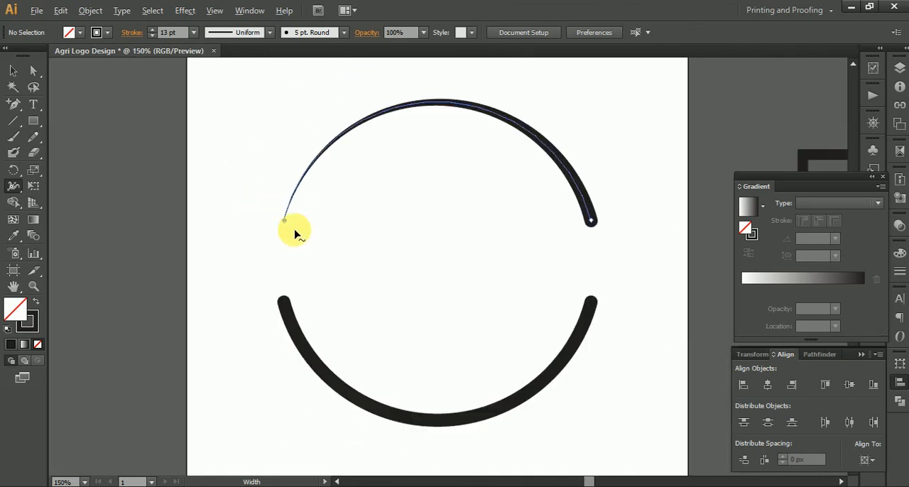
Step: Move the rectangle back over the gap between the arcs, shorten it from its right side and centre it horizontally on the artboard
left_click(12, 73)
scroll(322, 211, "up", 3)
scroll(321, 212, "down", 3)
left_click_drag(322, 212, 329, 177)
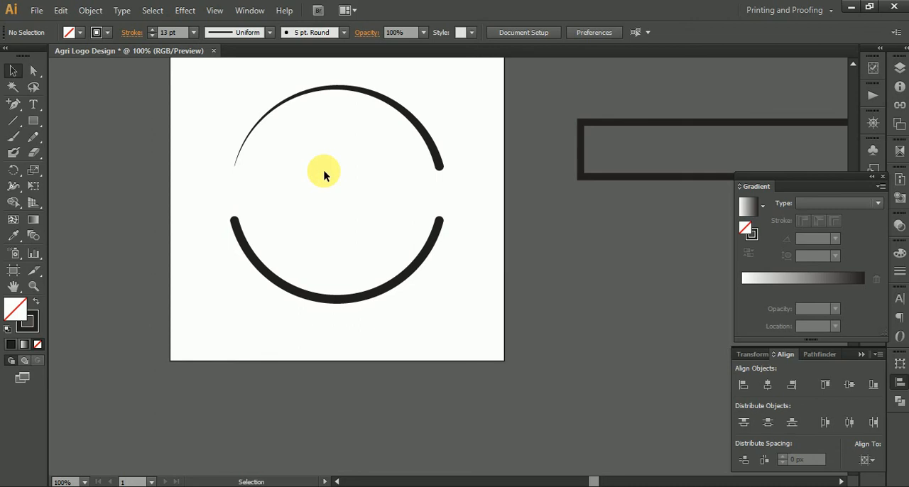
left_click_drag(324, 175, 290, 193)
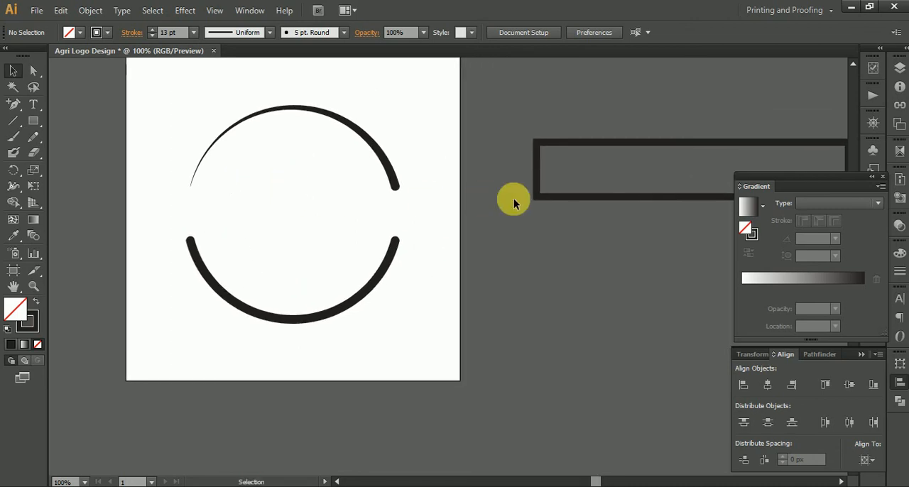
mouse_move(547, 196)
left_mouse_down()
mouse_move(252, 244)
mouse_move(167, 241)
left_mouse_up()
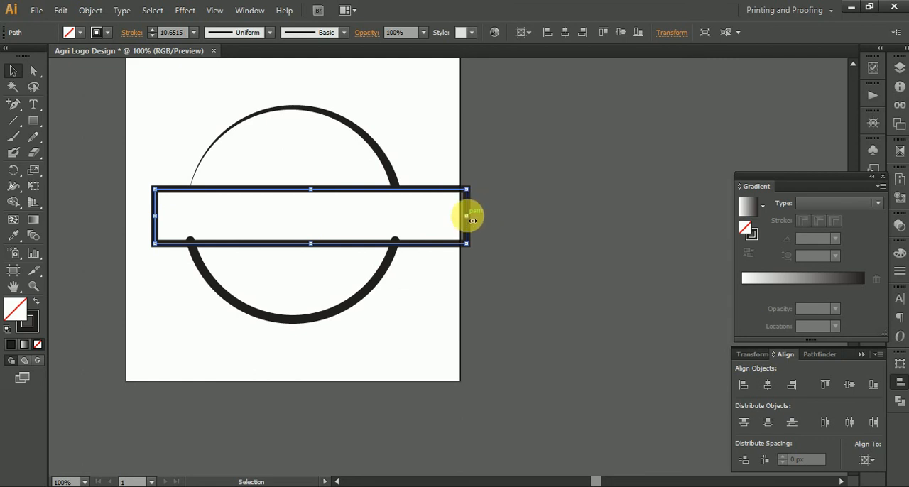
left_click_drag(467, 216, 419, 216)
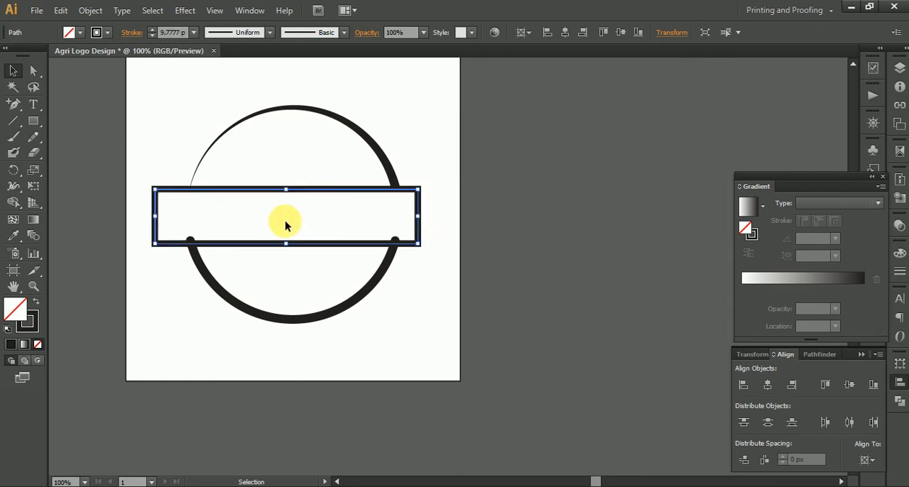
left_click(565, 33)
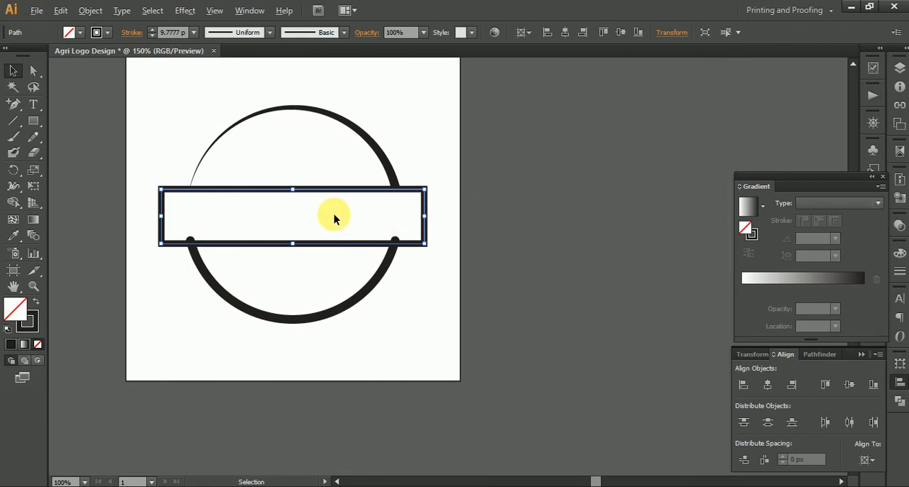
Step: Scale the rectangle down about its centre until it is slightly wider than the circle, and move it off the artboard
scroll(335, 213, "up", 1)
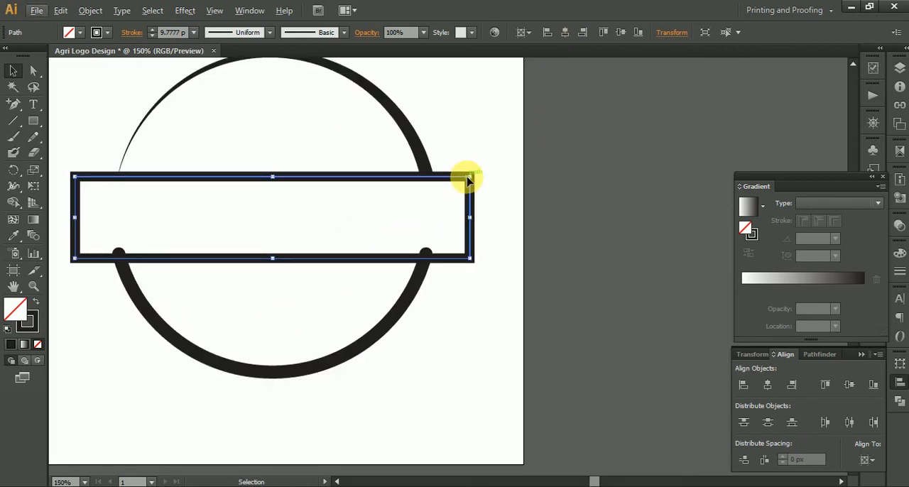
left_click_drag(472, 179, 446, 182)
scroll(508, 213, "down", 1)
left_click_drag(512, 211, 339, 237)
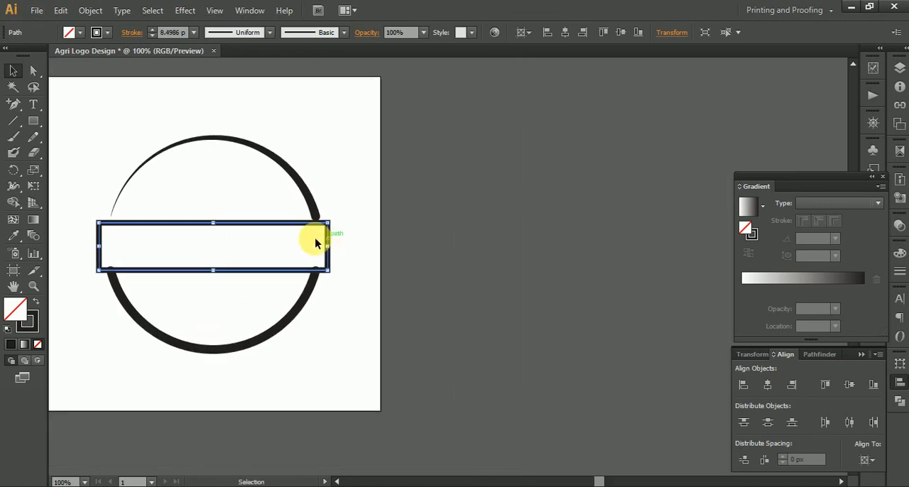
left_click_drag(525, 172, 525, 172)
left_click(394, 233)
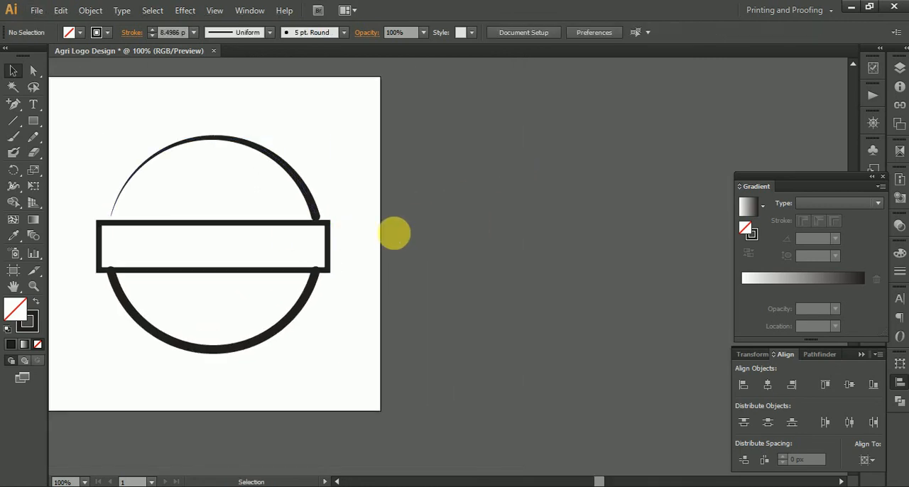
left_click_drag(301, 270, 584, 213)
left_click_drag(426, 257, 408, 270)
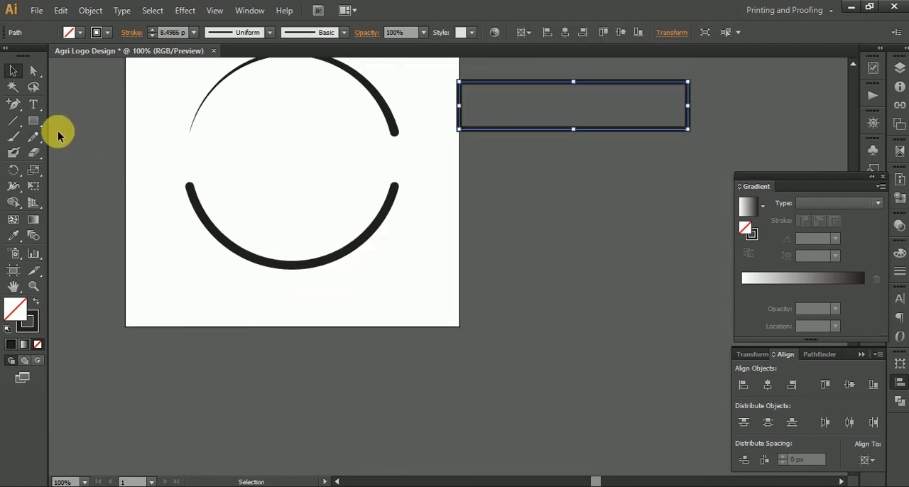
Step: Draw a smaller unfilled circle with the Ellipse tool and place it over the right part of the lower arc
left_click(33, 122)
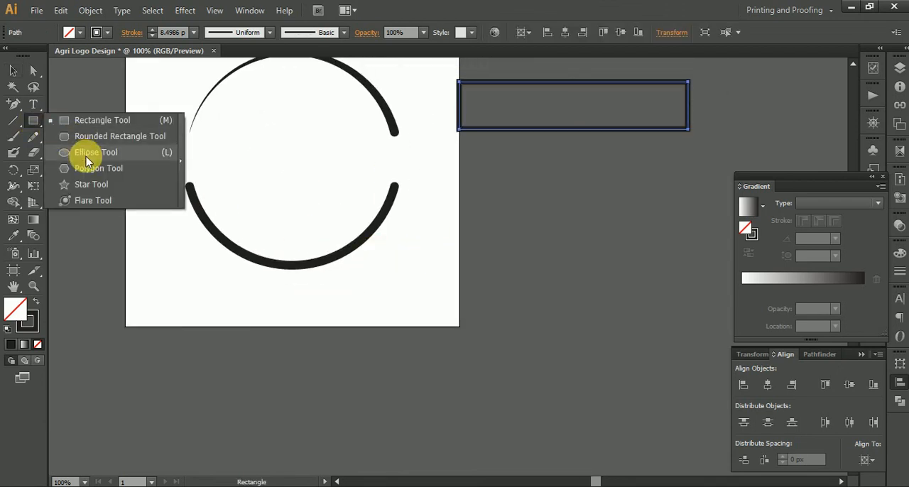
left_click(85, 152)
left_click_drag(467, 250, 525, 308)
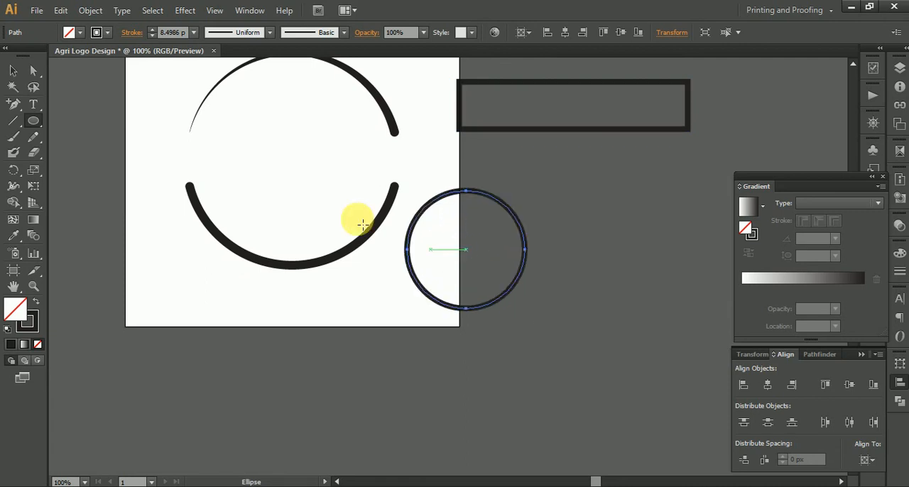
left_click(13, 70)
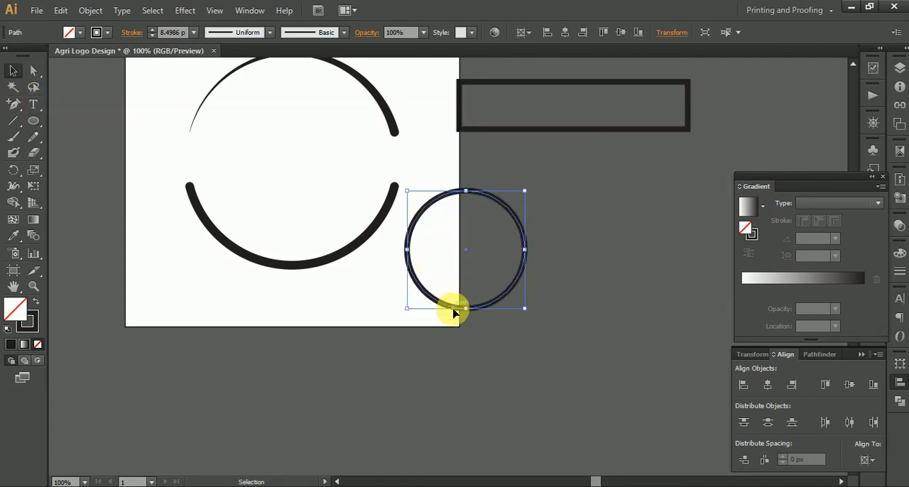
left_click_drag(453, 313, 348, 296)
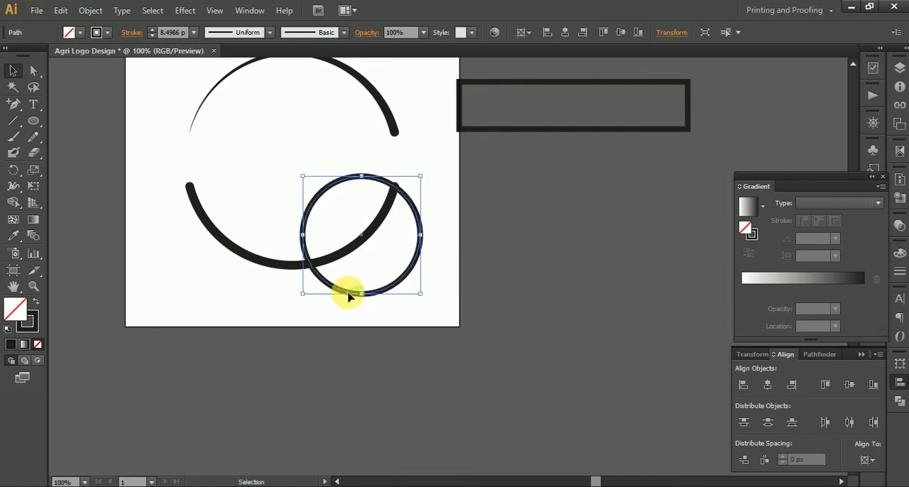
scroll(371, 243, "up", 1)
left_click_drag(412, 308, 429, 323)
key("ctrl+z")
Step: Offset the small circle's path inward by -21 px with miter joins to create a concentric inner circle
left_click(91, 10)
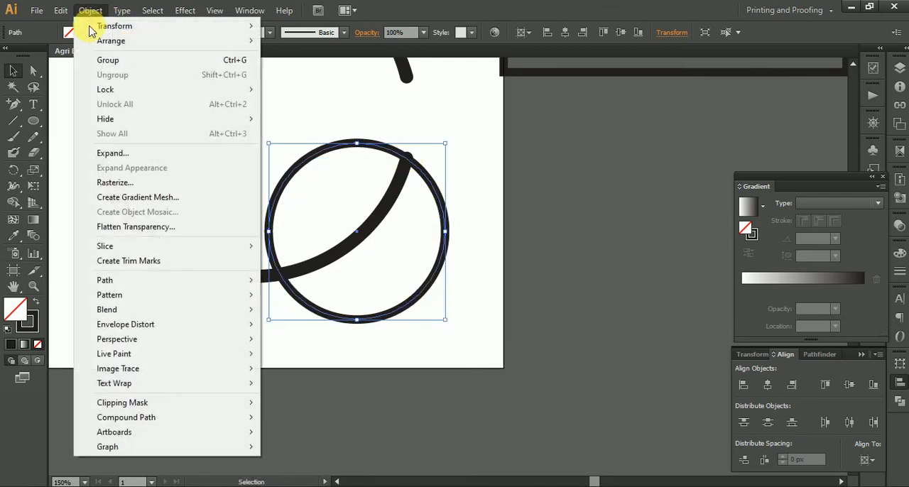
mouse_move(222, 288)
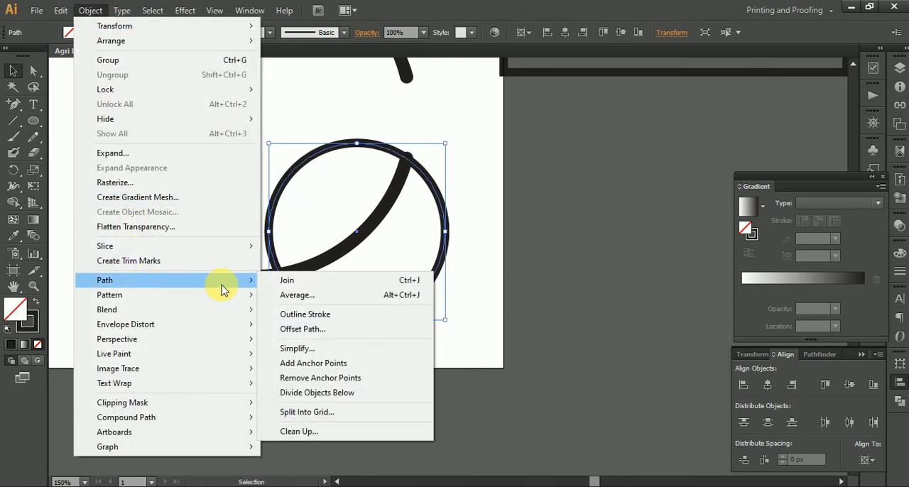
left_click(304, 328)
left_click(288, 168)
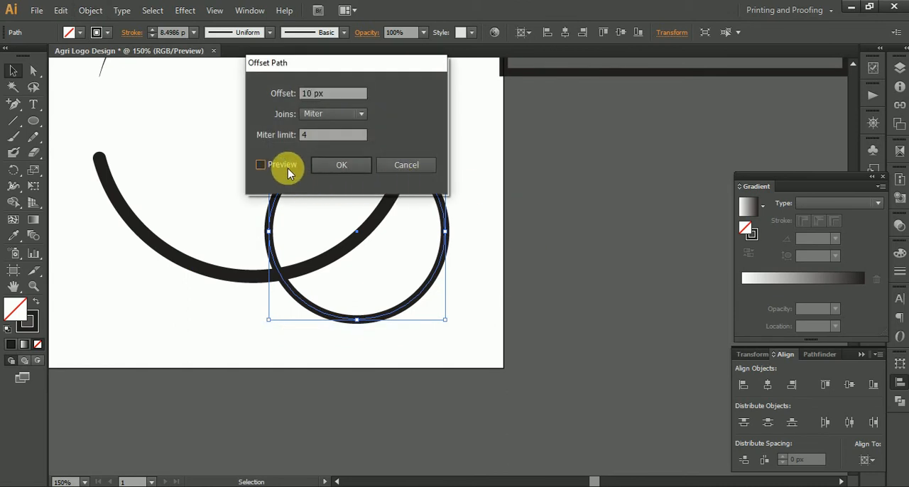
triple_click(346, 100)
type("-10")
key("Down")
key("Down")
key("Down")
key("Down")
key("Down")
key("Down")
key("Down")
key("Down")
key("Down")
key("Down")
key("Down")
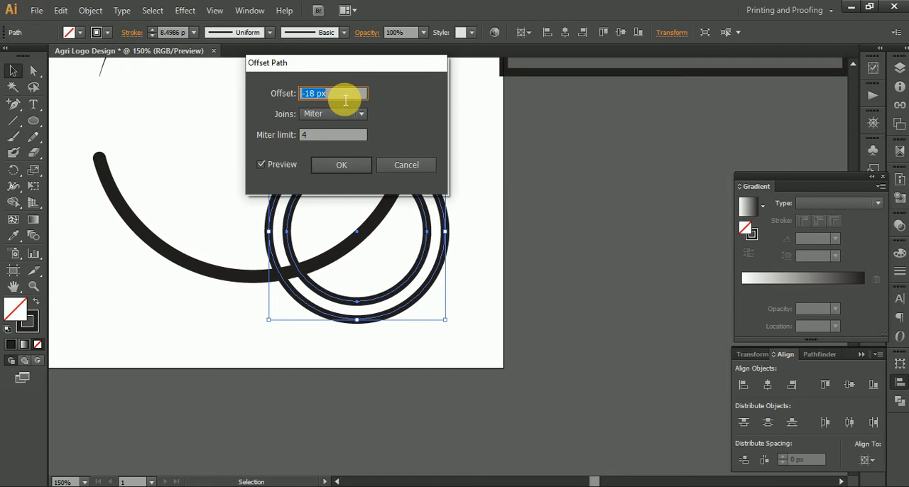
left_click(353, 163)
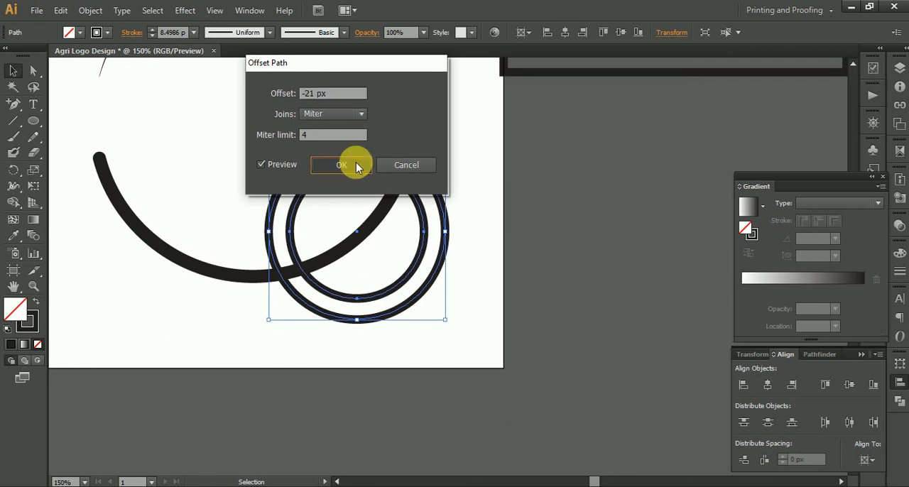
Step: Offset the new inner circle's path by another -21 px to add a third concentric circle
left_click(85, 10)
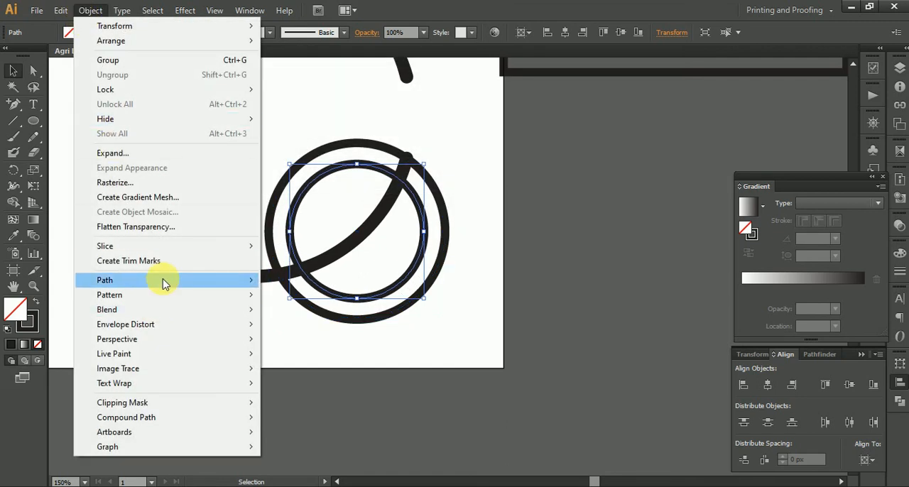
mouse_move(206, 282)
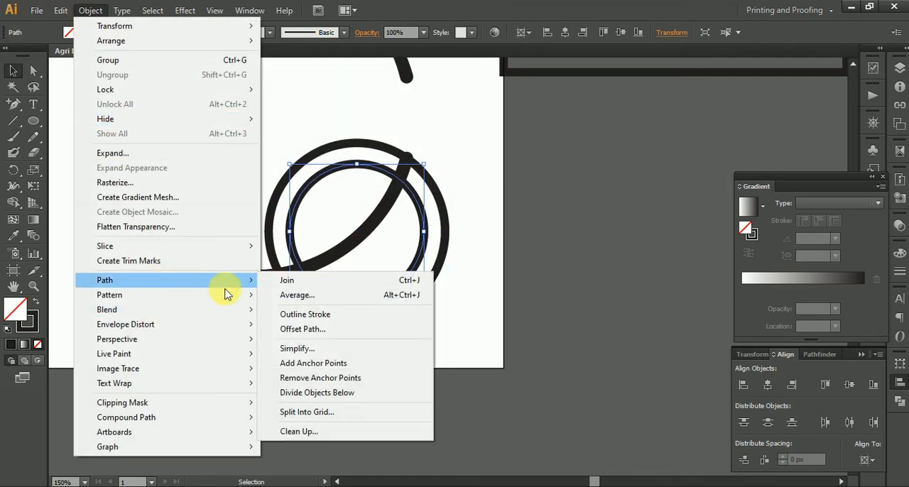
left_click(335, 329)
left_click(284, 165)
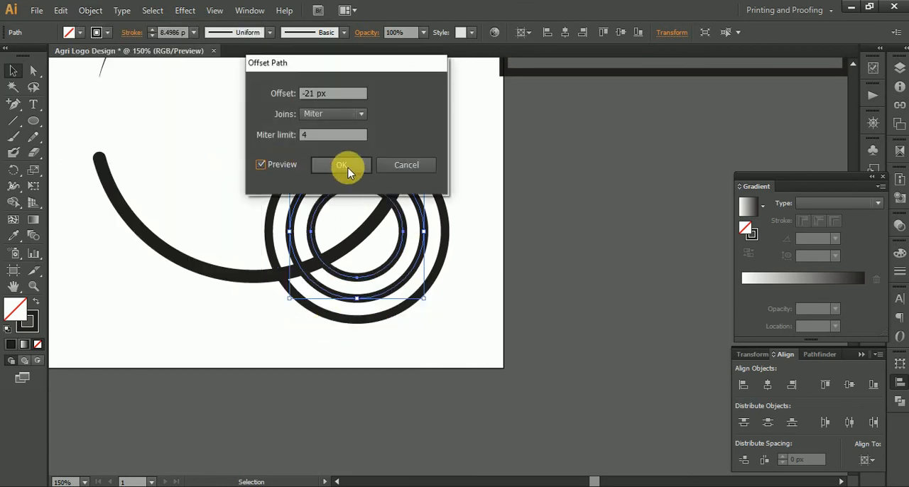
left_click(342, 165)
Step: Select the three concentric circles and group them
left_click(535, 252)
left_click_drag(403, 306, 373, 269)
right_click(374, 271)
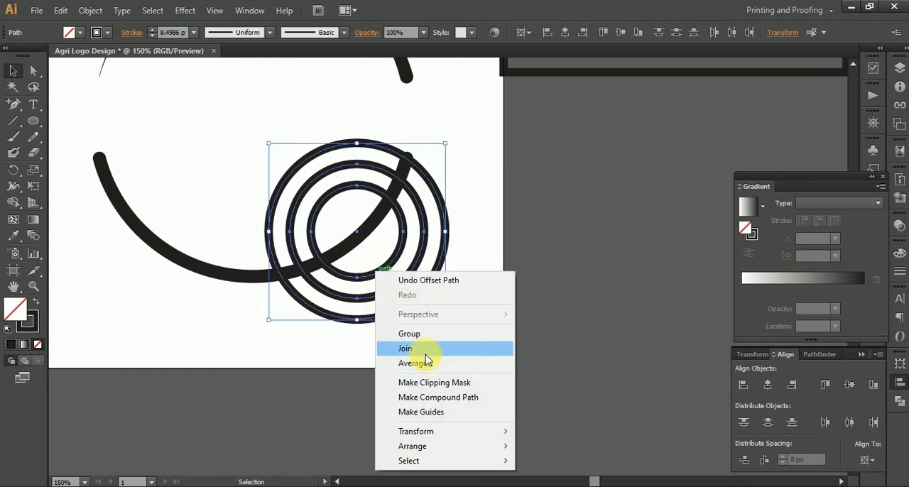
left_click(410, 333)
Step: Copy the circle group onto the left part of the lower arc and scale the copy up about its centre to about 1.5 times the size
left_click_drag(377, 280, 169, 268)
left_click_drag(249, 132, 273, 100)
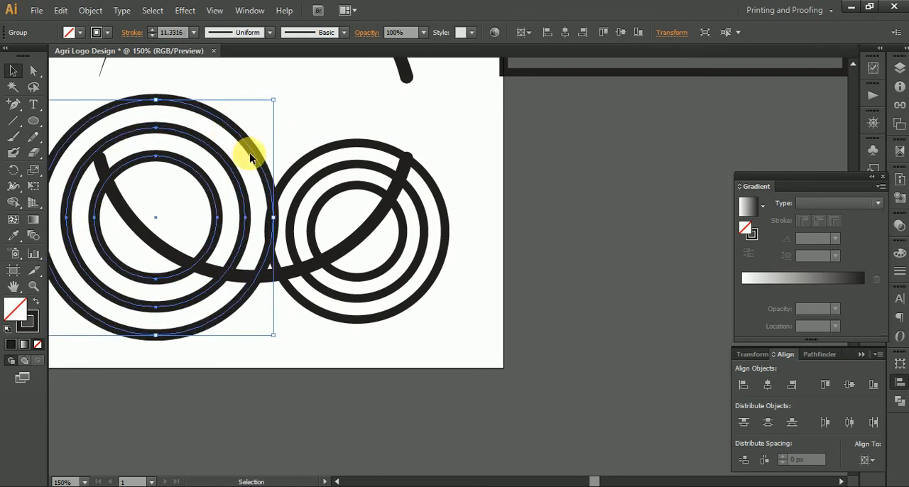
left_click(325, 178)
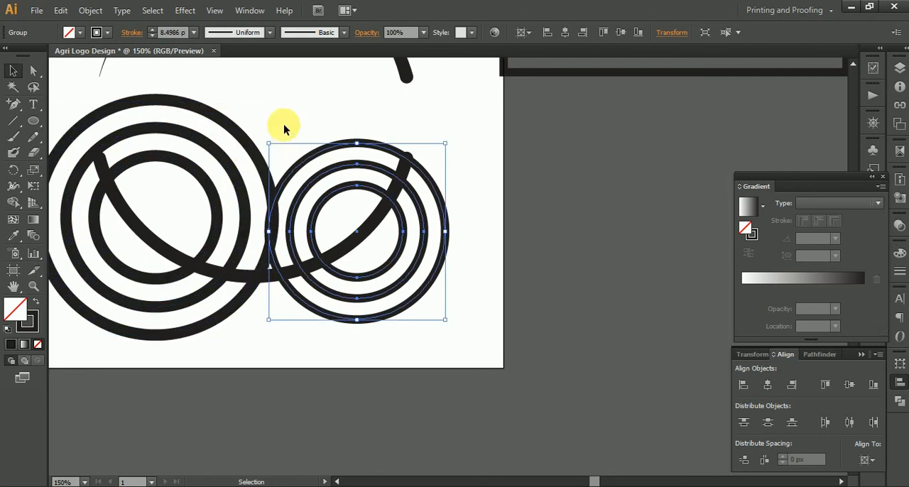
left_click(283, 127)
left_click_drag(253, 145, 292, 159)
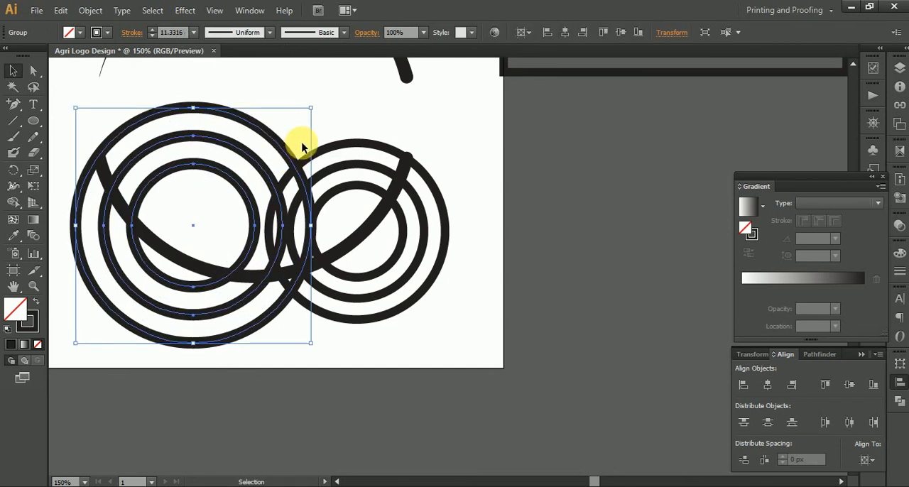
left_click_drag(311, 108, 324, 94)
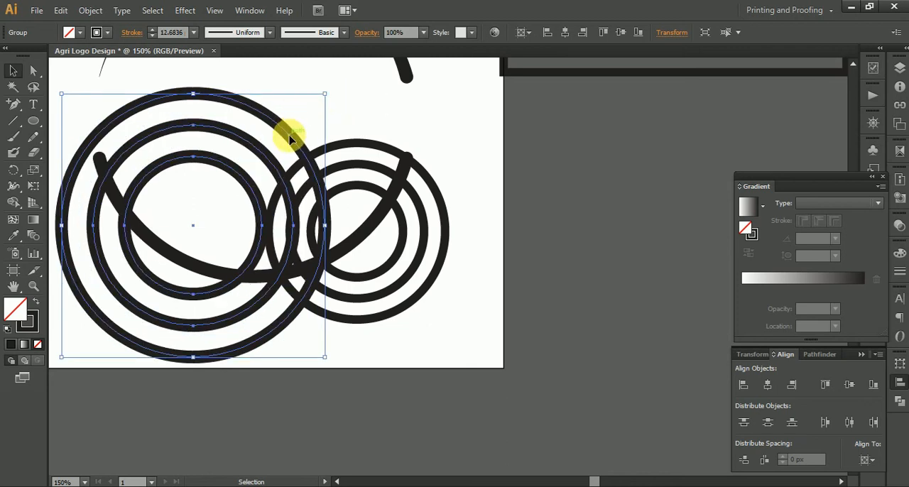
Step: Match the larger circle group's stroke to the smaller group's stroke with the Eyedropper tool
left_click(13, 236)
left_click(360, 143)
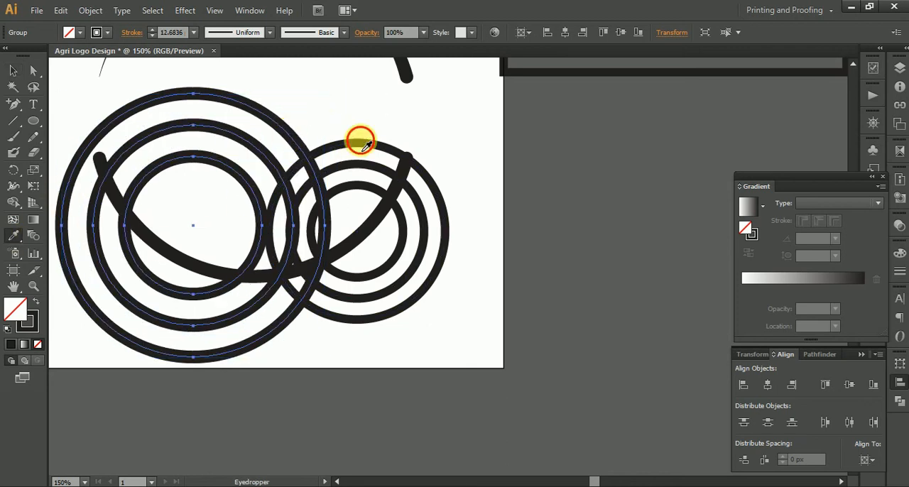
left_click(367, 147)
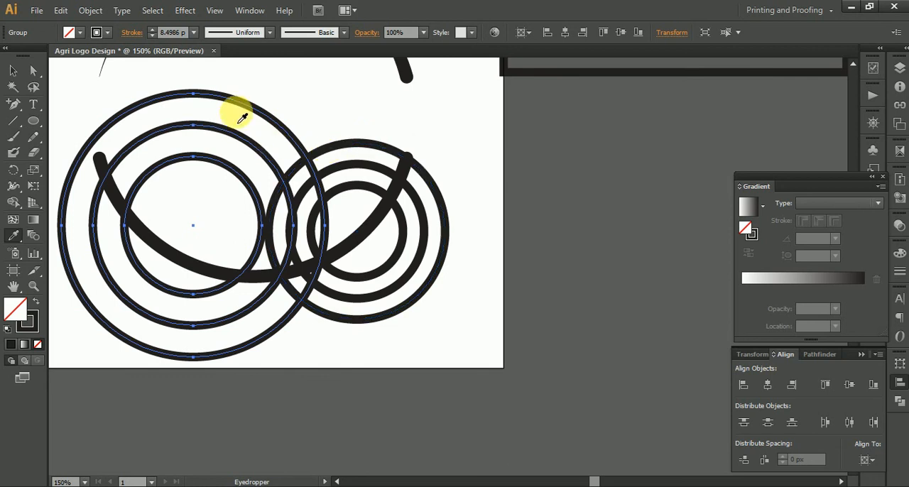
Step: Move the larger circle group slightly right and down until its centre is level with the smaller group's centre, and deselect it
left_click(12, 70)
left_click_drag(248, 110, 265, 115)
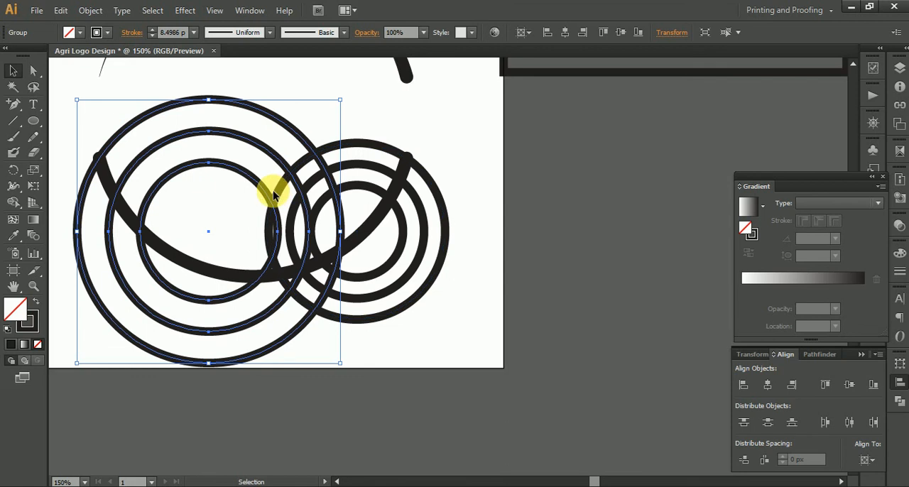
scroll(272, 191, "up", 2)
scroll(272, 190, "down", 2)
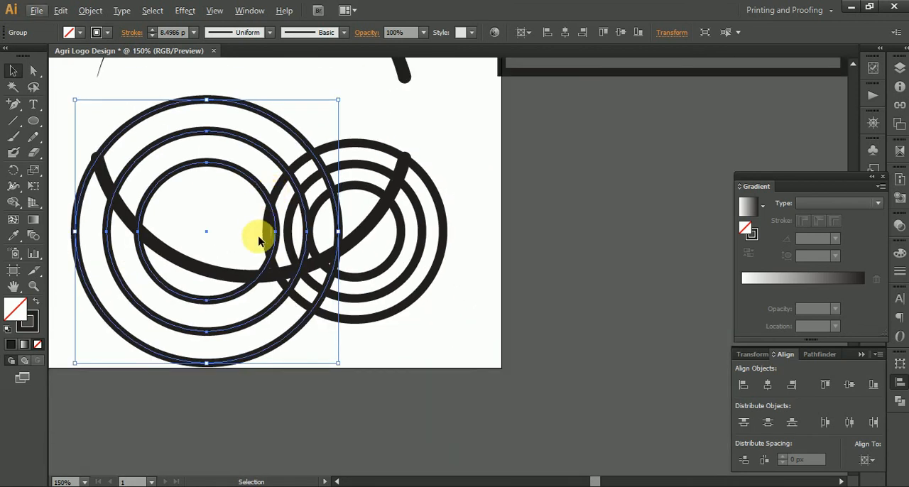
scroll(258, 240, "down", 1)
left_click_drag(111, 181, 382, 304)
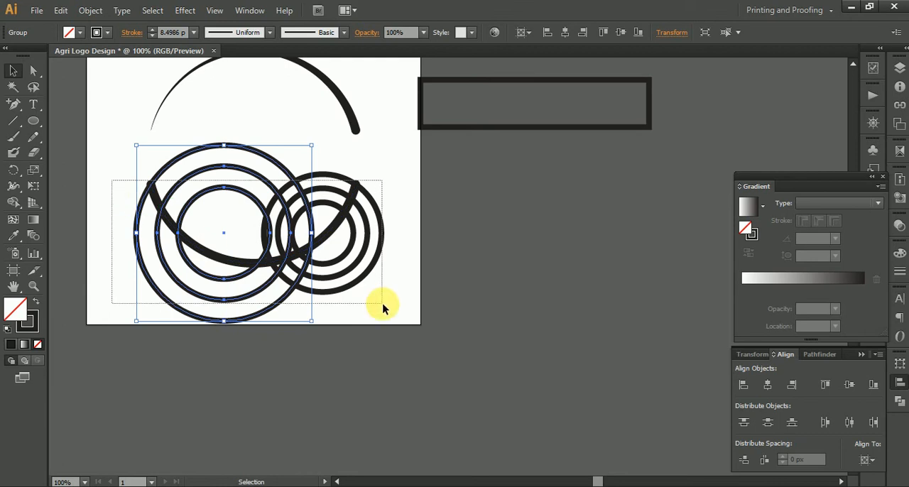
left_click_drag(382, 304, 390, 258)
left_click(390, 259)
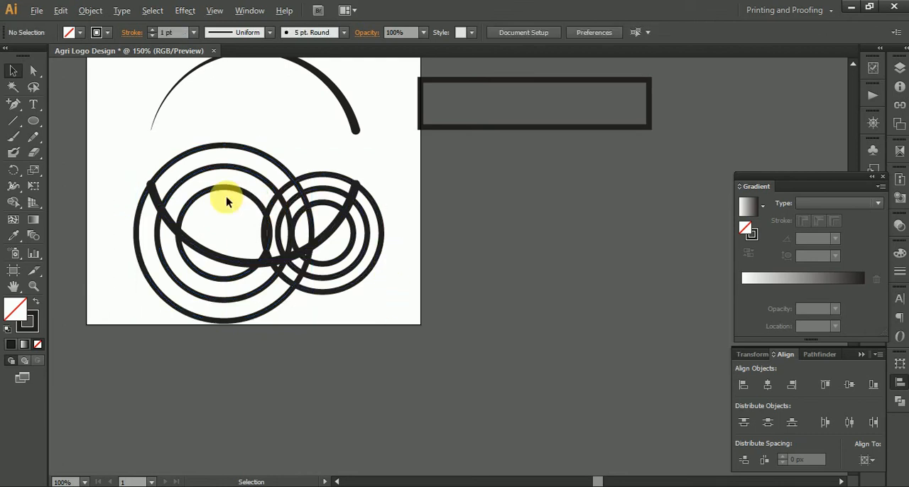
Step: Move the larger circle group down and left so its outer circle crosses the lower arc near the arc's left end
scroll(226, 196, "up", 1)
left_click_drag(205, 174, 173, 203)
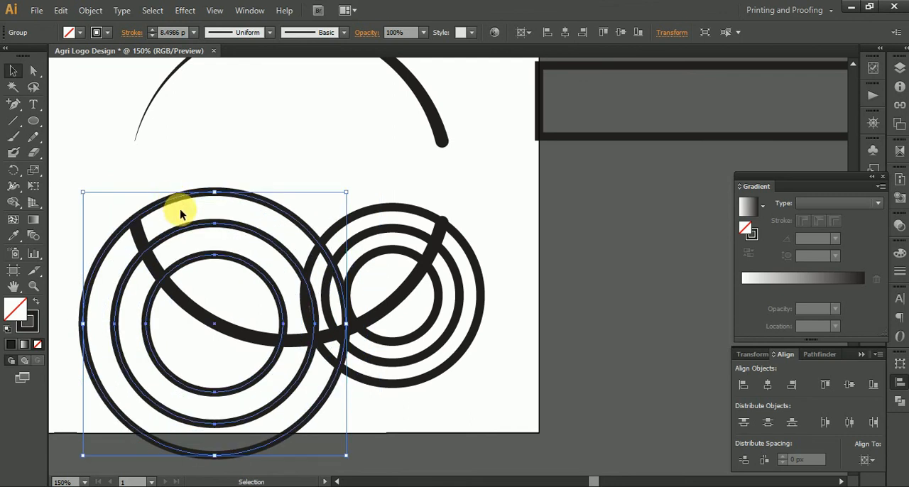
scroll(179, 211, "up", 1)
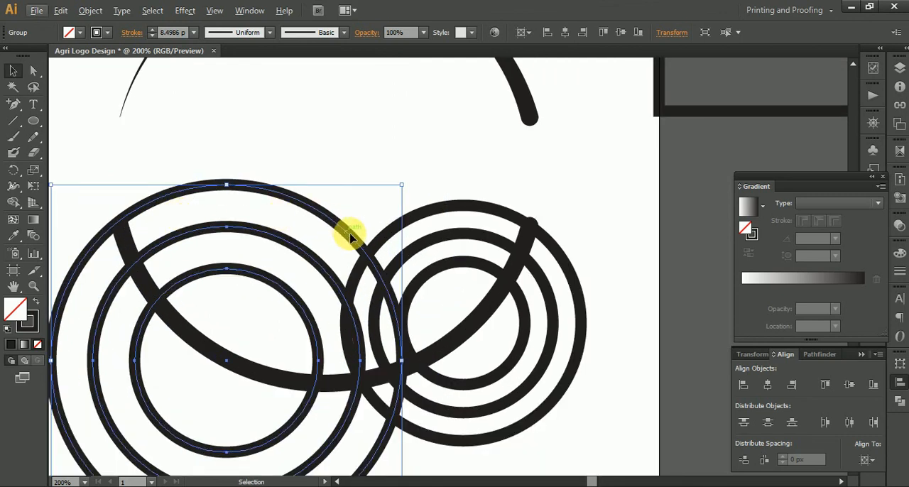
left_click_drag(350, 237, 323, 257)
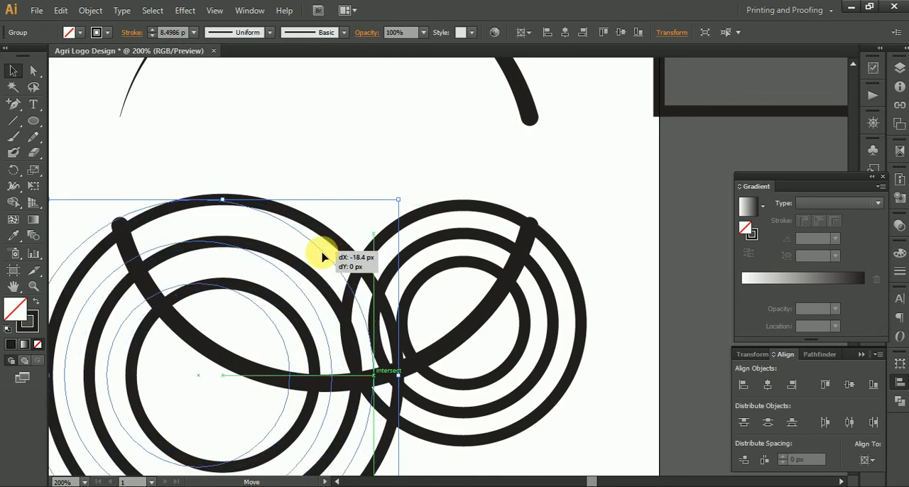
Step: Enlarge the smaller circle group proportionally from its lower-left corner, in two stages, so it overlaps more of the larger group
left_click(437, 377)
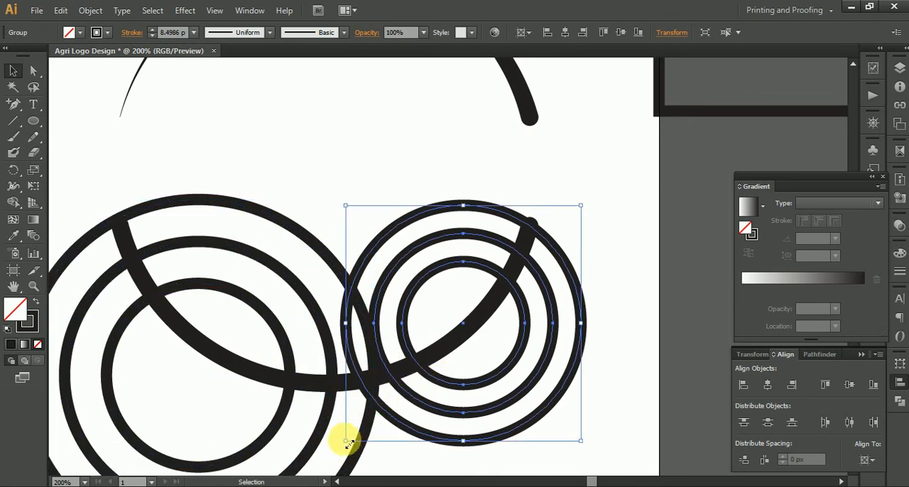
left_click_drag(348, 444, 299, 462)
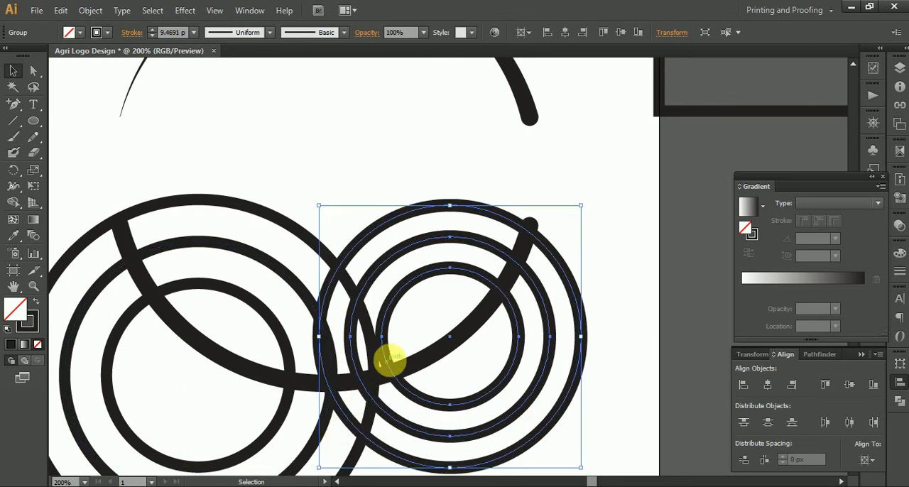
scroll(389, 361, "down", 3)
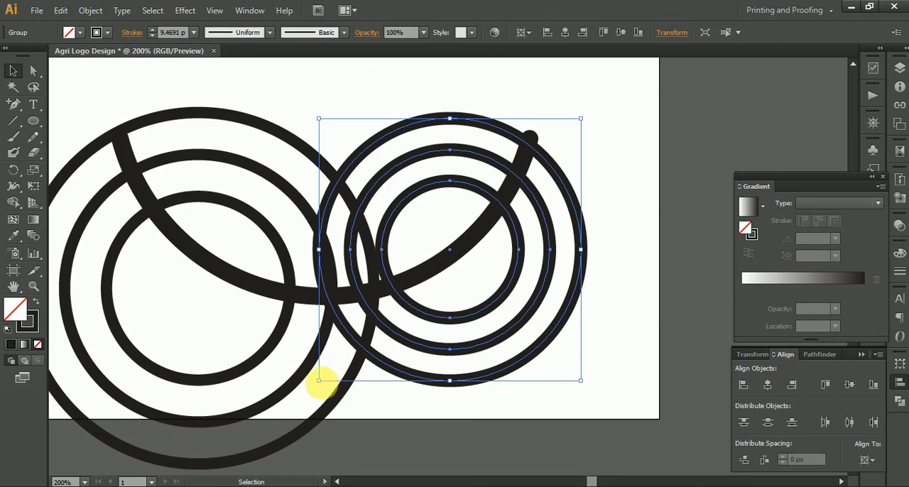
left_click_drag(319, 380, 286, 397)
mouse_move(365, 260)
left_mouse_down()
mouse_move(376, 284)
mouse_move(365, 289)
mouse_move(370, 304)
left_mouse_up()
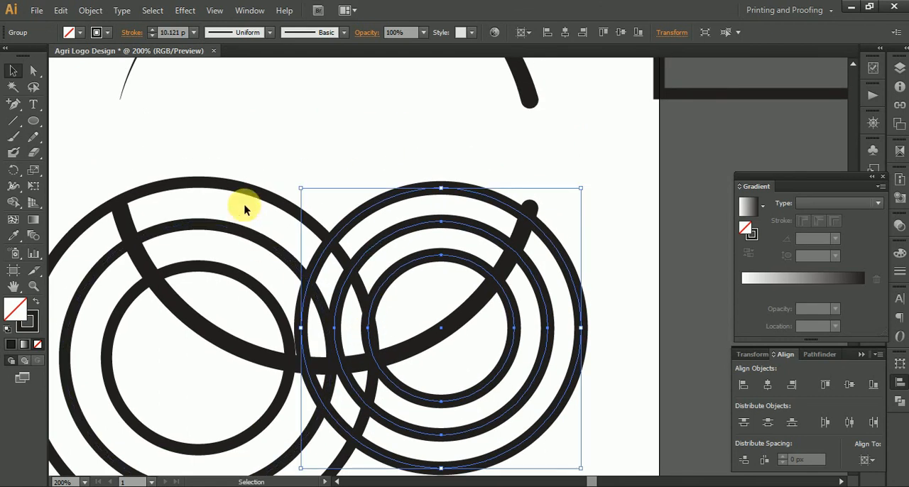
Step: Shift the larger circle group right and slightly up so its outer circle meets the left end of the lower arc
left_click_drag(254, 196, 284, 195)
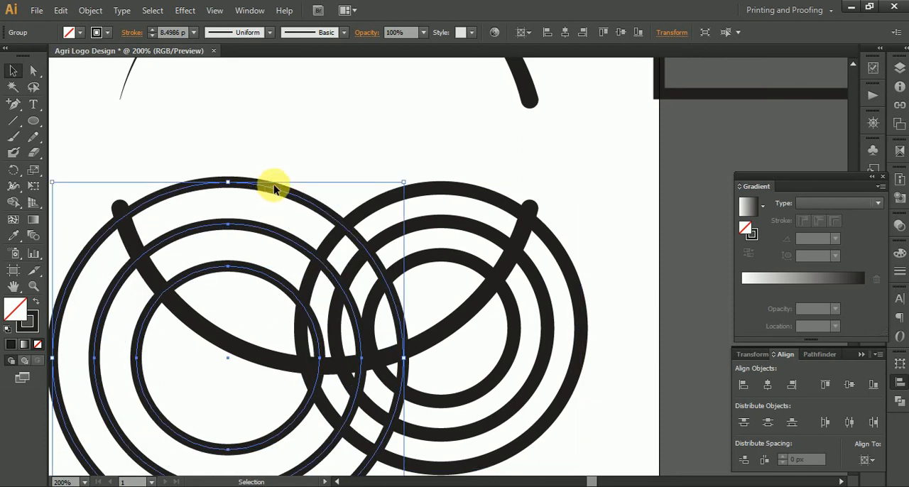
left_click_drag(271, 196, 268, 186)
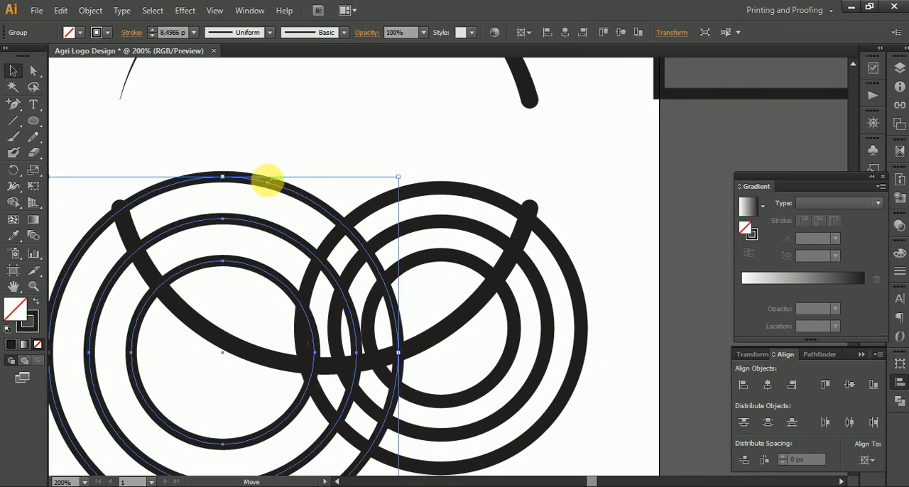
Step: Match the right circle group's stroke to the larger left group's 8.4986 px stroke with the Eyedropper tool
left_click(424, 235)
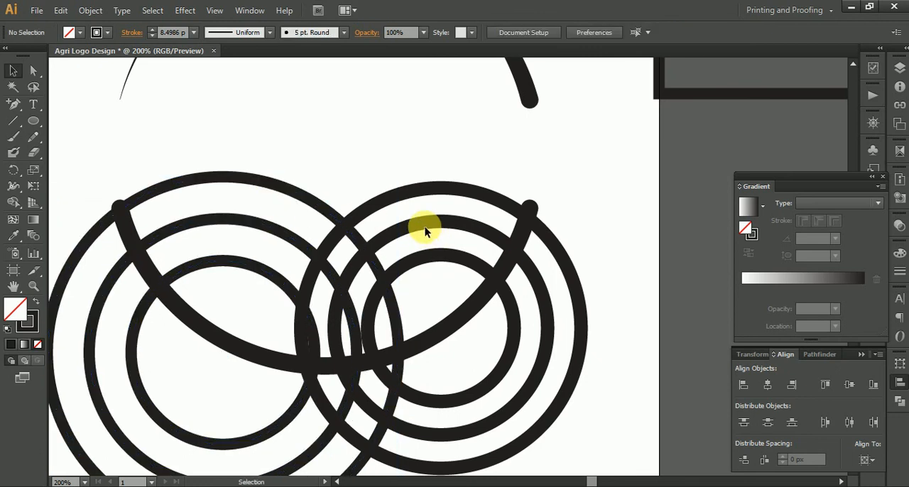
left_click(425, 223)
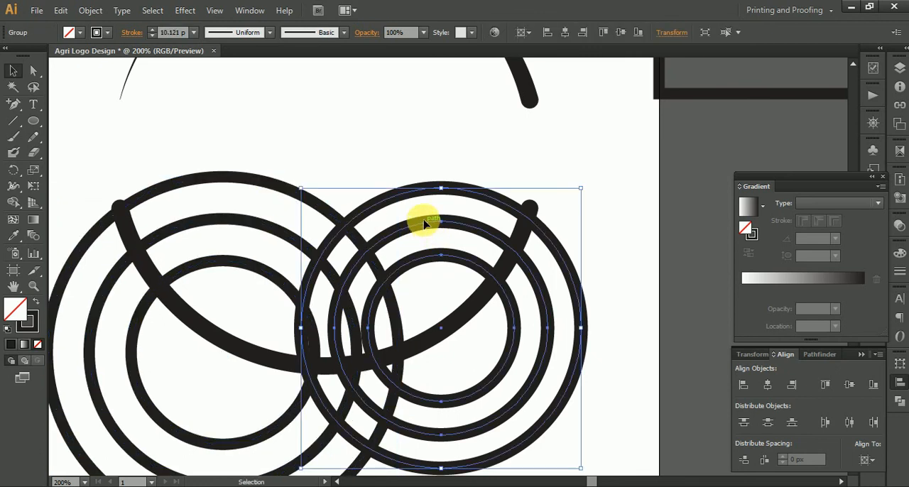
left_click(14, 239)
left_click(145, 197)
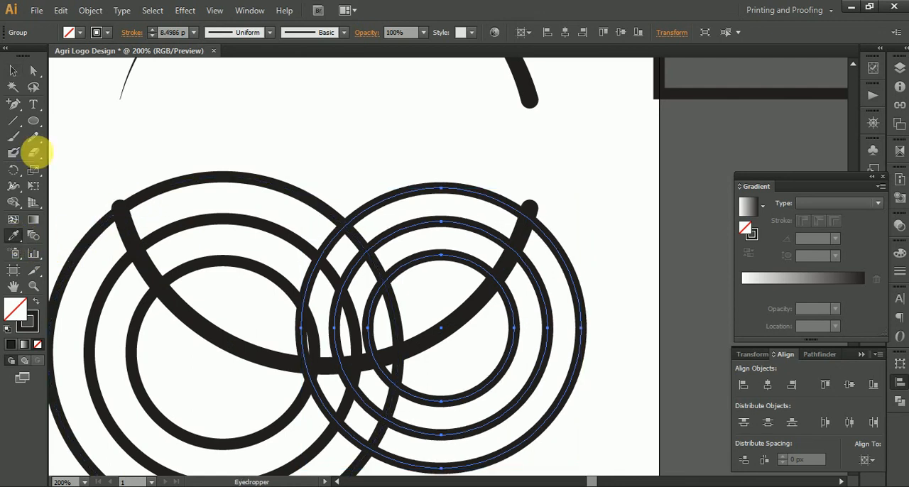
left_click(15, 72)
Step: Fine-position the right circle group so its outer circle passes through the lower arc's rounded right end, and inspect the left end's junction up close
left_click(546, 216)
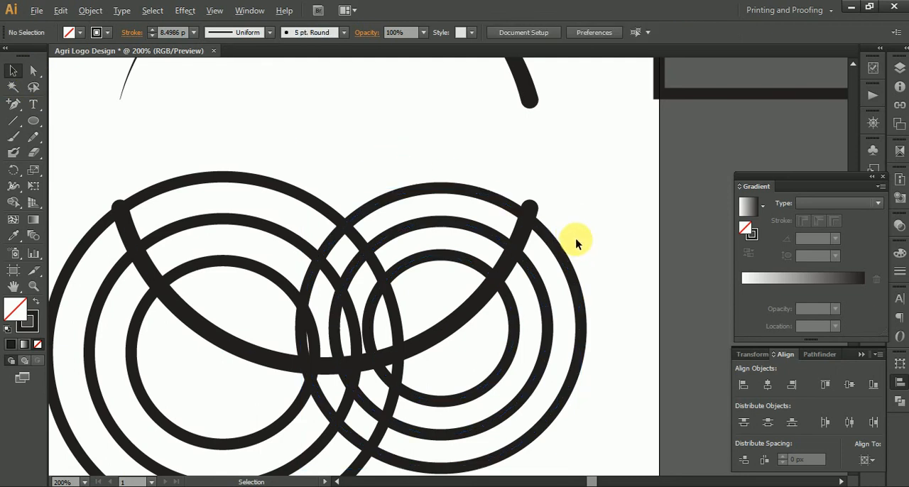
scroll(576, 240, "up", 3)
left_click_drag(492, 235, 532, 216)
scroll(531, 216, "down", 4)
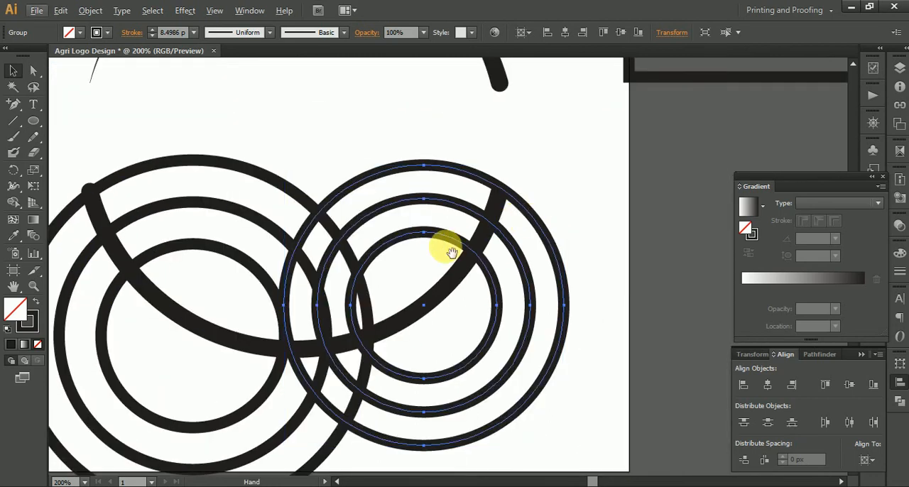
scroll(544, 197, "up", 5)
left_click_drag(396, 230, 386, 236)
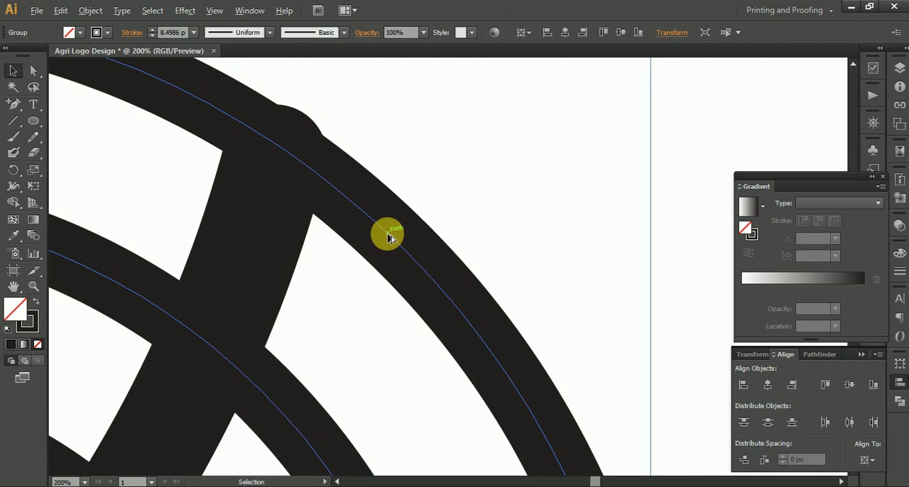
scroll(389, 238, "down", 3)
scroll(318, 146, "up", 6)
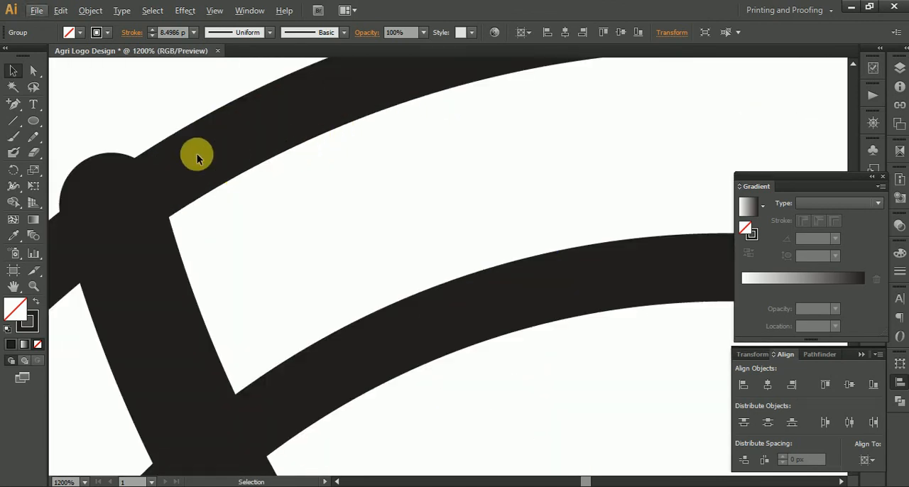
Step: Nudge the larger circle group slightly left and up at its junction with the lower arc's left end
left_click_drag(199, 156, 192, 156)
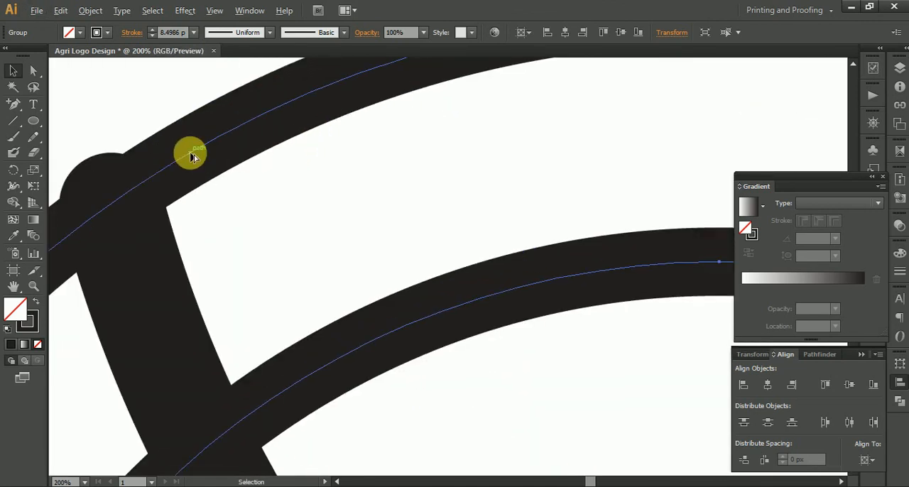
scroll(190, 157, "down", 5)
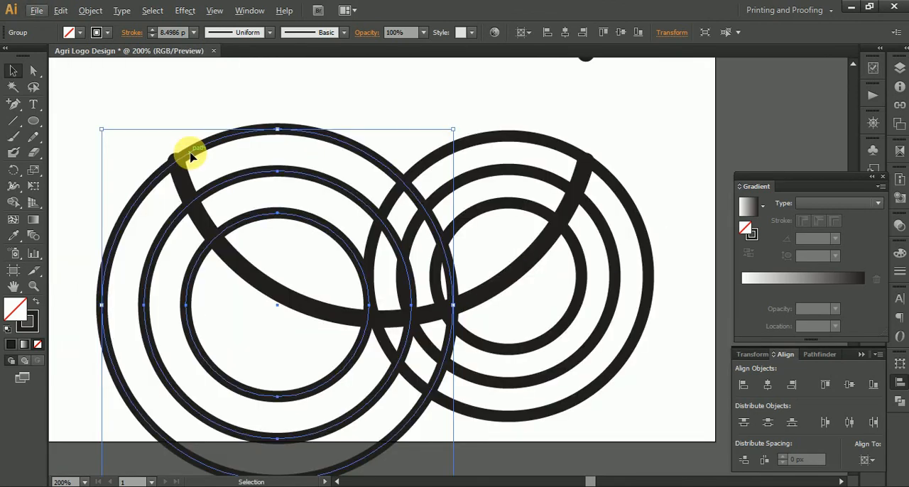
left_click(551, 183)
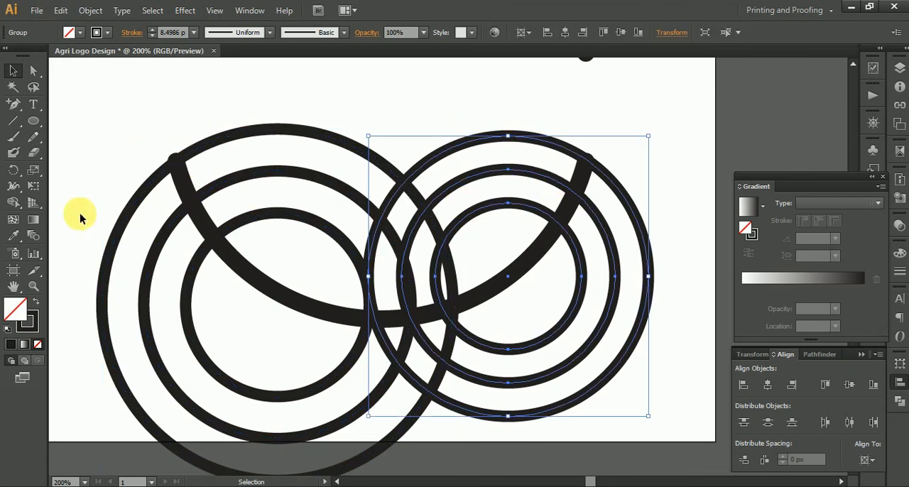
left_click(15, 235)
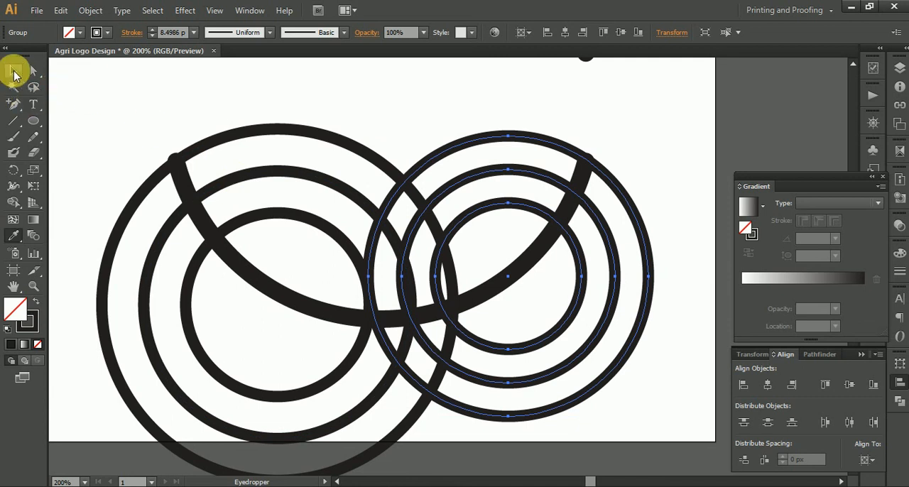
left_click(14, 73)
left_click(170, 105)
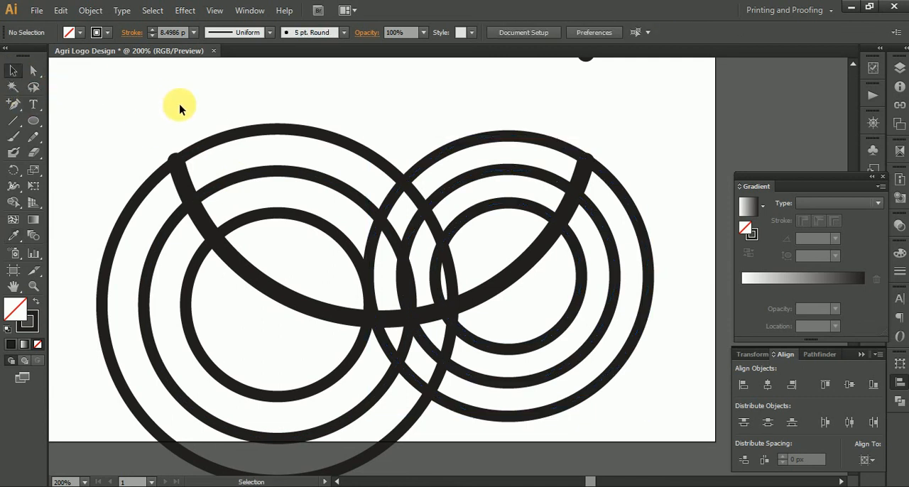
Step: Select the lower arc with both circle groups and expand their fills and strokes into shapes
left_click_drag(177, 115, 590, 383)
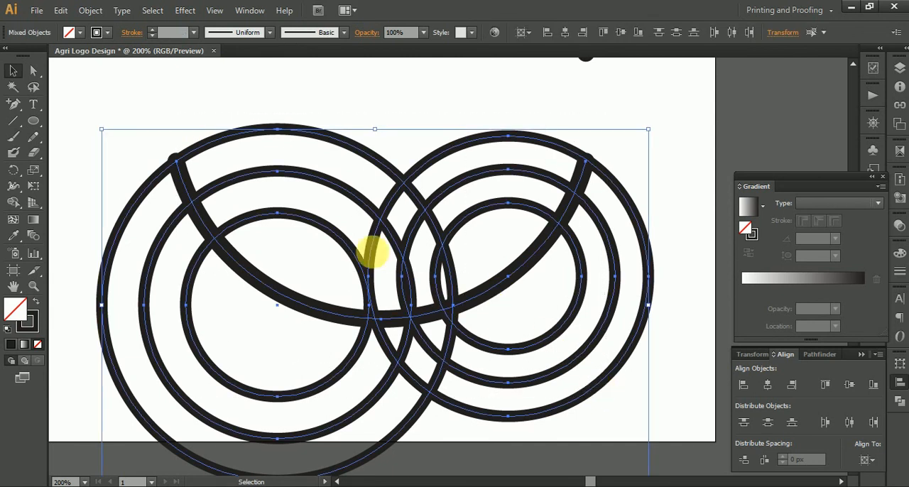
left_click(98, 12)
left_click(136, 156)
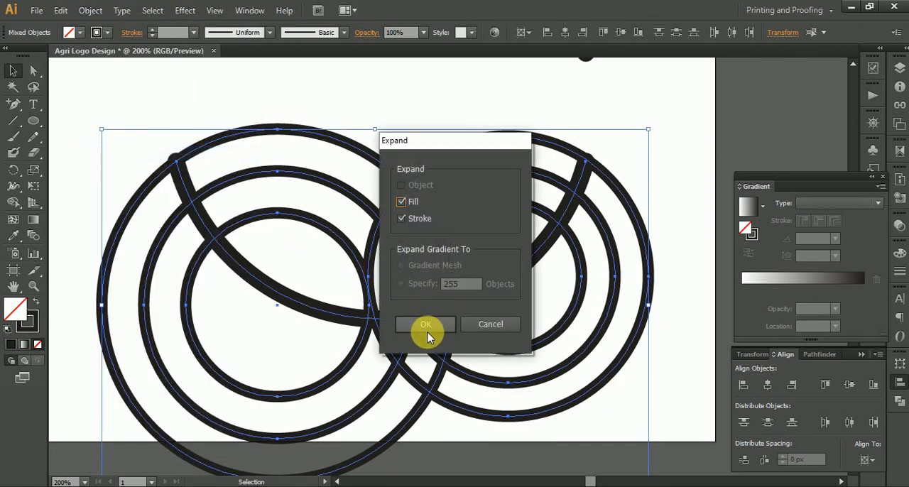
left_click(425, 325)
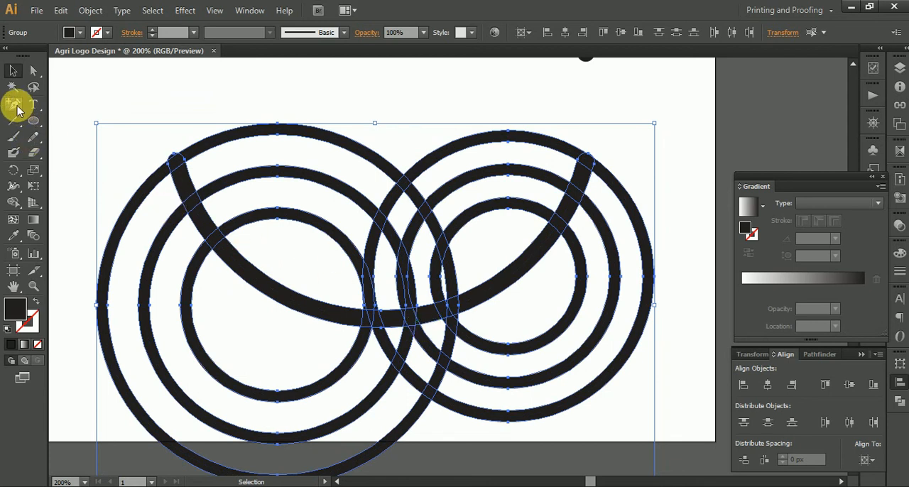
Step: Merge the lower arc's segments with Shape Builder, from its left end through the crossings at its middle
left_click(17, 204)
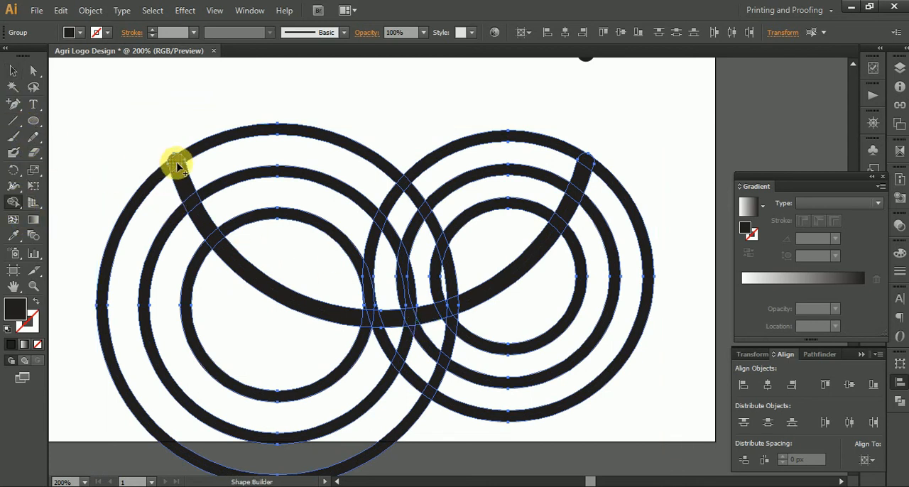
scroll(174, 162, "up", 4)
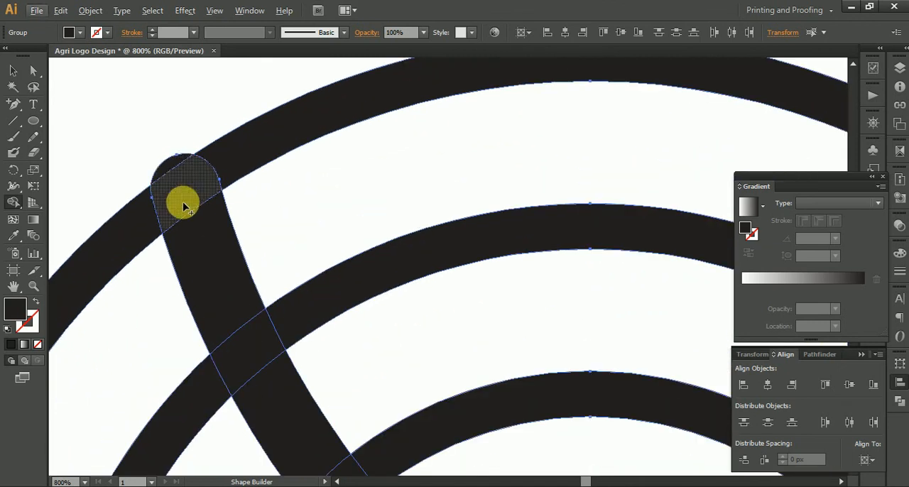
scroll(186, 204, "down", 3)
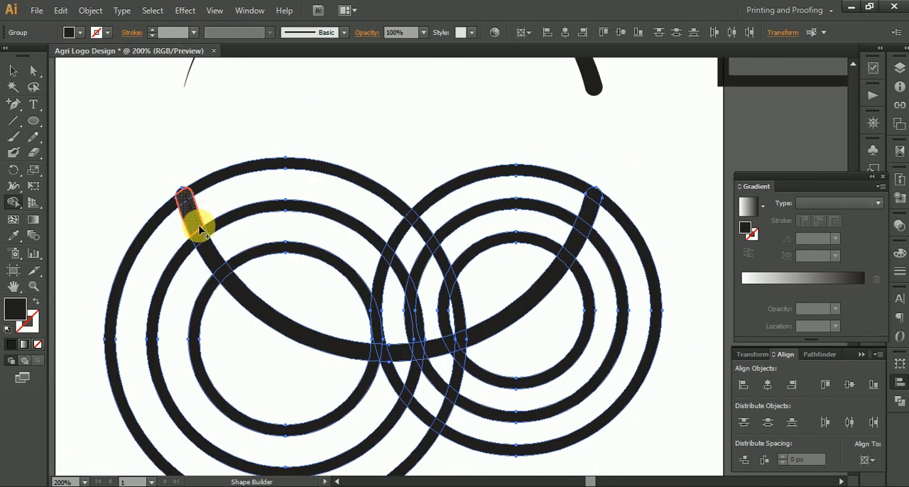
mouse_move(211, 260)
left_mouse_down()
mouse_move(224, 279)
mouse_move(349, 361)
mouse_move(372, 353)
left_mouse_up()
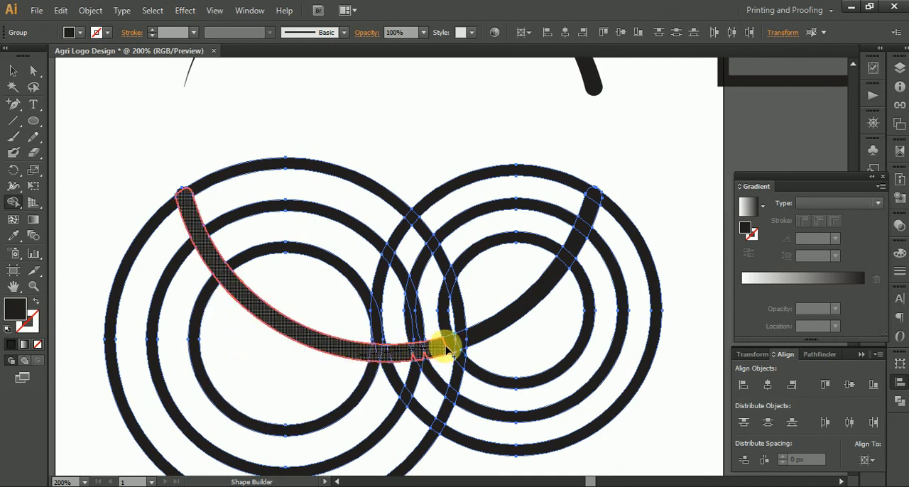
left_click_drag(462, 347, 477, 340)
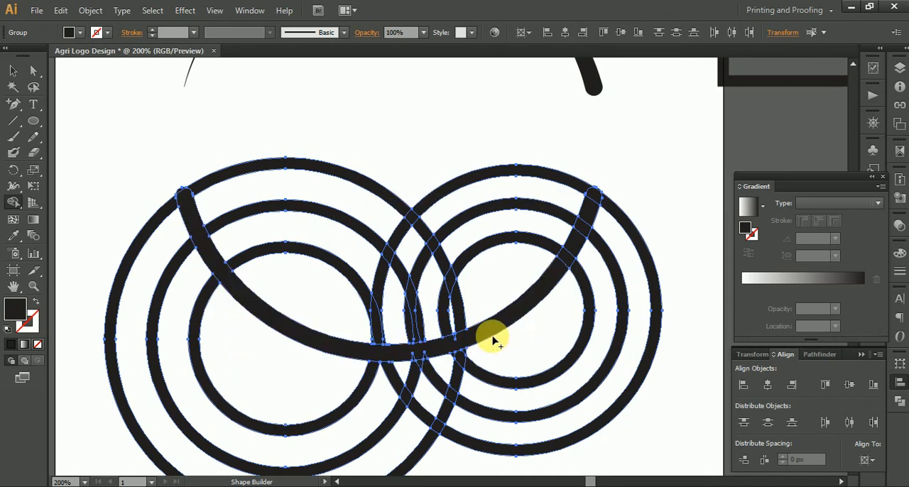
Step: Merge the small leftover pieces at the lower arc's middle and its remaining segments up to the right end
scroll(420, 365, "up", 5)
left_click_drag(365, 300, 481, 286)
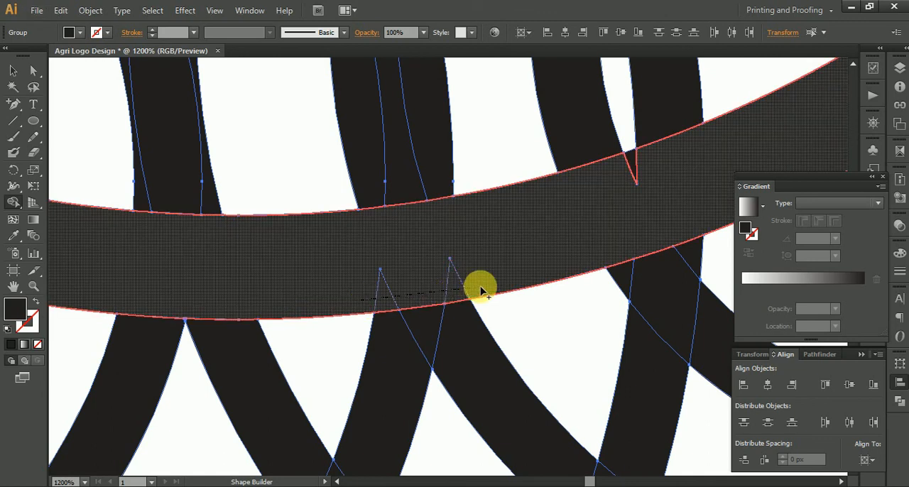
left_click_drag(595, 186, 657, 159)
scroll(651, 186, "down", 3)
left_click_drag(623, 194, 151, 423)
mouse_move(386, 278)
left_mouse_down()
mouse_move(441, 185)
mouse_move(454, 126)
left_mouse_up()
scroll(299, 194, "down", 3)
Step: Examine the regions above the lower arc where the rings of the two circle groups cross
left_click_drag(280, 230, 357, 230)
scroll(358, 229, "up", 3)
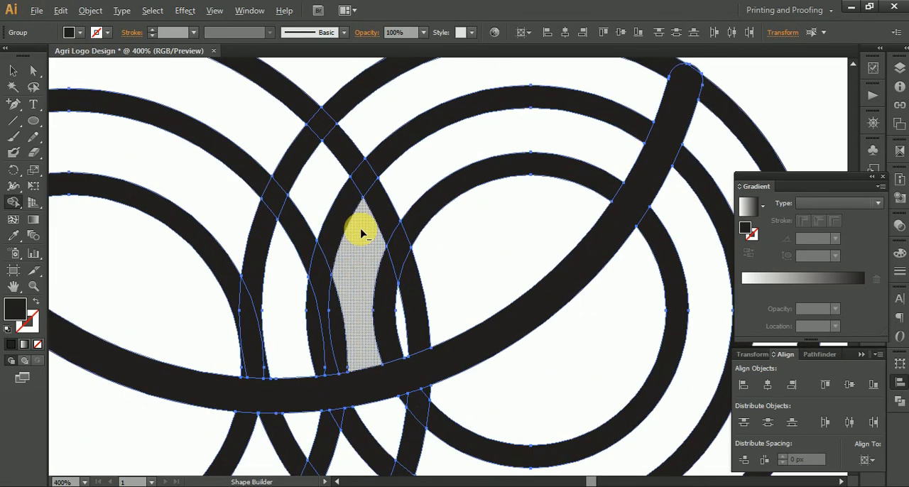
scroll(360, 234, "down", 3)
scroll(277, 205, "up", 3)
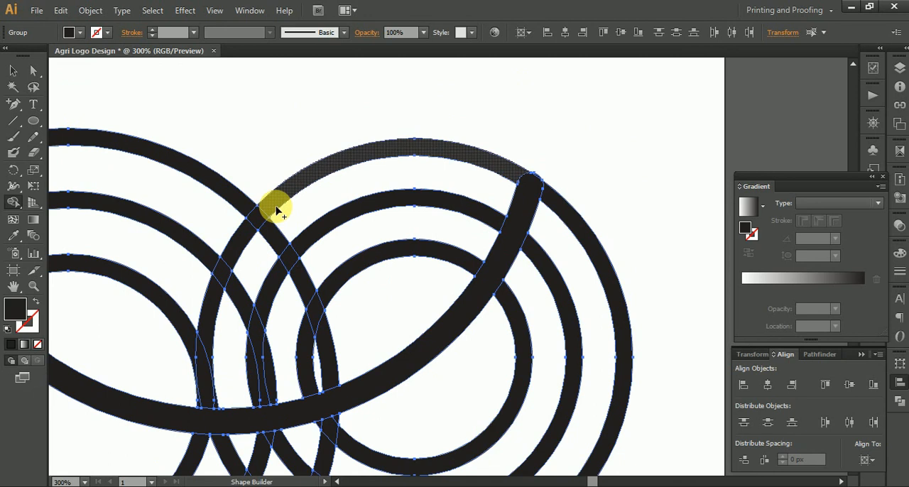
left_click(286, 197)
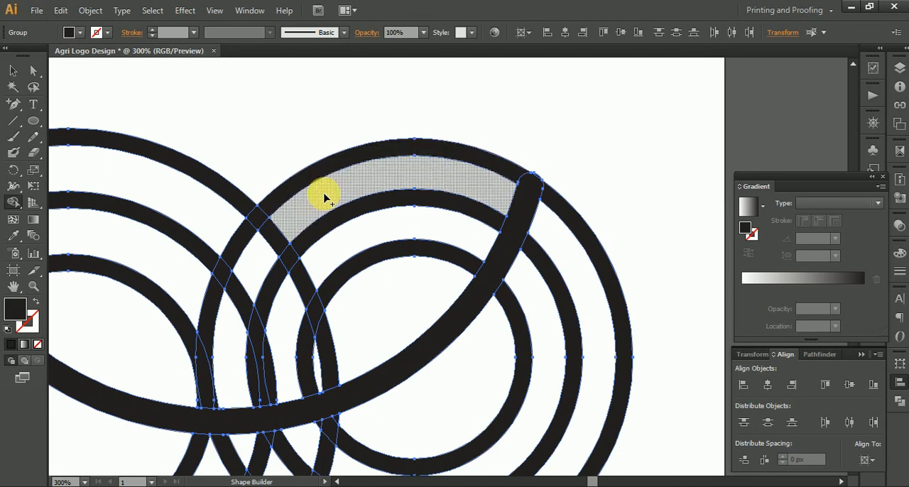
left_click(358, 214)
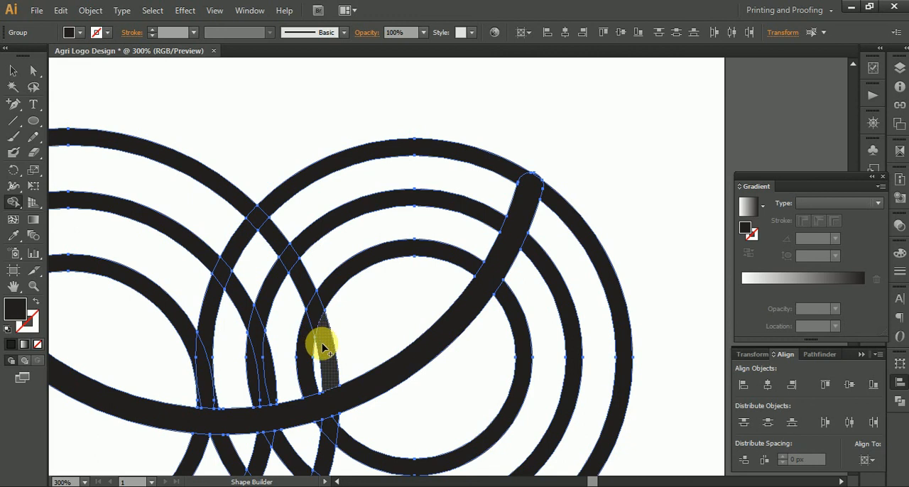
left_click_drag(286, 343, 400, 308)
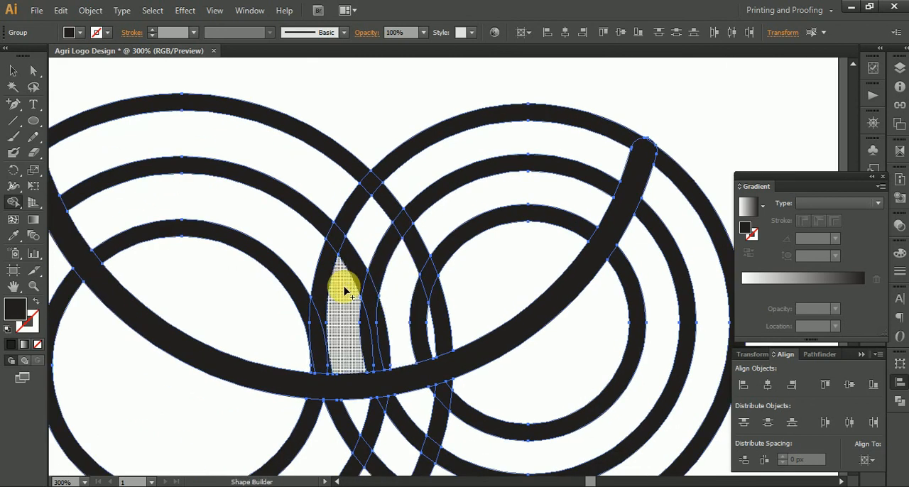
left_click_drag(325, 280, 436, 314)
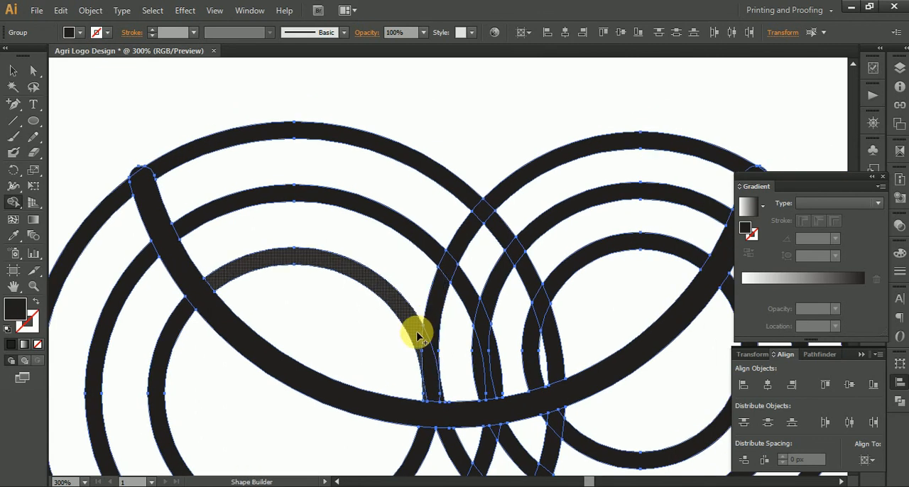
Step: Merge the larger circle's outer ring into one continuous band across the smaller group's rings, down to the lower arc
left_click(448, 188)
left_click_drag(499, 206, 481, 223)
mouse_move(446, 275)
left_mouse_down()
mouse_move(432, 314)
mouse_move(439, 290)
left_mouse_up()
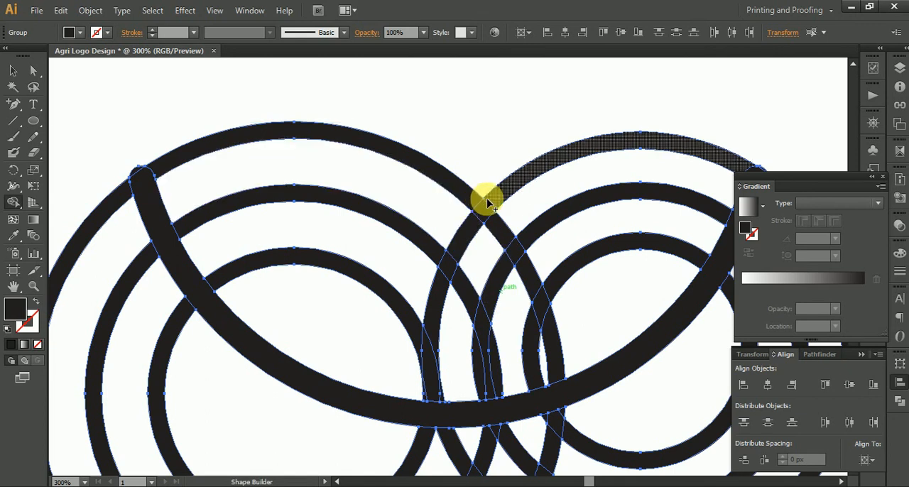
mouse_move(477, 209)
left_mouse_down()
mouse_move(471, 197)
mouse_move(527, 282)
left_mouse_up()
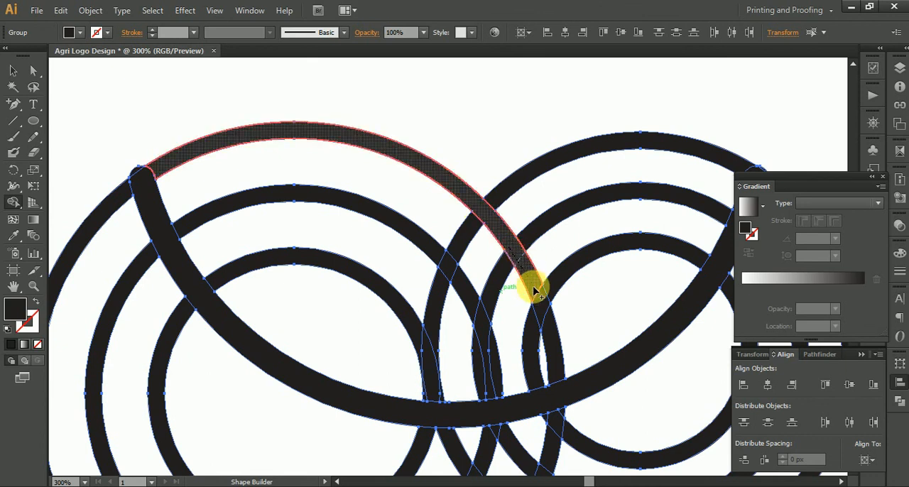
left_click_drag(547, 315, 556, 338)
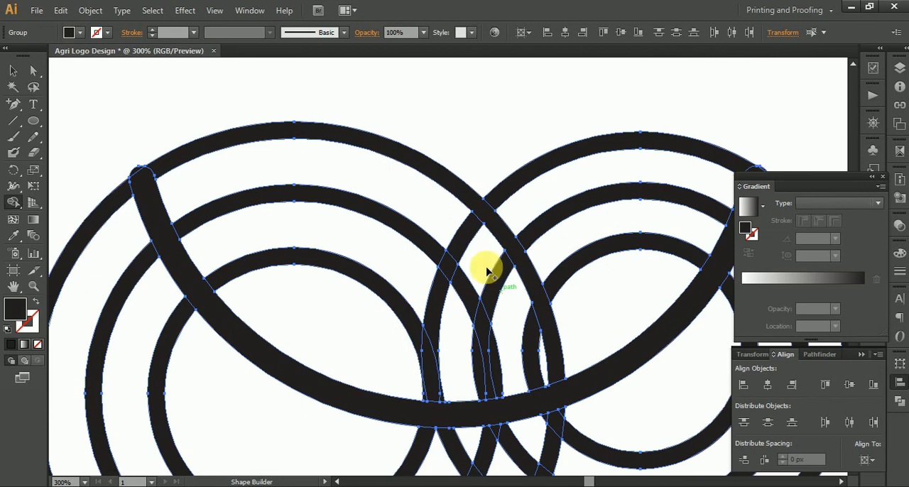
Step: Merge the larger group's middle and inner rings across the overlap and check where the inner ring meets the arc
mouse_move(422, 244)
left_mouse_down()
mouse_move(479, 304)
mouse_move(487, 341)
mouse_move(483, 324)
left_mouse_up()
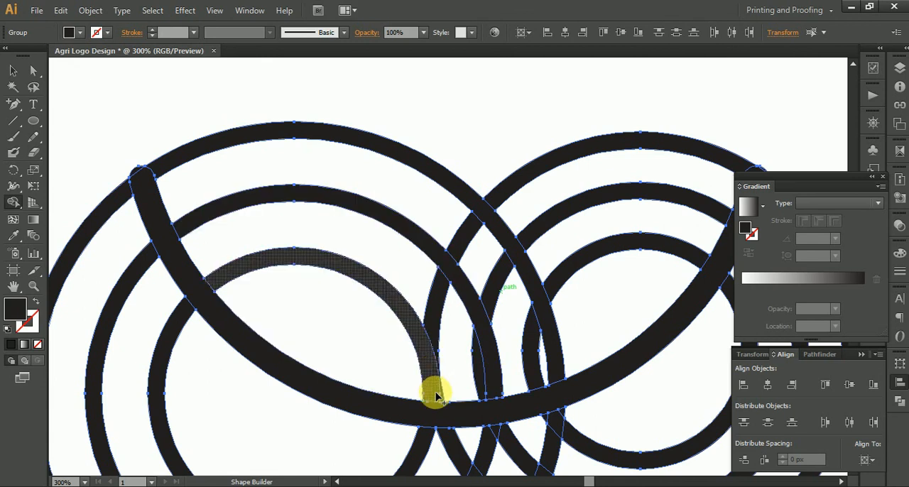
left_click(411, 406)
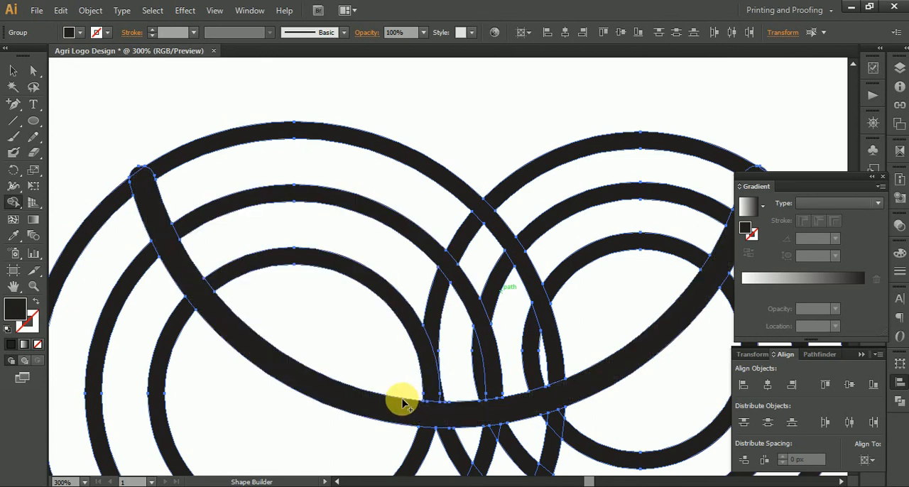
scroll(402, 404, "up", 5)
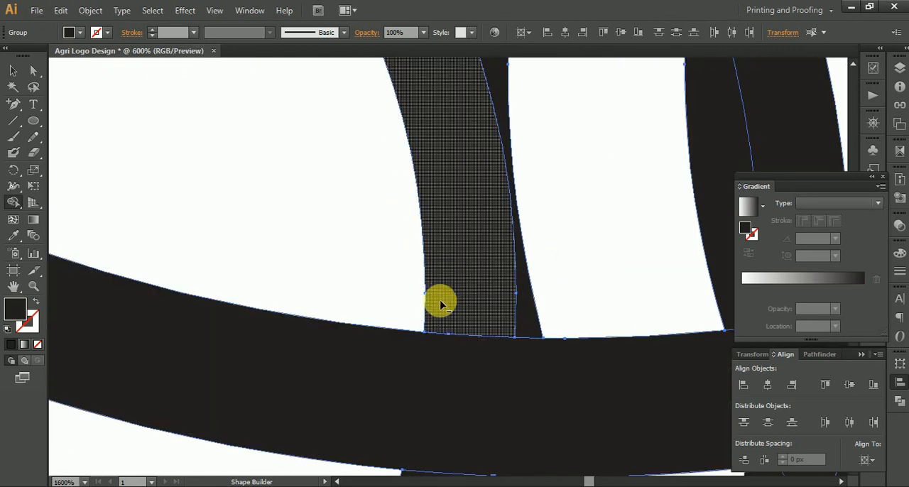
scroll(440, 304, "down", 6)
Step: Merge the portions of both circle groups lying below the lower arc into one solid region
left_click_drag(467, 264, 415, 263)
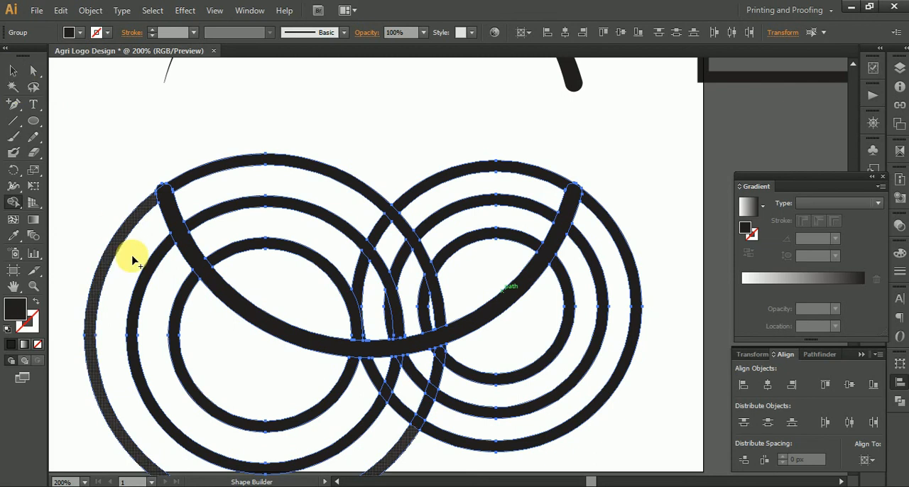
left_click_drag(105, 286, 203, 390)
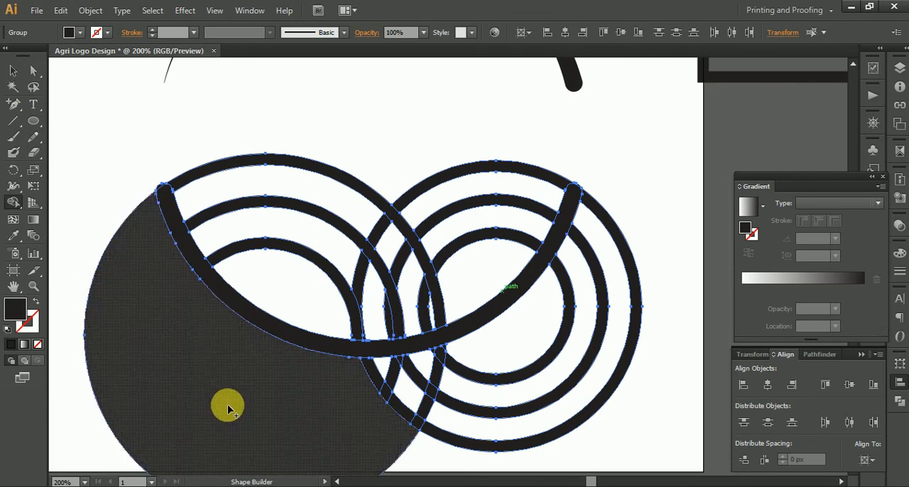
mouse_move(425, 398)
left_mouse_down()
mouse_move(523, 341)
mouse_move(466, 374)
mouse_move(356, 380)
mouse_move(449, 360)
left_mouse_up()
mouse_move(443, 447)
left_mouse_down()
mouse_move(564, 412)
mouse_move(554, 416)
left_mouse_up()
Step: Ungroup the artwork that contains the merged solid region
left_click(14, 72)
left_click(133, 95)
left_click(173, 355)
right_click(173, 355)
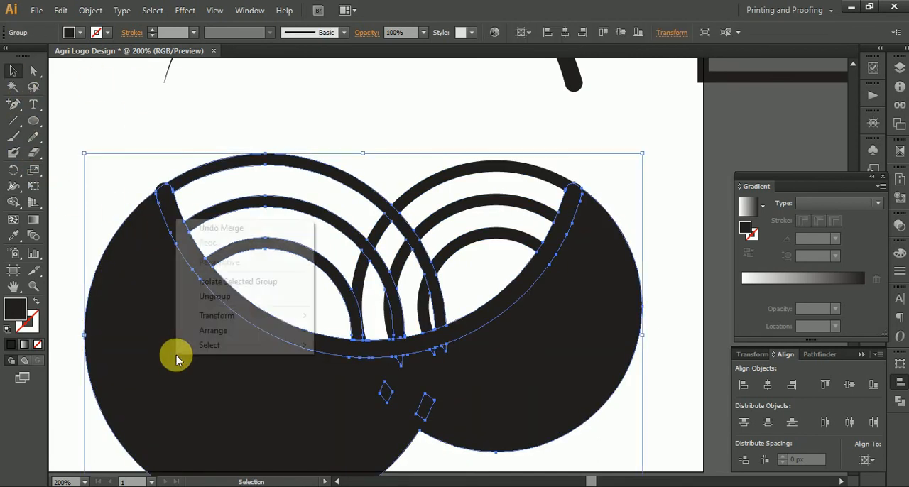
left_click(215, 296)
Step: Try to delete the solid region below the lower arc while it is still grouped with other artwork
left_click(133, 192)
left_click(135, 313)
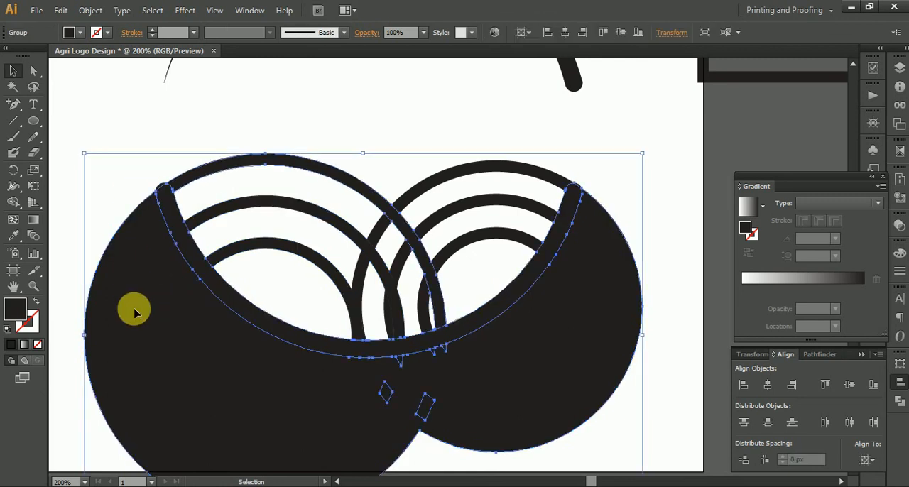
key("Delete")
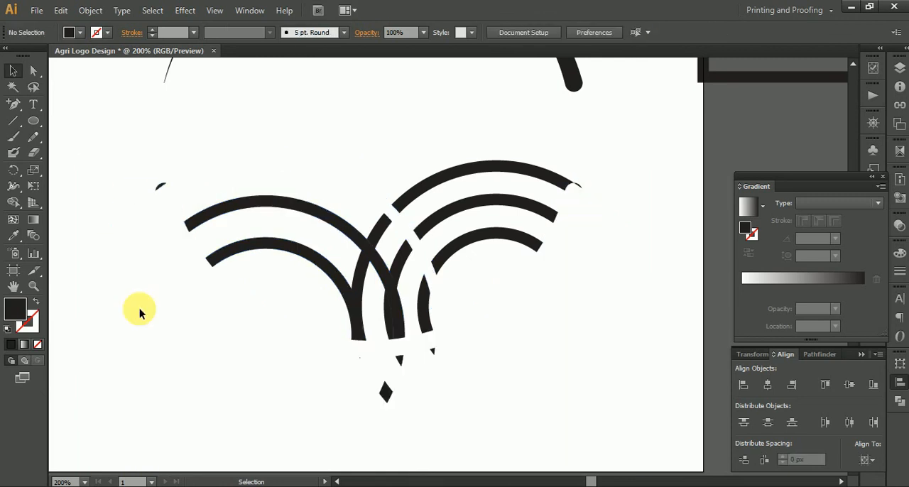
key("ctrl+z")
Step: Ungroup the nested artwork and delete only the solid region below the lower arc
right_click(265, 385)
left_click(290, 327)
key("ctrl+shift+a")
left_click(149, 370)
key("Delete")
Step: Try to delete all leftover fragments below the lower arc in one selection
left_click_drag(333, 379, 507, 457)
key("Delete")
key("ctrl+z")
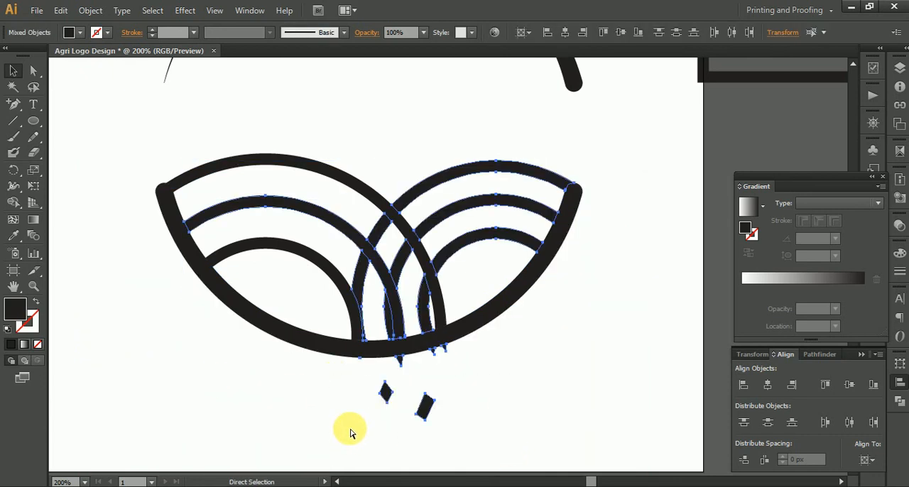
left_click(467, 405)
Step: Delete the right-hand leftover fragment below the arc and ungroup the artwork containing the left diamond fragment
left_click(424, 411)
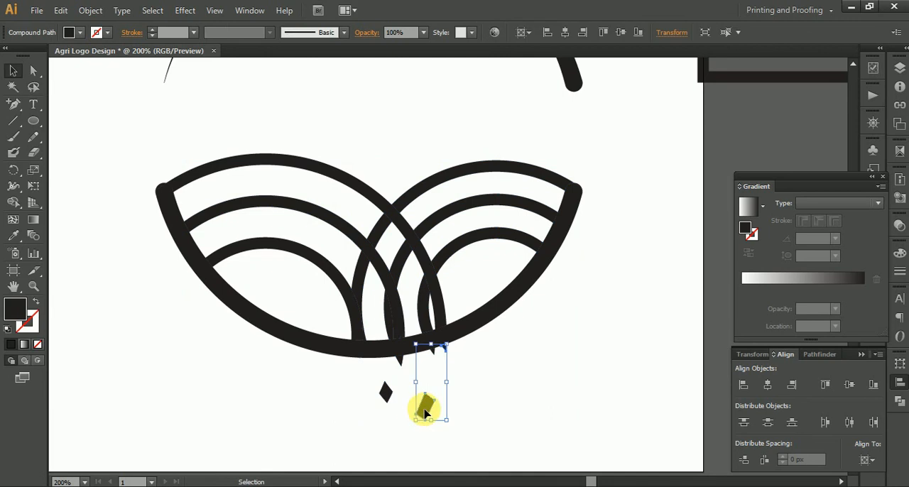
key("Delete")
left_click(388, 388)
right_click(389, 392)
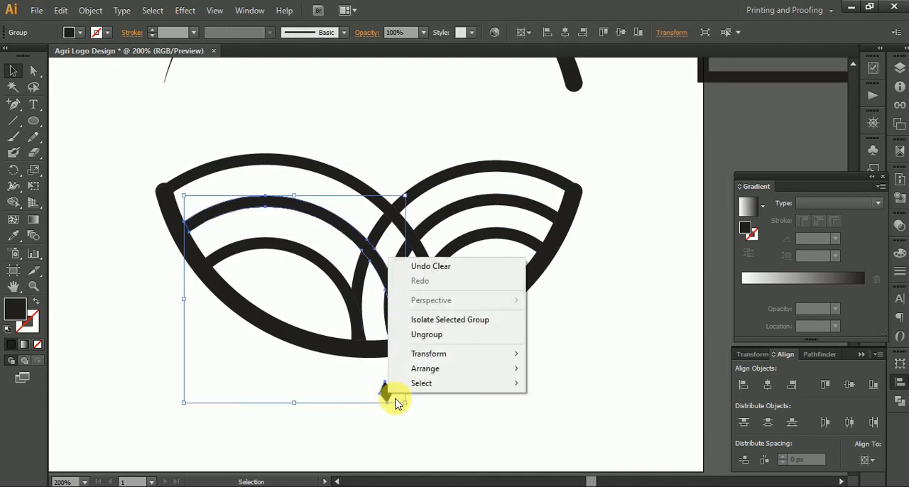
left_click(409, 335)
left_click(418, 419)
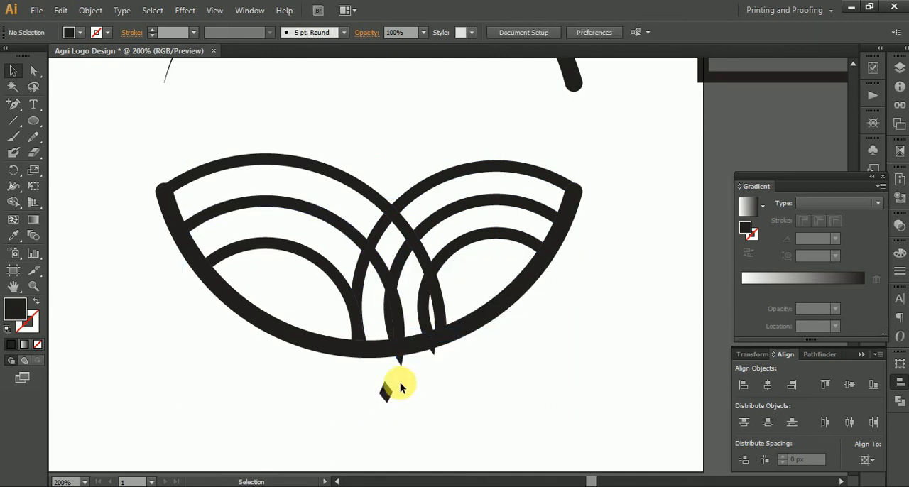
Step: Ungroup the right-hand ring artwork, and ungroup the middle right ring that carries a pointed fragment below the lower arc
left_click(403, 365)
right_click(399, 365)
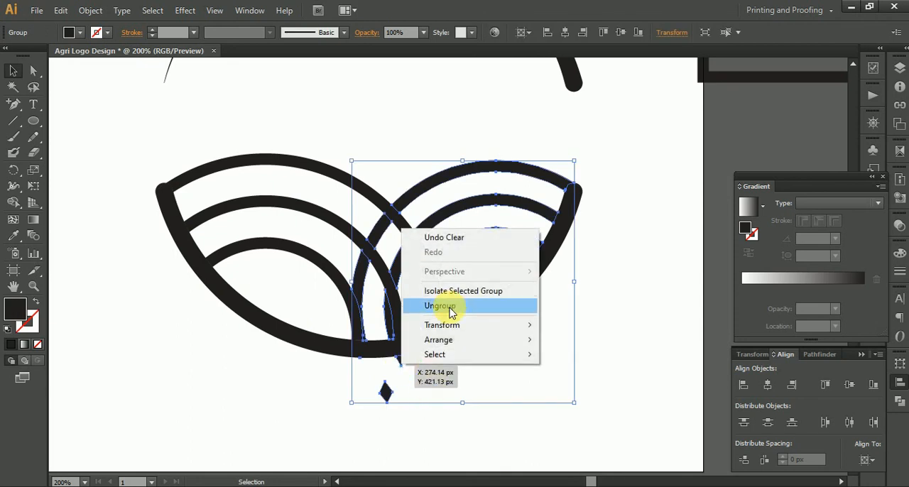
left_click(447, 306)
left_click(417, 387)
left_click(403, 367)
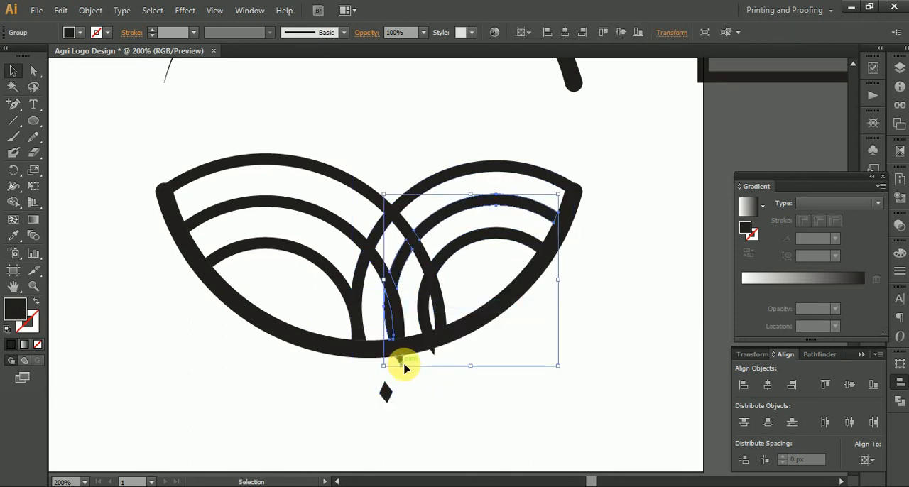
right_click(403, 367)
left_click(447, 306)
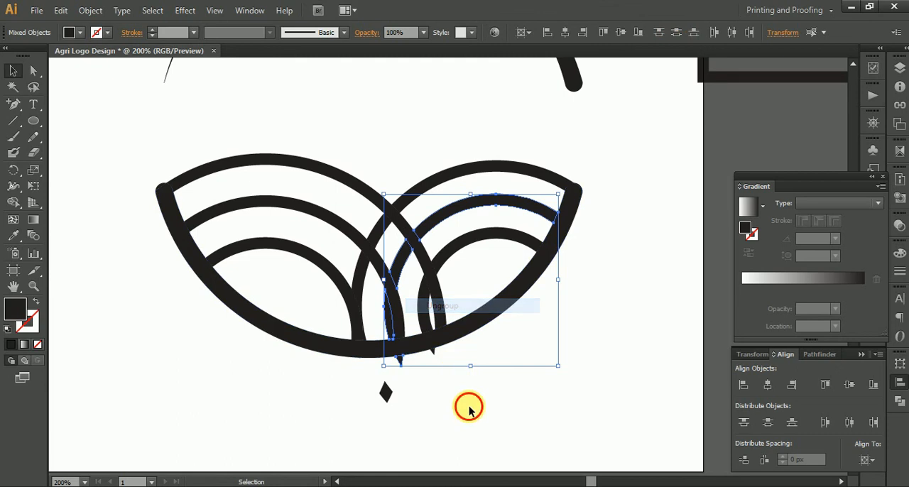
left_click(468, 407)
Step: Ungroup the inner right ring artwork that has a small point sticking out below the lower arc
left_click(434, 350)
right_click(434, 349)
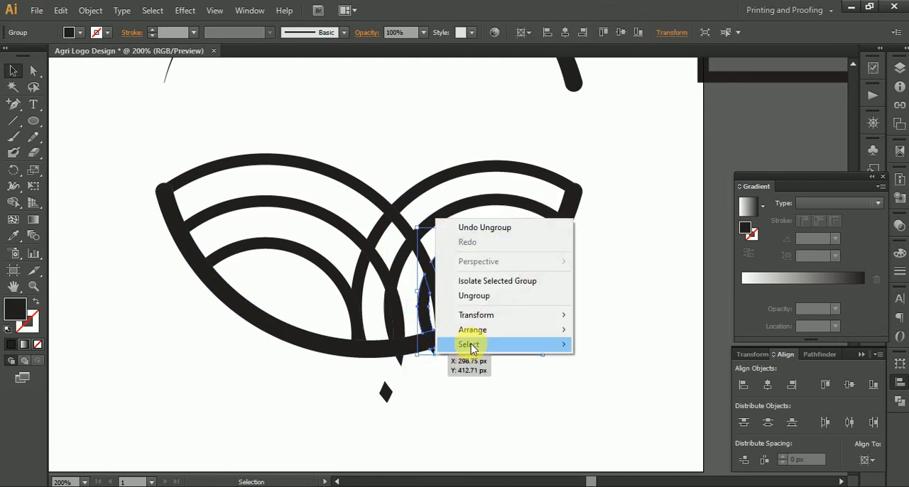
left_click(473, 297)
left_click(486, 370)
Step: Detach the diamond fragment from the outer right ring by ungrouping and releasing the compound path, and delete it
left_click(384, 393)
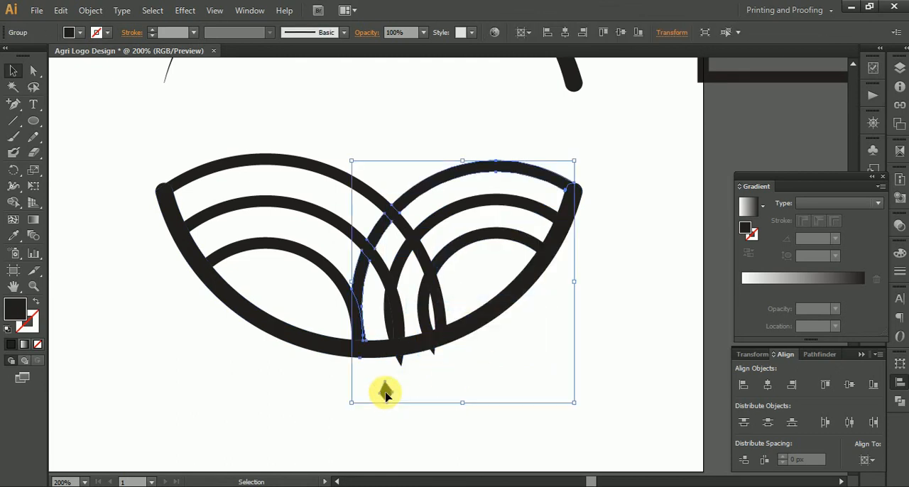
right_click(384, 393)
left_click(432, 334)
left_click(444, 388)
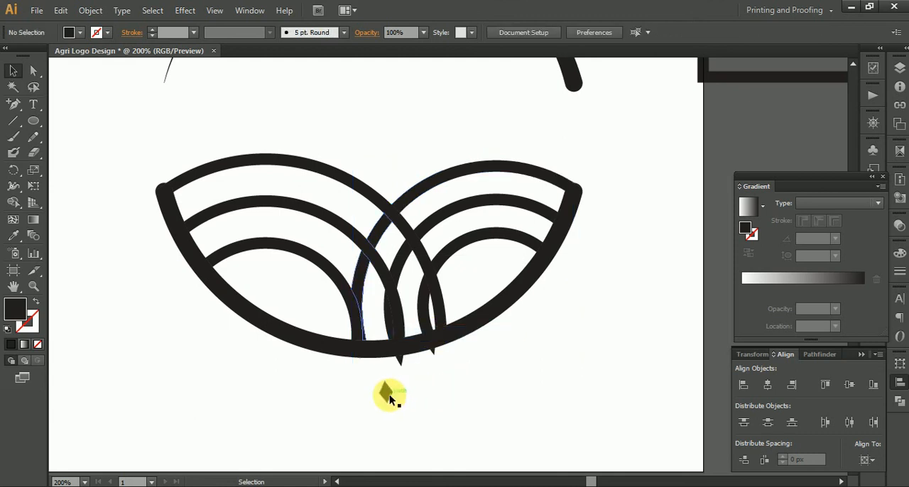
left_click(388, 392)
right_click(389, 392)
left_click(440, 337)
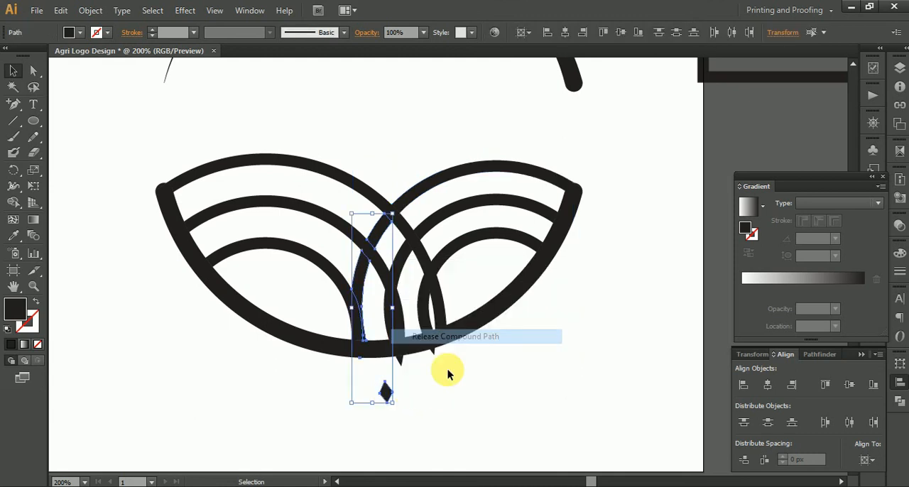
left_click(402, 405)
left_click(388, 395)
key("Delete")
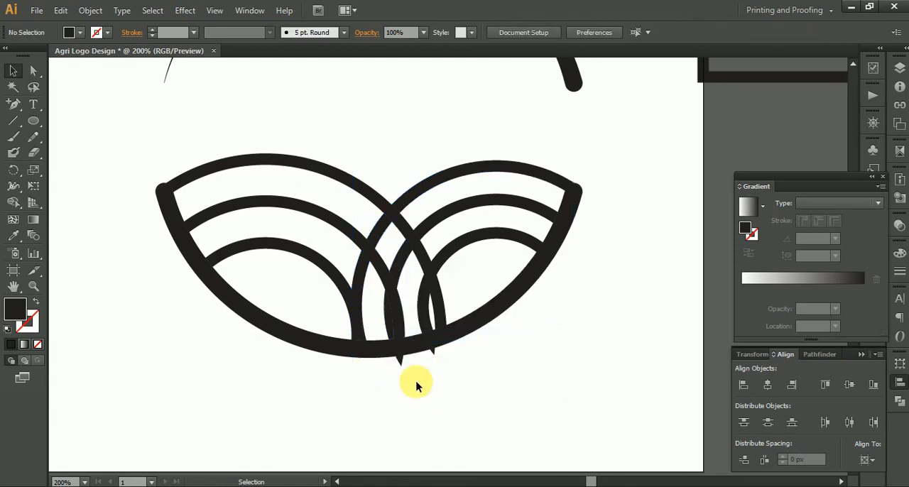
Step: Delete the middle right ring's pointed fragment below the lower arc together with its section overlapping the left rings
scroll(415, 404, "up", 4)
left_click(348, 241)
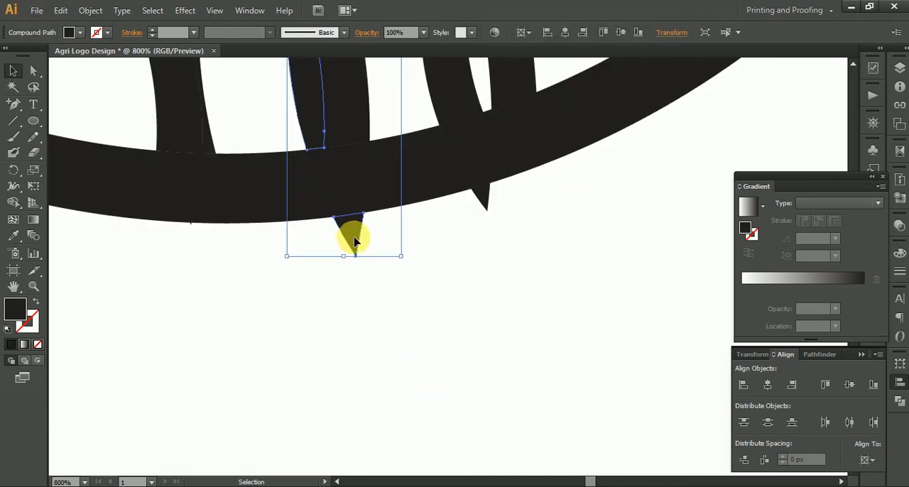
left_click(33, 70)
left_click(284, 304)
left_click(349, 238)
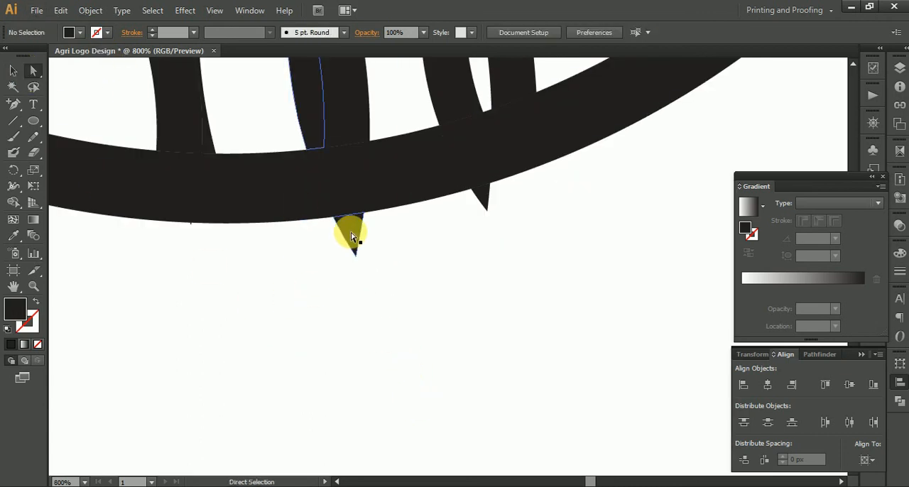
left_click_drag(359, 231, 415, 479)
key("Delete")
Step: Delete the inner and outer right rings' remaining sections that overlap the left rings
scroll(406, 433, "down", 2)
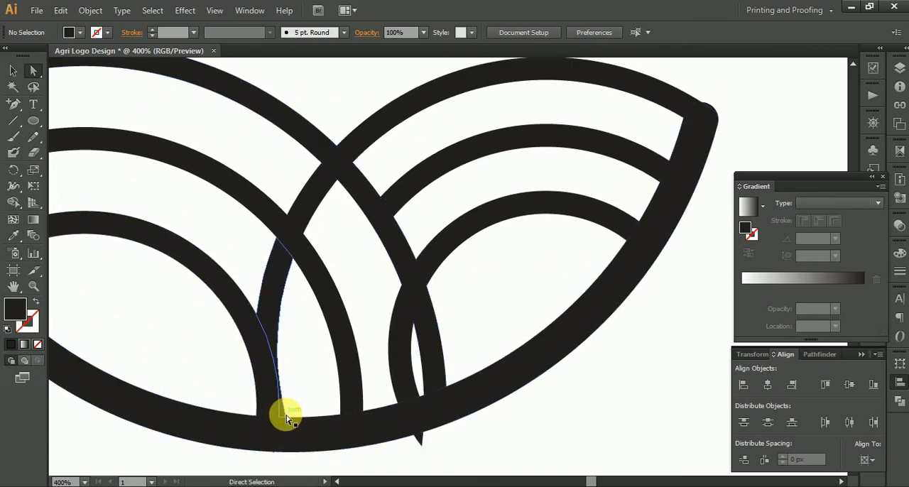
left_click(401, 369)
key("Delete")
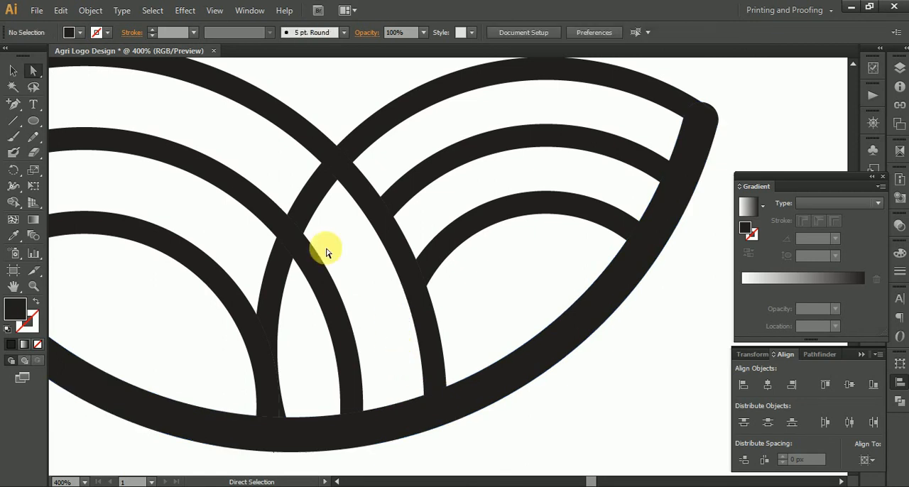
left_click(283, 297)
left_click(282, 297)
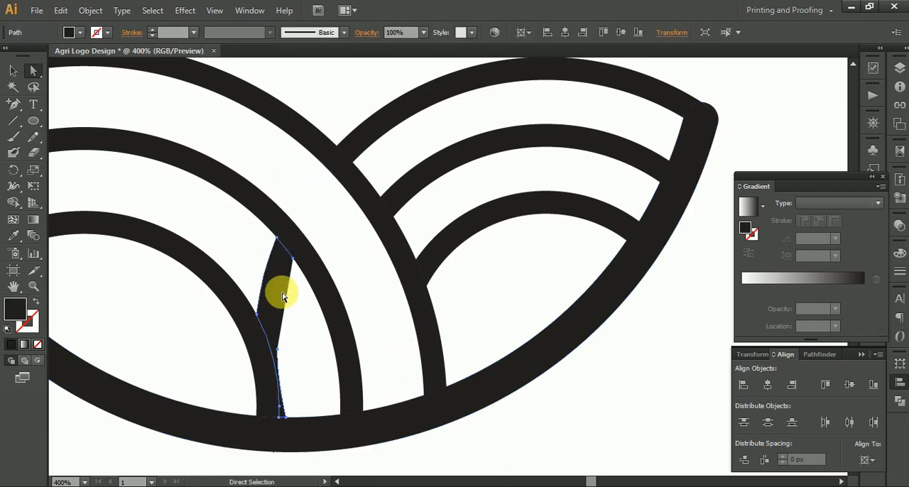
key("Delete")
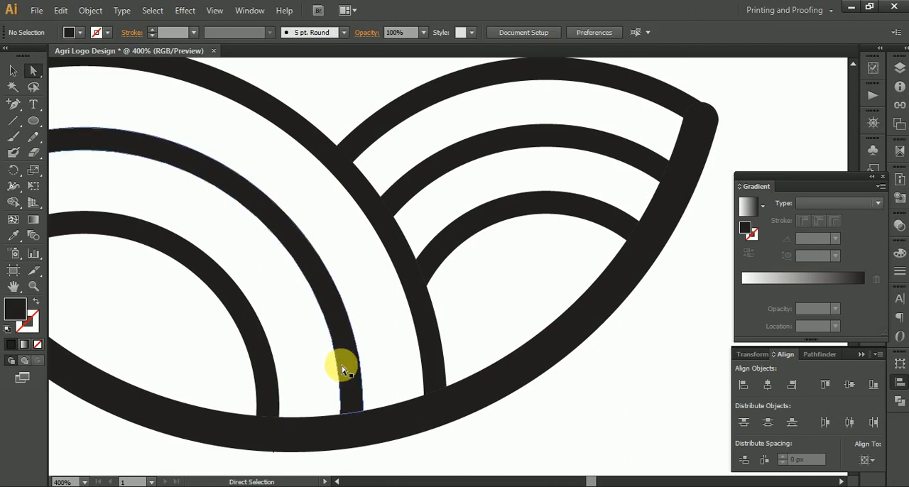
Step: Delete the rounded piece protruding above the outer ring at the lower arc's right tip
scroll(349, 389, "down", 2, "alt")
scroll(566, 228, "up", 5, "alt")
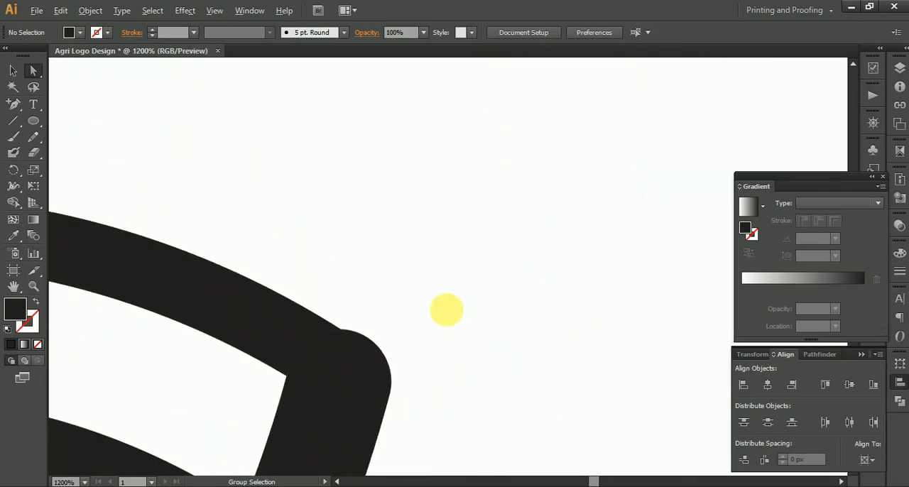
left_click(360, 343)
left_click(365, 336)
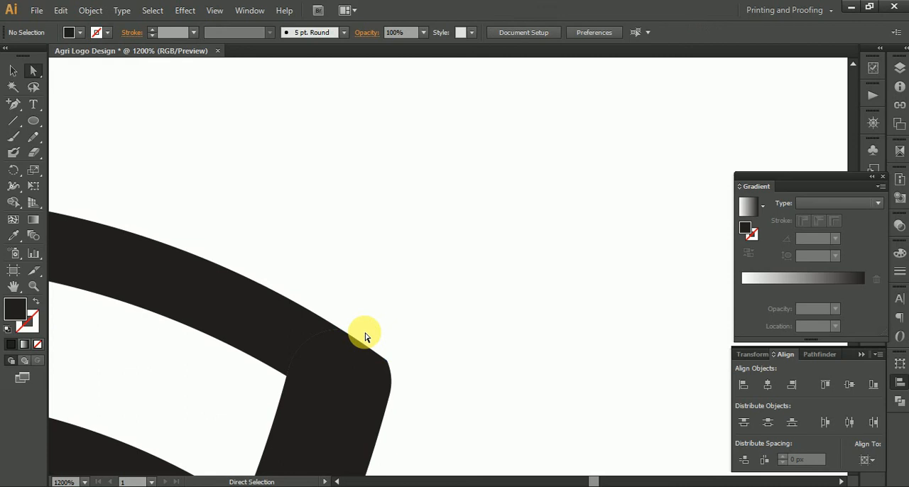
Step: Delete the rounded piece protruding above the outer ring at the lower arc's left tip
scroll(414, 380, "down", 5)
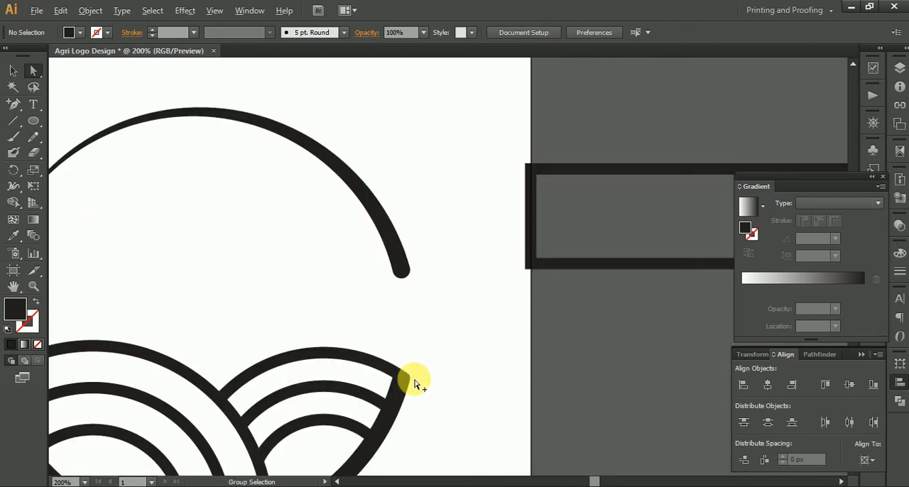
left_click_drag(255, 334, 624, 296)
scroll(386, 320, "up", 6)
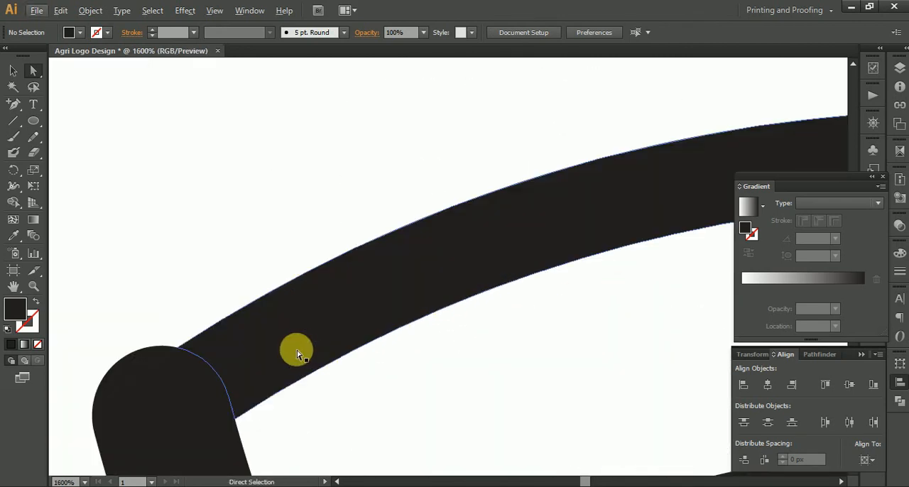
left_click(149, 363)
key("Delete")
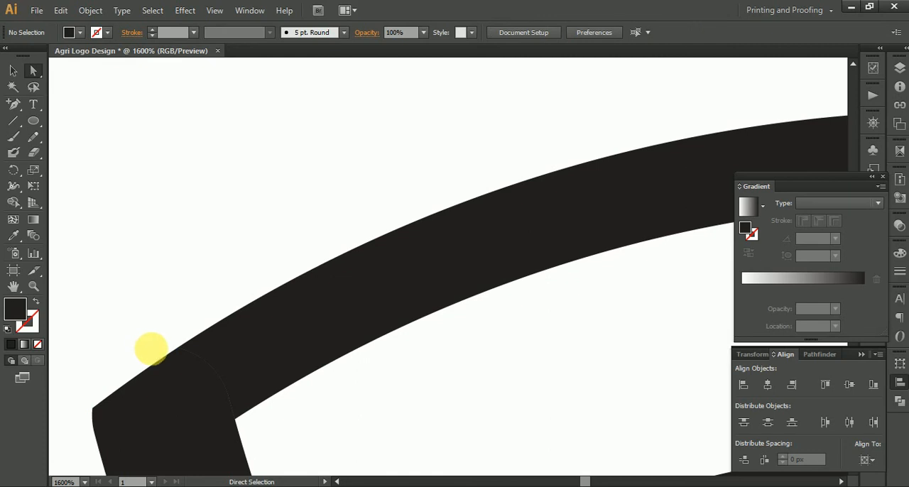
scroll(151, 349, "down", 4)
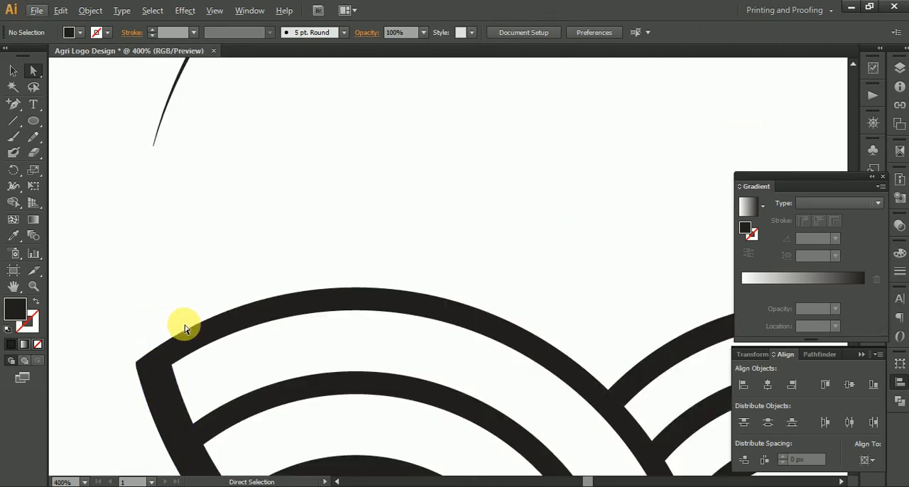
scroll(197, 343, "down", 3)
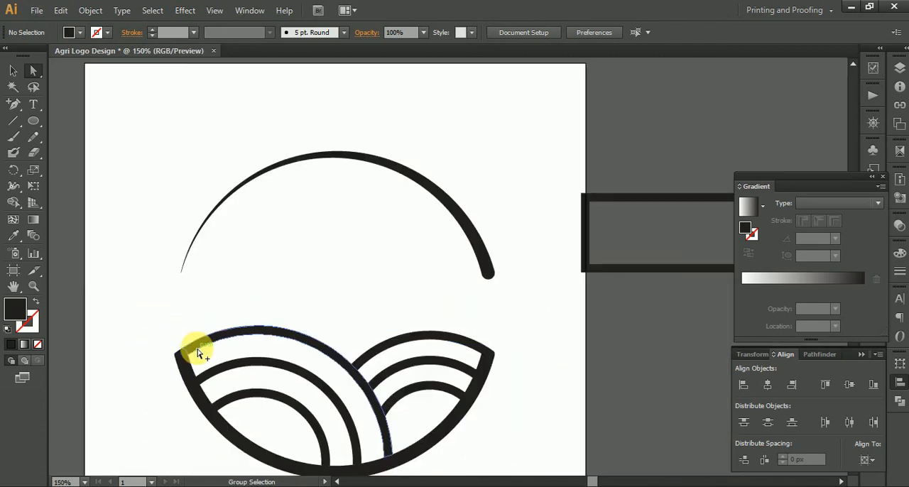
scroll(312, 284, "down", 3)
Step: Draw a closed, curved, black-filled grain shape with the Pen tool outside the upper arc, above its thin left part
left_click_drag(346, 185, 336, 228)
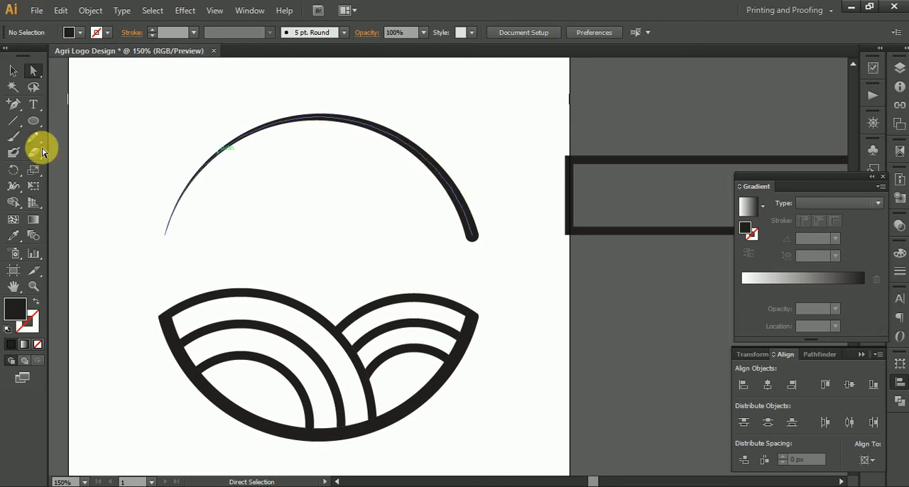
left_click(11, 73)
scroll(341, 256, "up", 3)
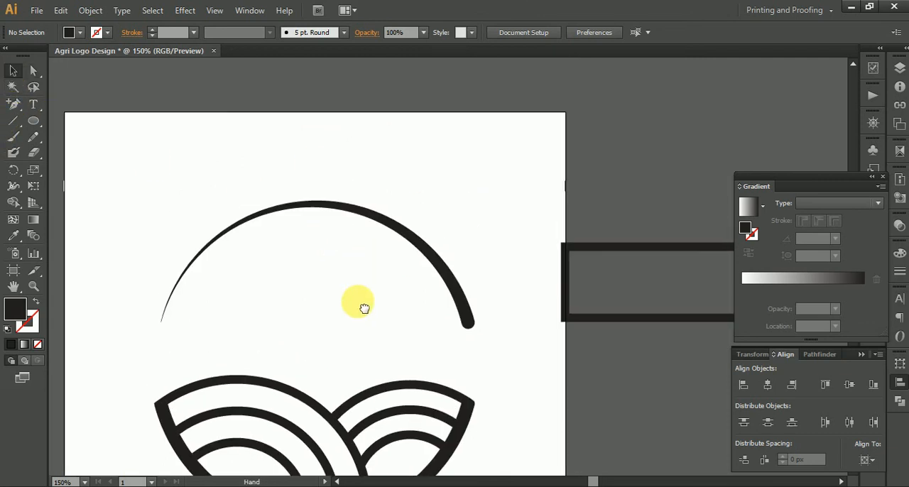
left_click_drag(121, 248, 300, 192)
scroll(372, 192, "up", 2)
left_click_drag(338, 162, 206, 254)
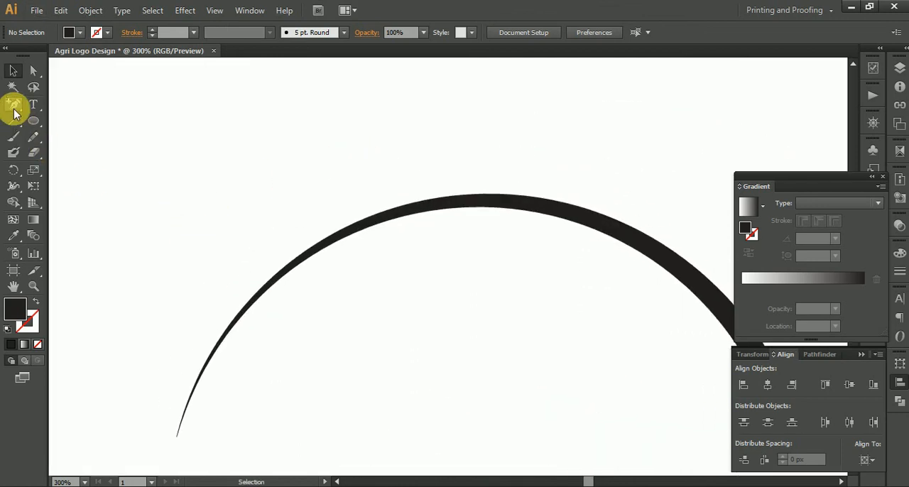
left_click_drag(14, 108, 32, 111)
left_click_drag(205, 150, 367, 276)
key("ctrl+plus")
key("ctrl+plus")
left_click(338, 153)
left_click_drag(362, 318, 445, 317)
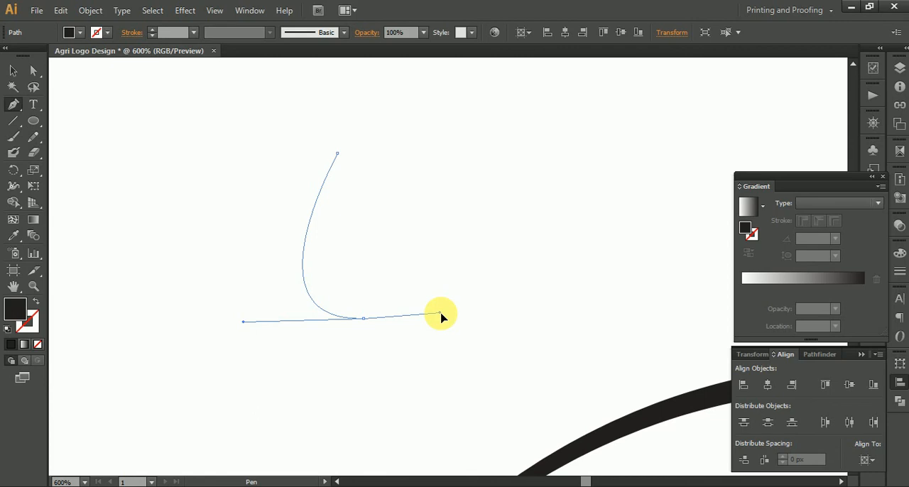
left_click_drag(433, 316, 385, 319)
left_click_drag(339, 159, 223, 136)
left_click(13, 70)
left_click(260, 185)
Step: Draw a straight slanted line with the Pen tool across the grain shape's upper tip, with a black stroke and no fill
scroll(341, 317, "up", 5)
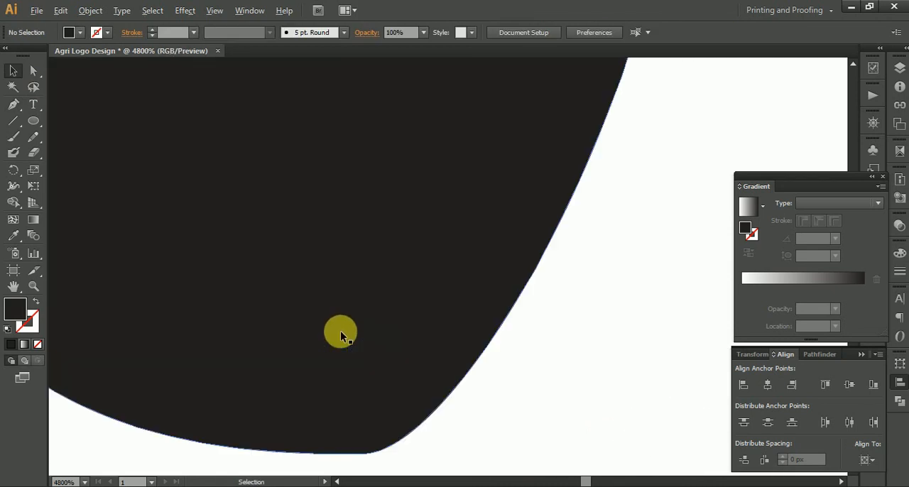
scroll(340, 331, "down", 1)
left_click_drag(334, 204, 311, 369)
scroll(279, 225, "up", 2)
left_click_drag(282, 207, 292, 280)
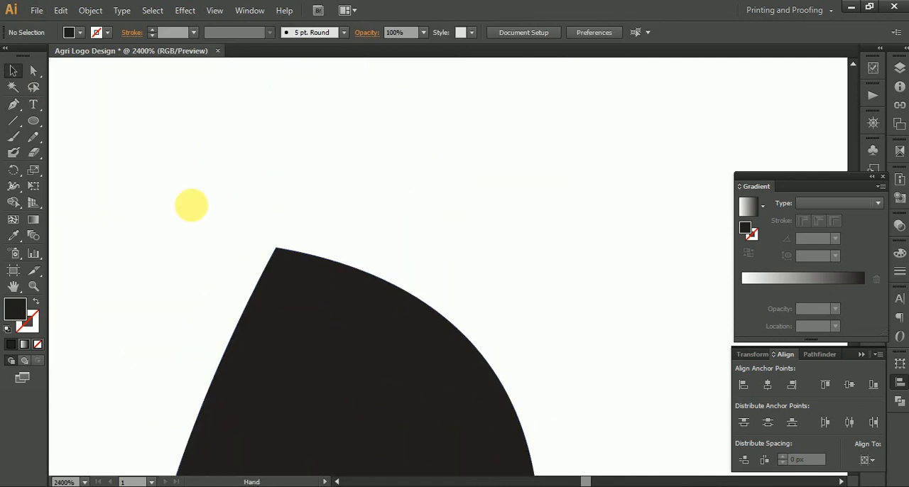
left_click(14, 104)
left_click(241, 157)
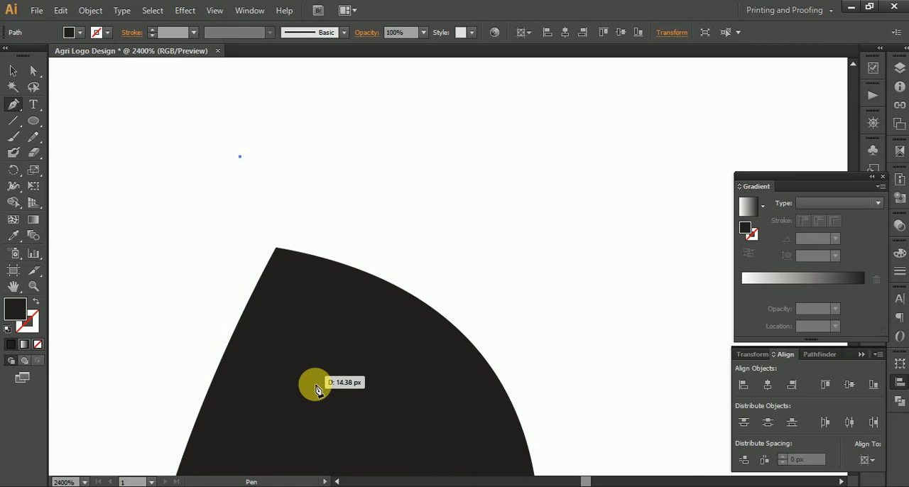
left_click(35, 301)
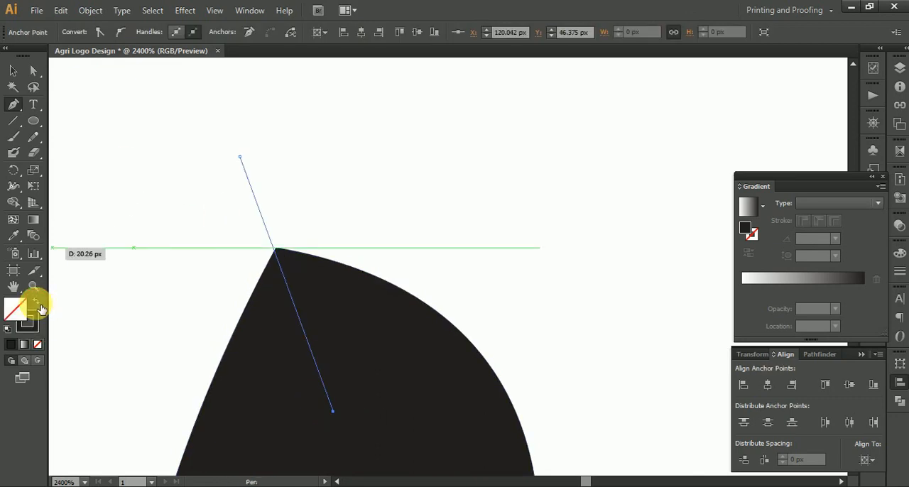
left_click(13, 71)
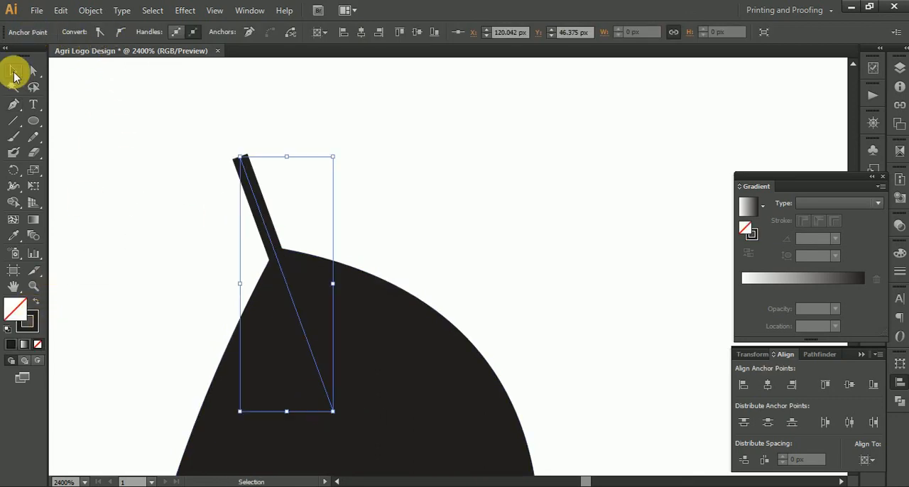
left_click(194, 171)
left_click(242, 171)
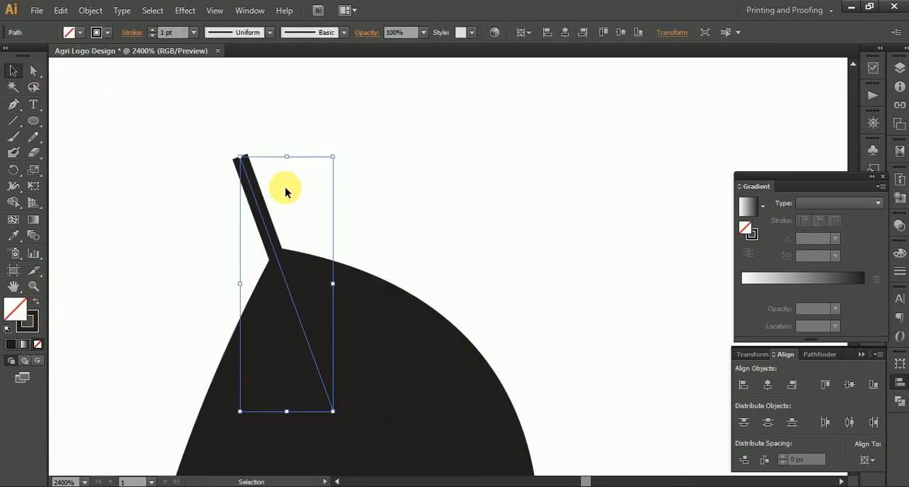
Step: Apply Width Profile 1 to the slanted line and move it up so more of it extends beyond the grain's tip
left_click(132, 32)
left_click(112, 234)
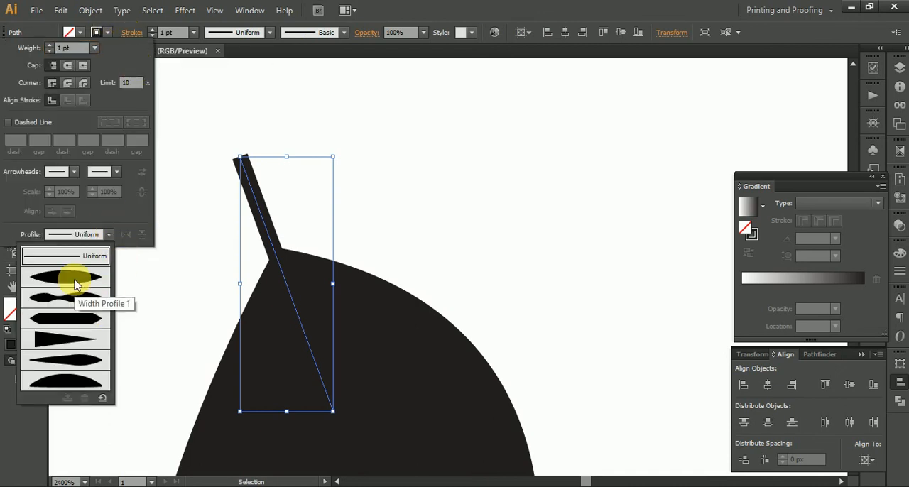
left_click(73, 290)
left_click_drag(279, 257, 262, 217)
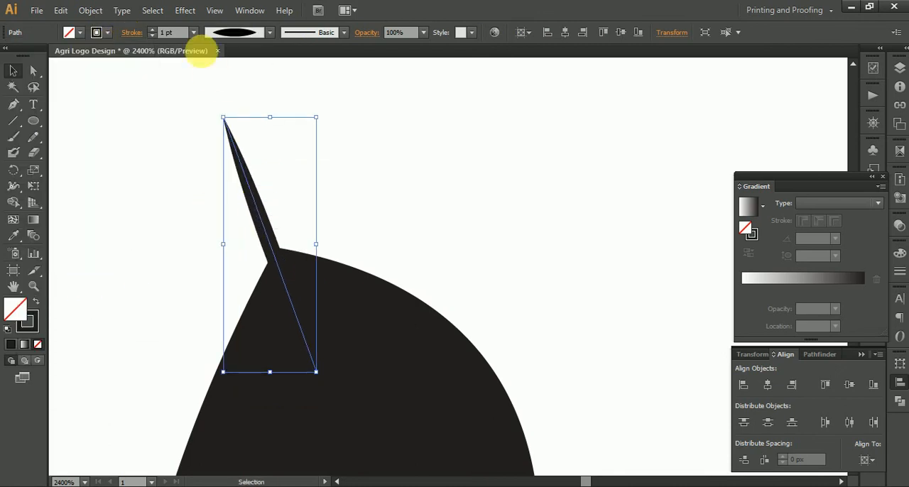
Step: Set the tapered line's stroke weight to 2 pt and reposition it slightly lower on the grain's upper tip
scroll(180, 40, "up", 3)
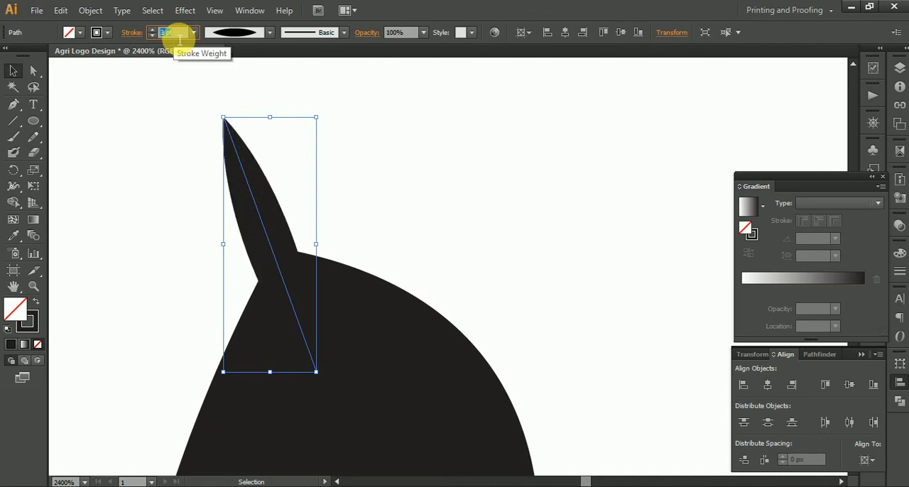
scroll(180, 40, "down", 2)
left_click_drag(268, 244, 278, 243)
left_click(373, 197)
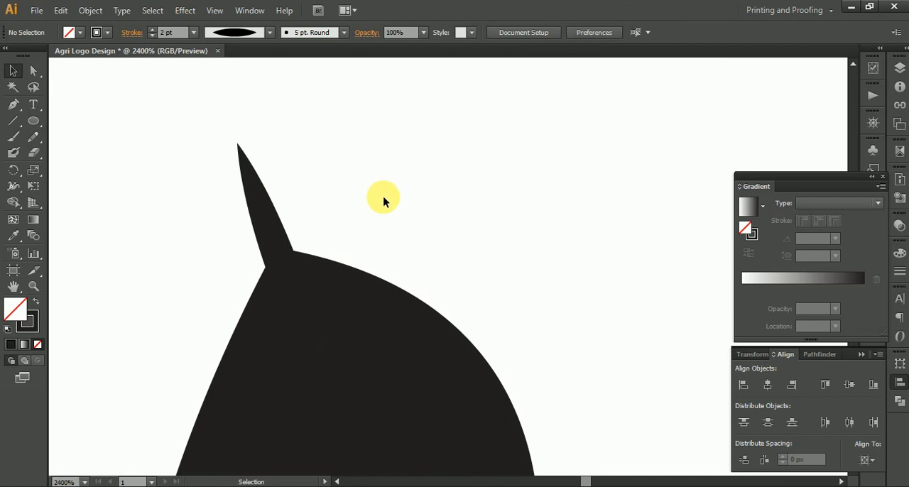
Step: Rotate the grain body slightly counterclockwise beneath its tapered tip, leaving the tip's angle as drawn
scroll(398, 203, "down", 5)
left_click_drag(312, 178, 482, 279)
left_click(483, 284)
left_click(406, 300)
left_click(371, 314)
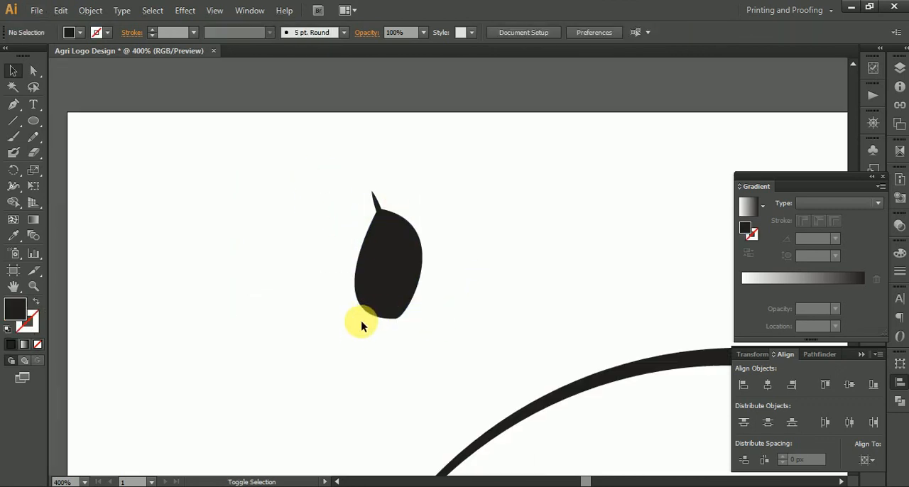
left_click(369, 304)
left_click_drag(356, 319, 364, 313)
left_click(448, 309)
scroll(403, 234, "up", 2)
left_click(410, 256)
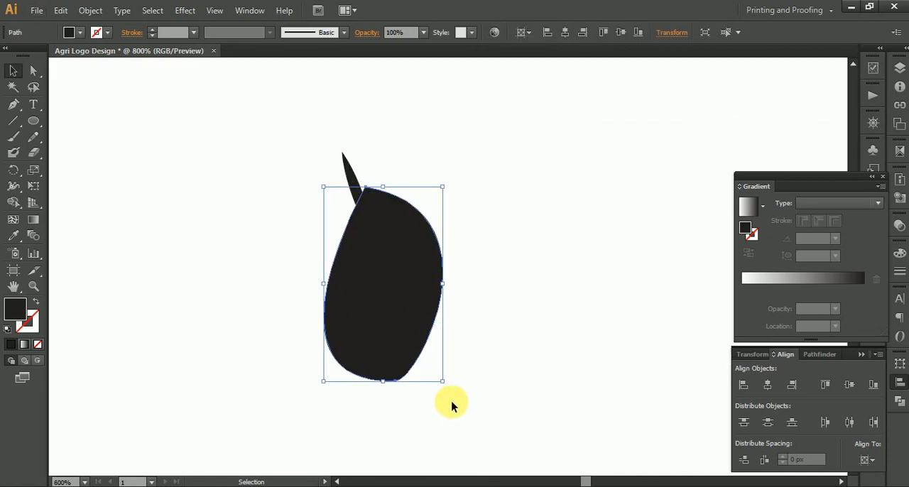
left_click_drag(454, 392, 462, 381)
left_click(464, 305)
left_click(357, 167)
Step: Expand the appearance of the grain body and tapered tip, and unite them into one shape with Pathfinder
left_click_drag(305, 147, 462, 359)
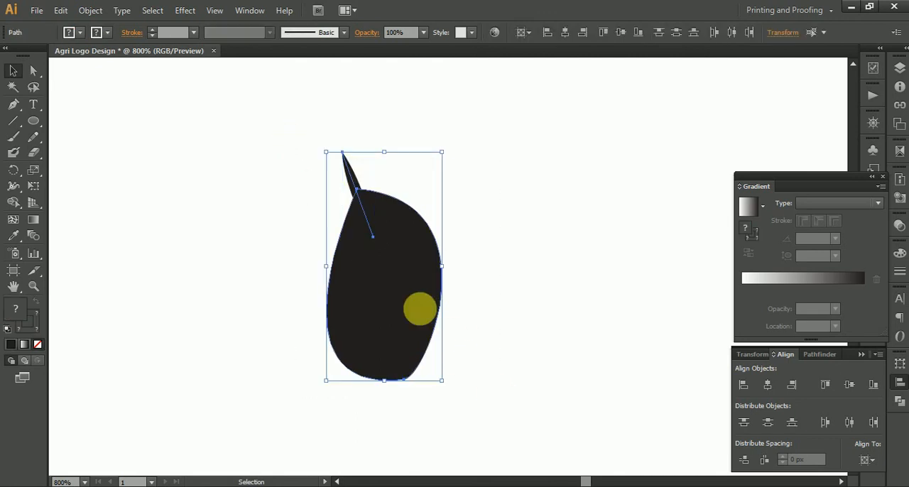
left_click(90, 10)
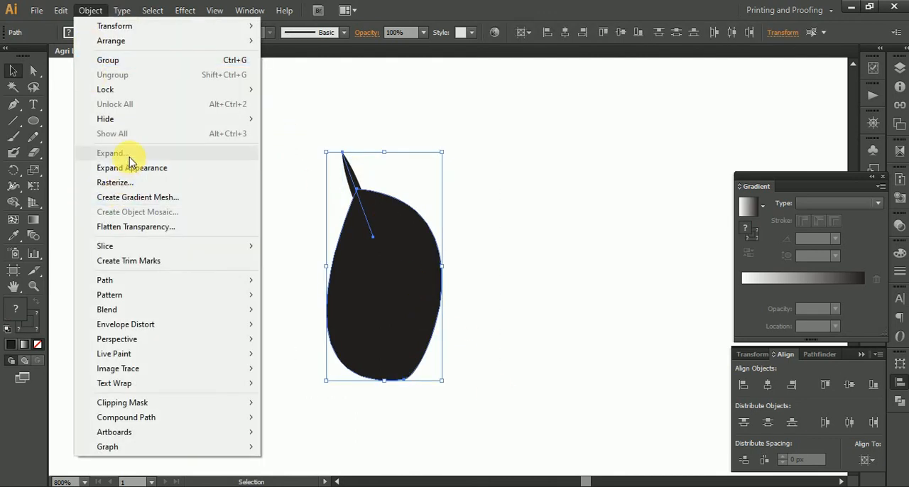
left_click(133, 167)
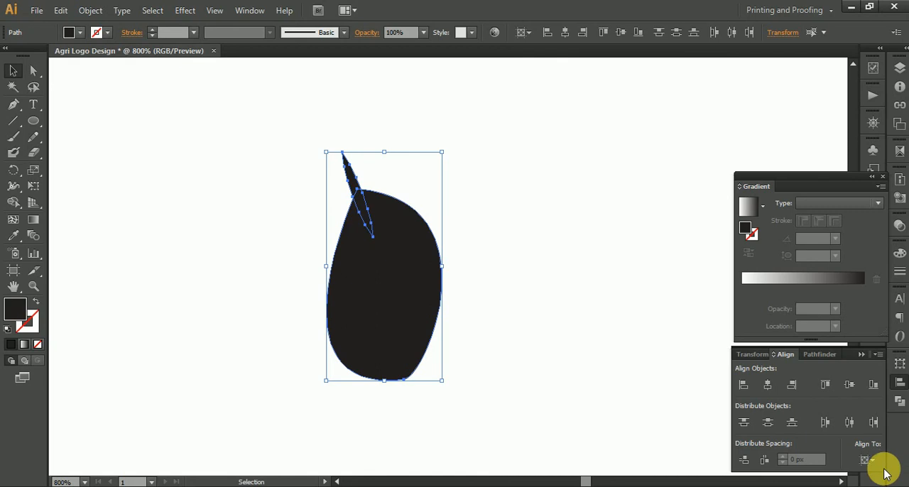
left_click(899, 402)
left_click(743, 386)
left_click(581, 303)
Step: Move the grain just outside the upper arc's thick right part, rotate it slightly clockwise and make it narrower
left_click_drag(580, 304, 375, 167)
scroll(399, 296, "down", 4)
left_click_drag(274, 167, 563, 240)
scroll(576, 201, "up", 1)
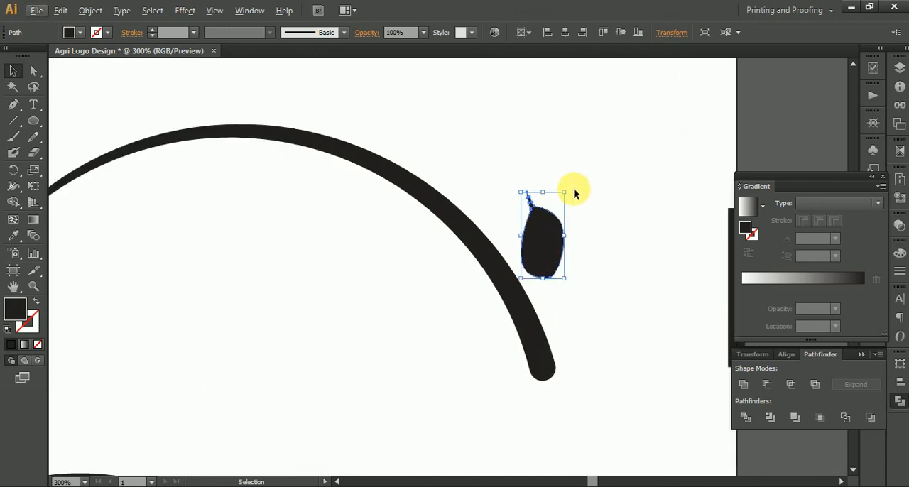
mouse_move(575, 193)
left_mouse_down()
mouse_move(589, 212)
mouse_move(578, 195)
left_mouse_up()
left_click_drag(565, 239, 557, 239)
left_click(574, 285)
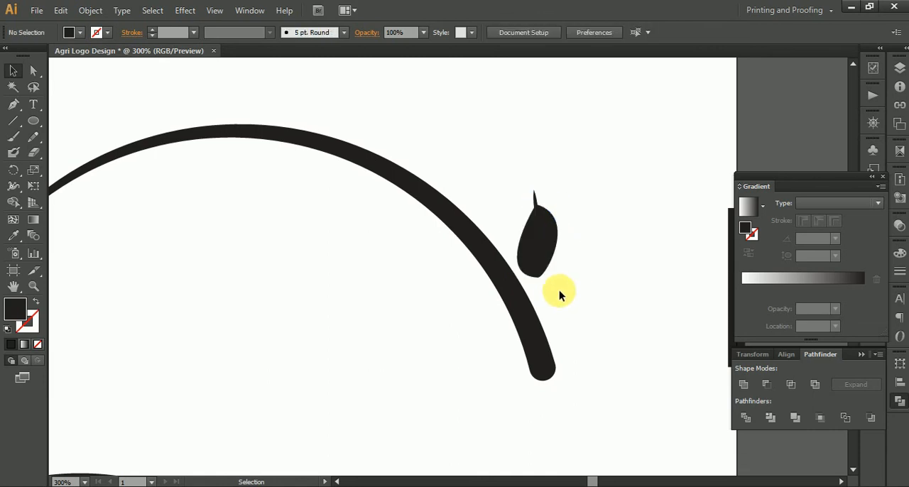
right_click(537, 245)
left_click(484, 147)
left_click_drag(519, 120, 492, 115)
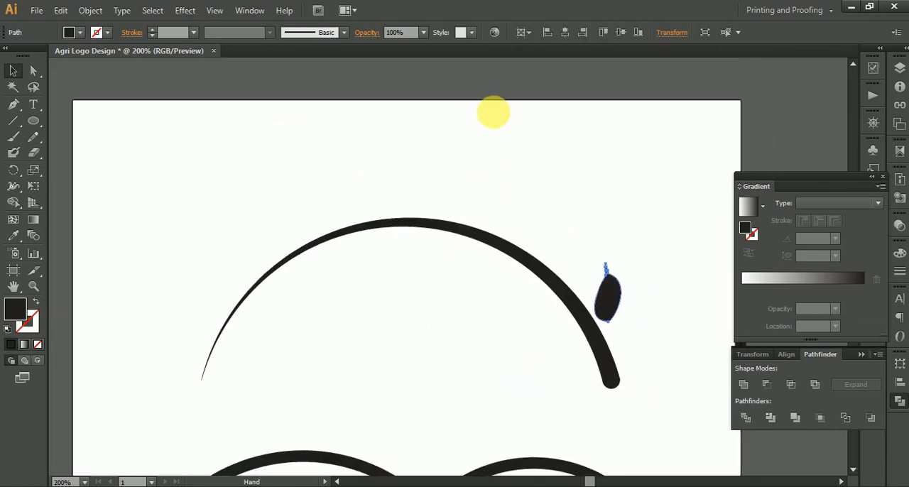
Step: Start a Distort & Transform > Transform effect on the grain with preview enabled and 10 copies
left_click(187, 11)
mouse_move(308, 121)
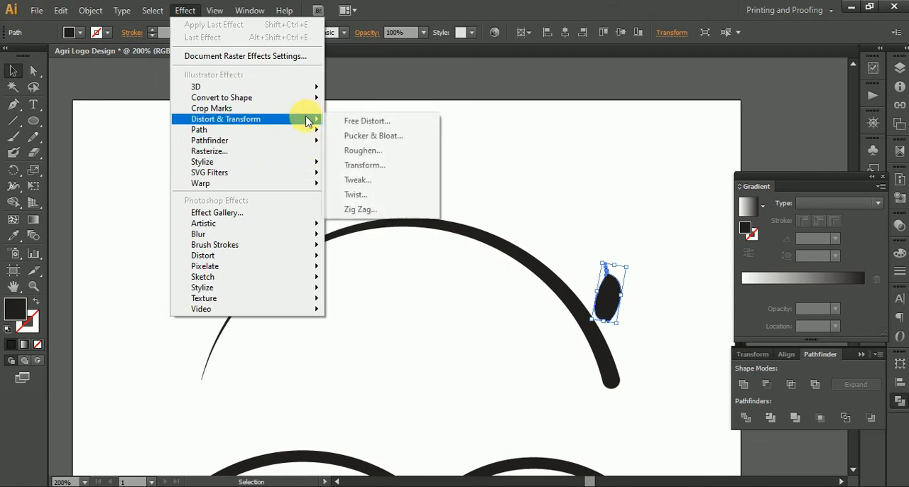
left_click(397, 163)
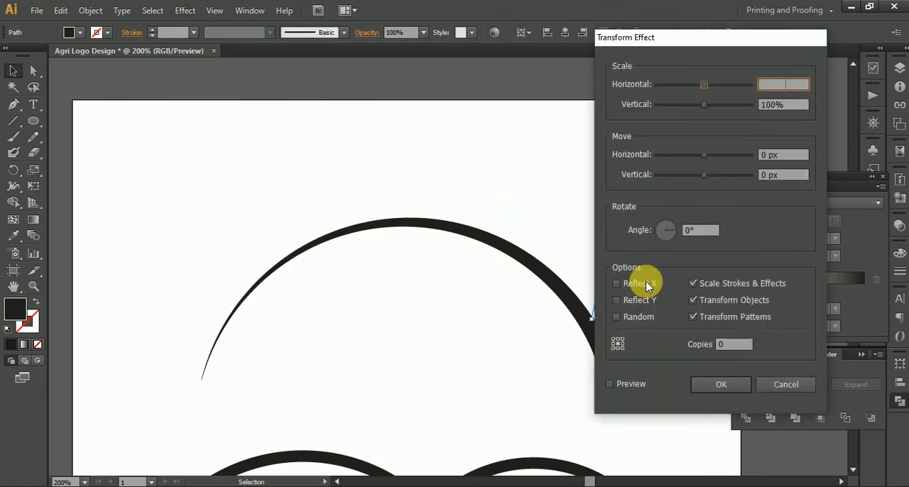
left_click_drag(700, 37, 816, 39)
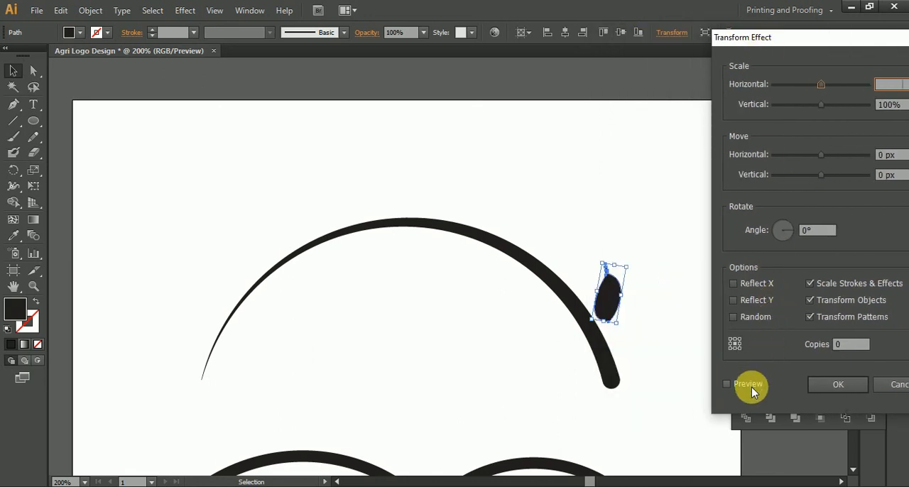
left_click(811, 283)
left_click(857, 345)
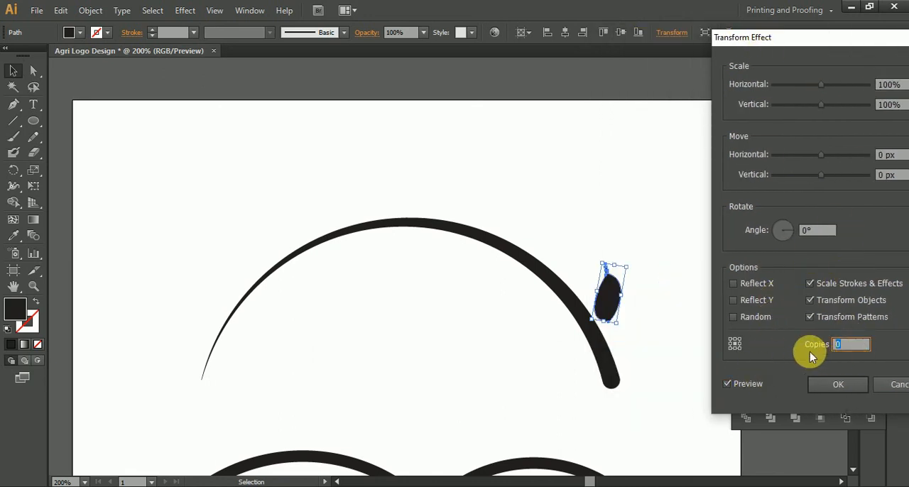
type("1")
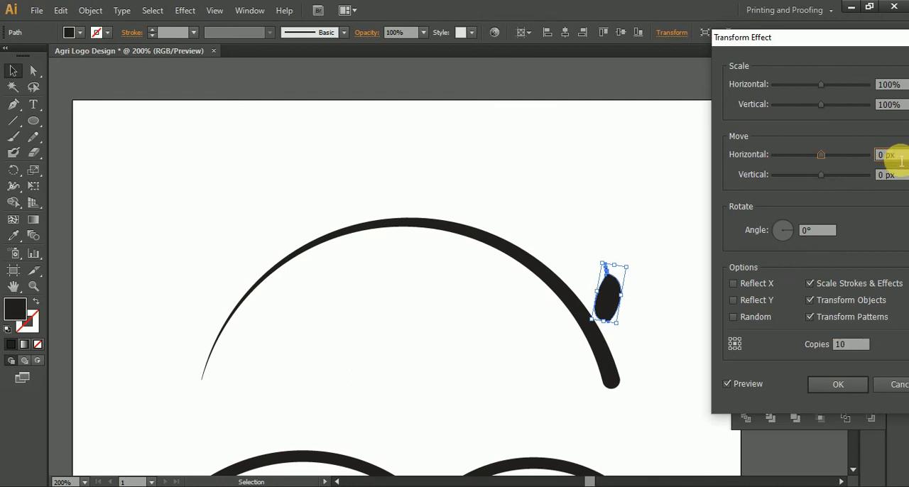
Step: Set the grain copies' horizontal move to -34 px in the Transform effect
key("Up")
key("Down")
key("Down")
key("Down")
key("Down")
key("Down")
key("Down")
key("Down")
key("Down")
key("Down")
key("Down")
key("Down")
key("Down")
key("Down")
key("Down")
key("Down")
key("Down")
key("Down")
key("Down")
key("Down")
key("Down")
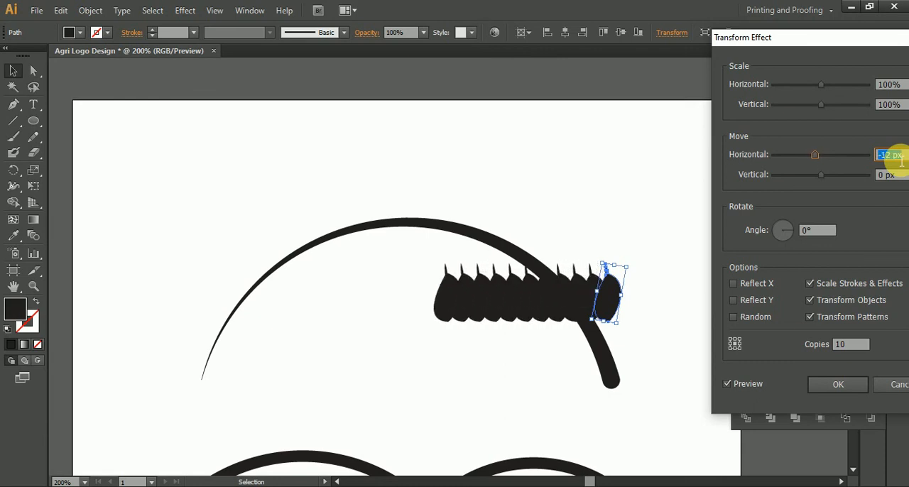
key("Down")
key("Down")
key("Down")
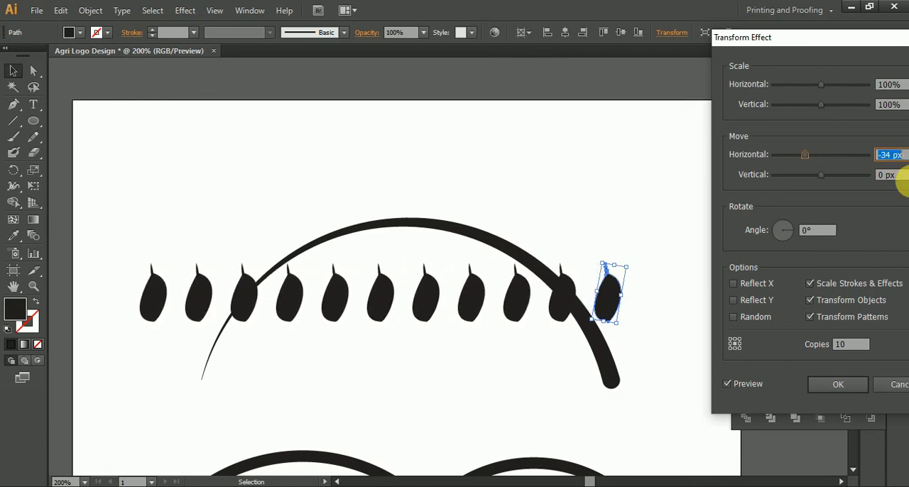
Step: Set the grain copies' vertical move to -21 px in the Transform effect
key("Tab")
key("Down")
key("Down")
key("Down")
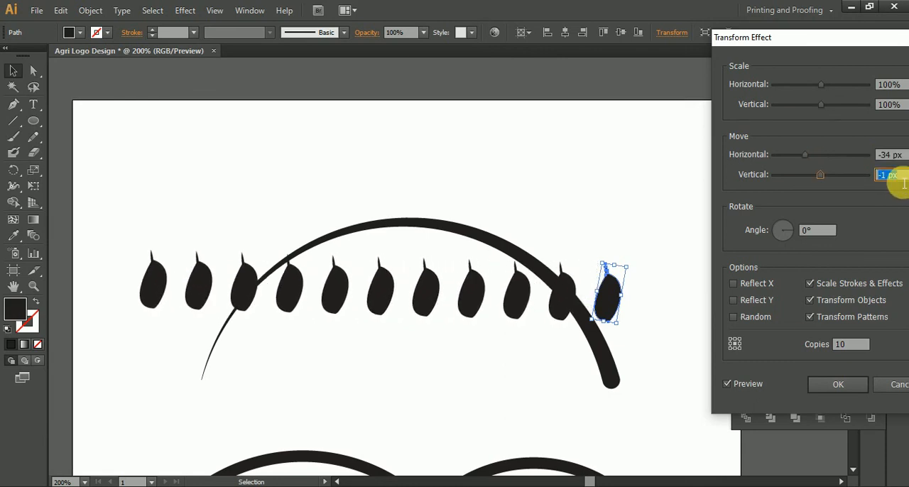
key("Down")
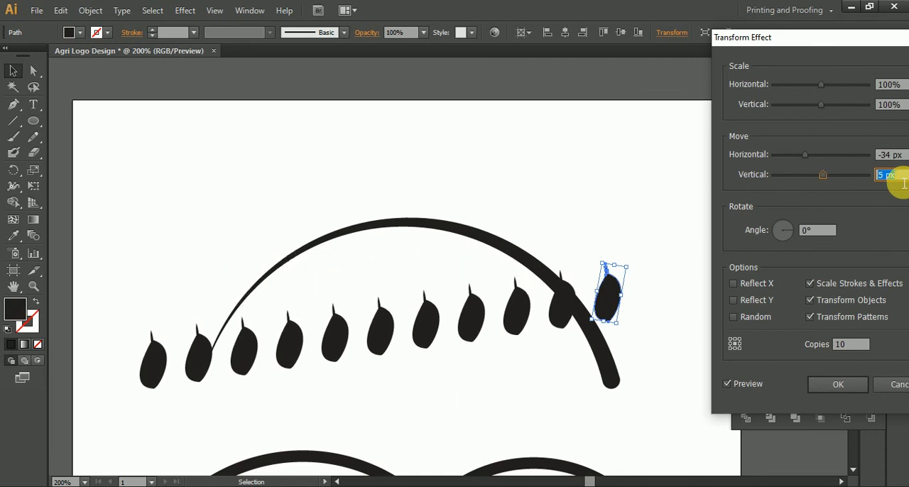
key("Down")
key("Down")
key("Down")
key("Down")
key("Down")
key("Down")
key("Down")
key("Down")
key("Down")
key("Down")
key("Down")
key("Down")
key("Down")
key("Down")
key("Down")
key("Down")
key("Down")
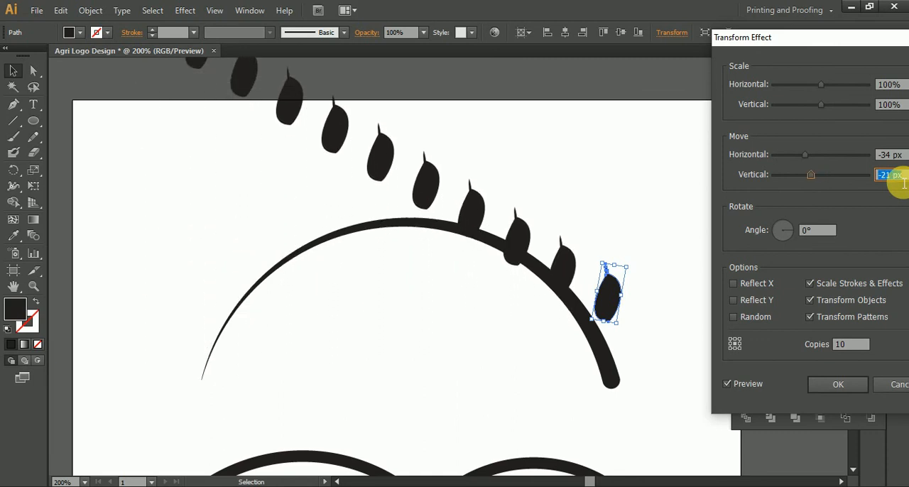
Step: Set the rotation angle of the grain copies to 12°
left_click(824, 230)
key("Up")
key("Up")
key("Up")
key("Up")
key("Up")
key("Up")
key("Up")
key("Up")
key("Up")
key("Up")
key("Up")
key("Up")
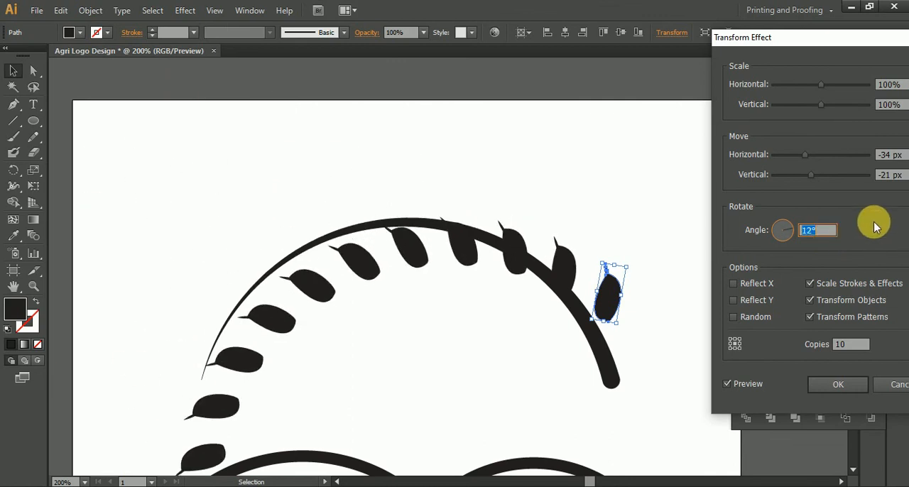
Step: Set the grain copies' vertical move to -36 px so they sit outside the upper arc
left_click(889, 177)
key("Down")
key("Down")
key("Down")
key("Down")
key("Down")
key("Down")
key("Down")
key("Down")
key("Down")
key("Down")
key("Down")
key("Down")
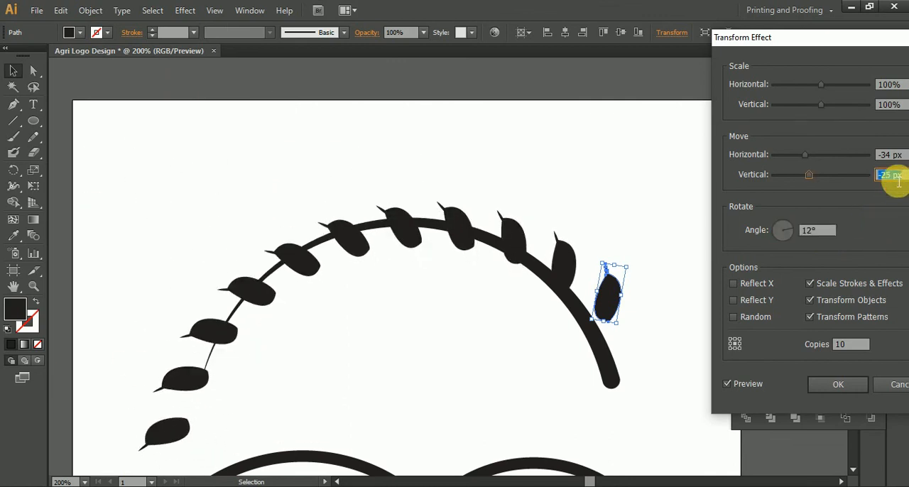
key("Down")
key("Down")
key("Down")
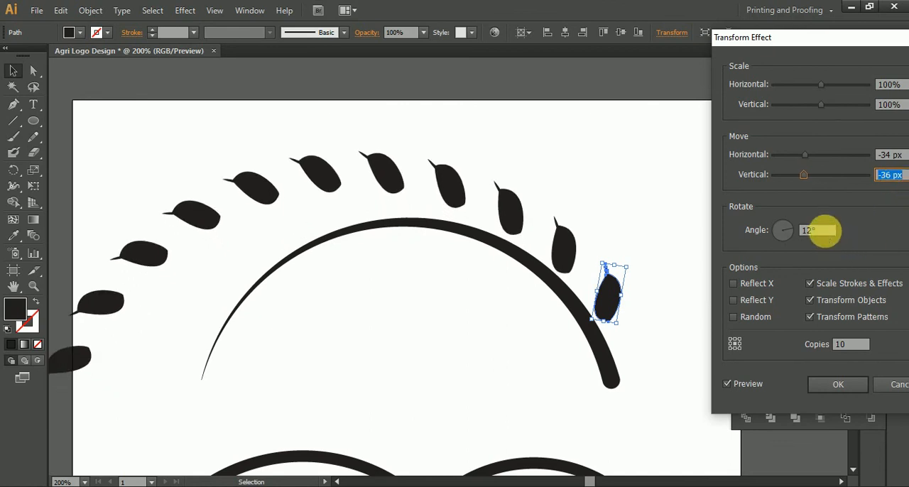
Step: Set the rotation angle of the grain copies to 15° so their curve bends more tightly
left_click(824, 231)
key("Up")
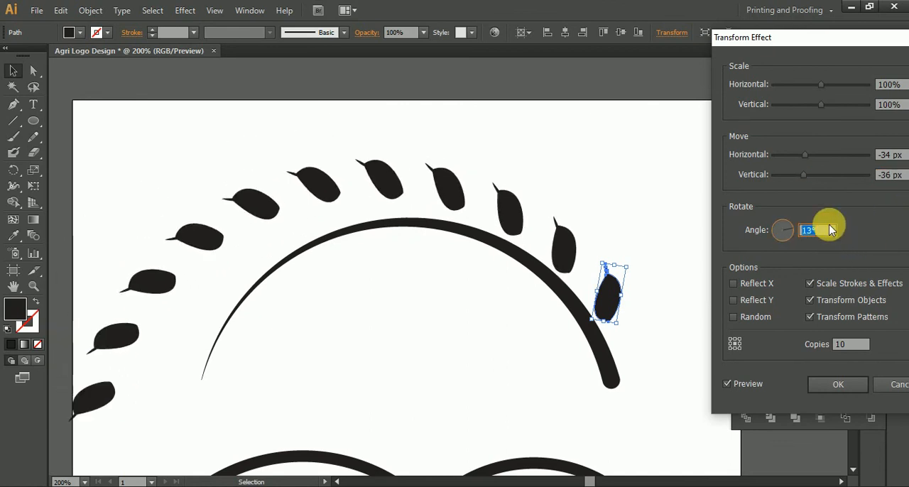
key("Up")
key("Up")
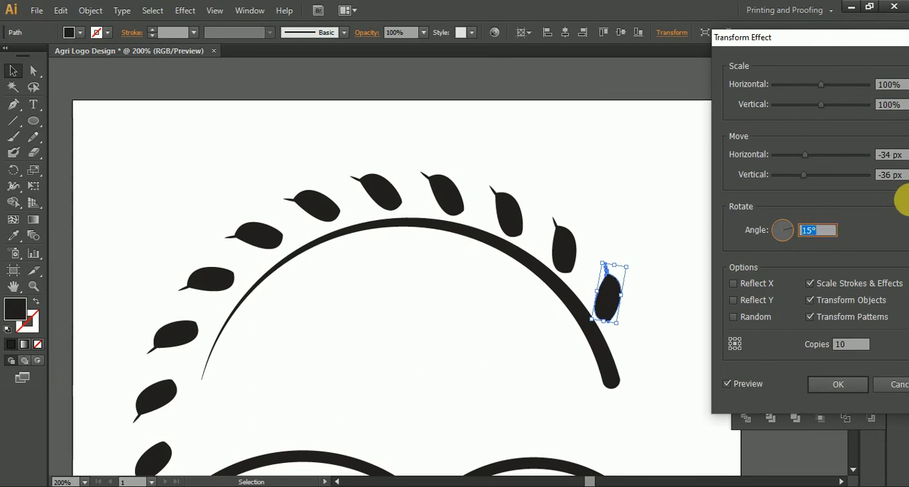
Step: Adjust the grain copies' horizontal move to -31 px, trying values down to -22 px for the spacing along the arc
key("Up")
key("Up")
key("Up")
key("Up")
key("Up")
key("Up")
key("Up")
key("Up")
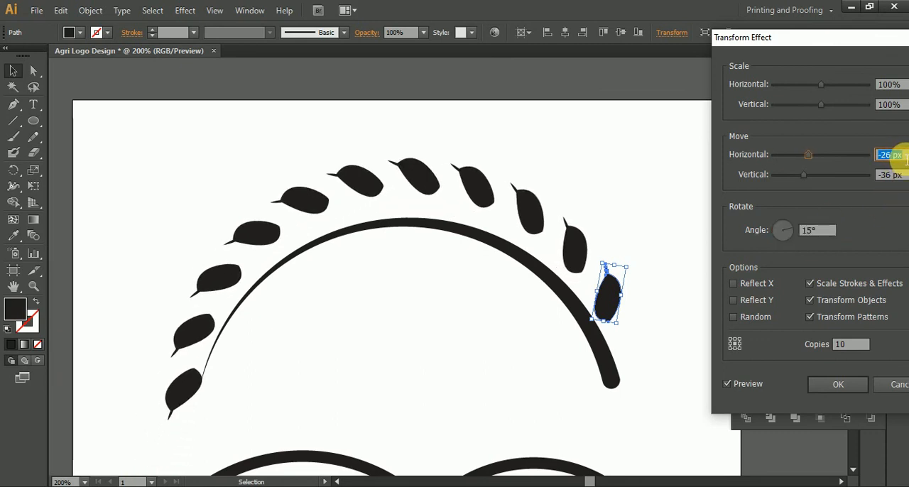
key("Up")
key("Up")
key("Up")
key("Up")
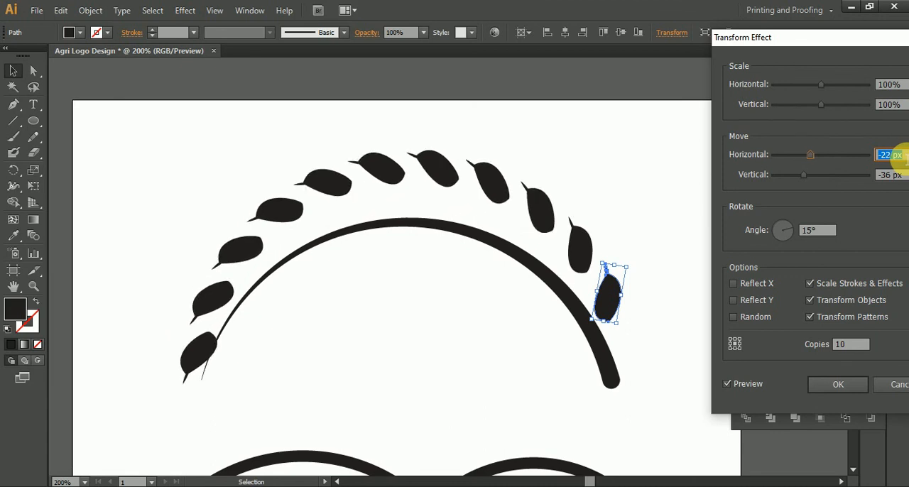
key("Down")
key("Down")
key("Down")
key("Down")
key("Down")
key("Down")
key("Down")
key("Down")
key("Down")
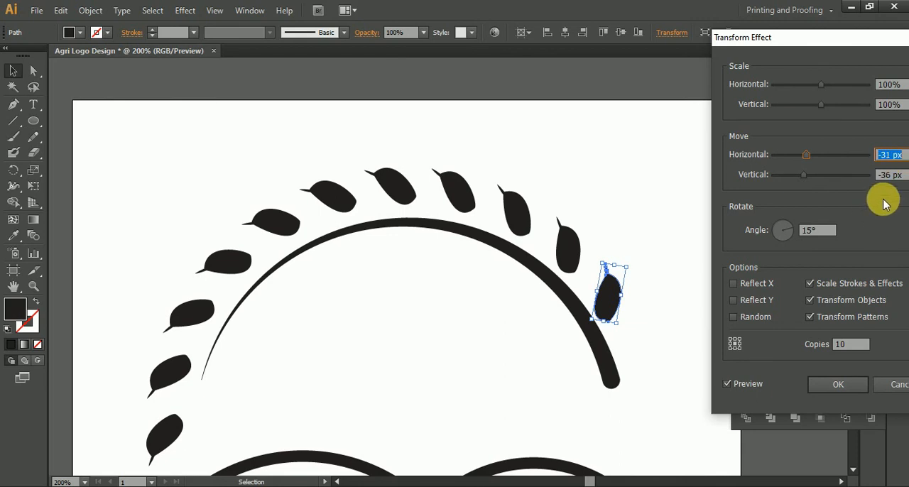
Step: Set both the horizontal and vertical scale to 94% so the grain copies shrink along the arc
left_click(891, 85)
key("Down")
key("Down")
key("Down")
key("Down")
key("Down")
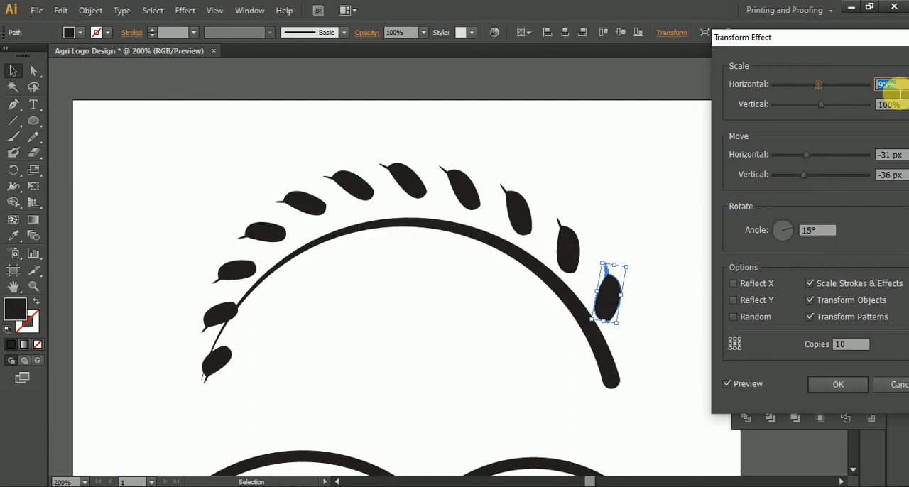
key("Down")
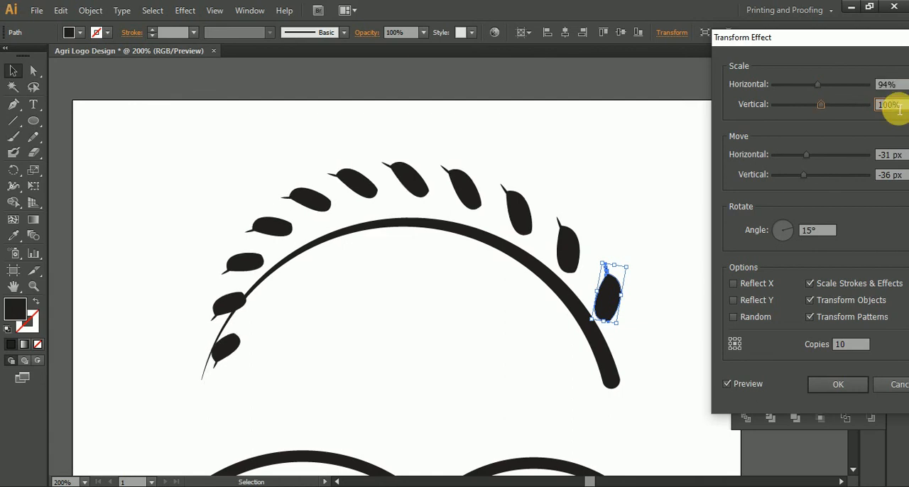
key("Down")
key("Down")
key("Down")
key("Down")
key("Down")
key("Down")
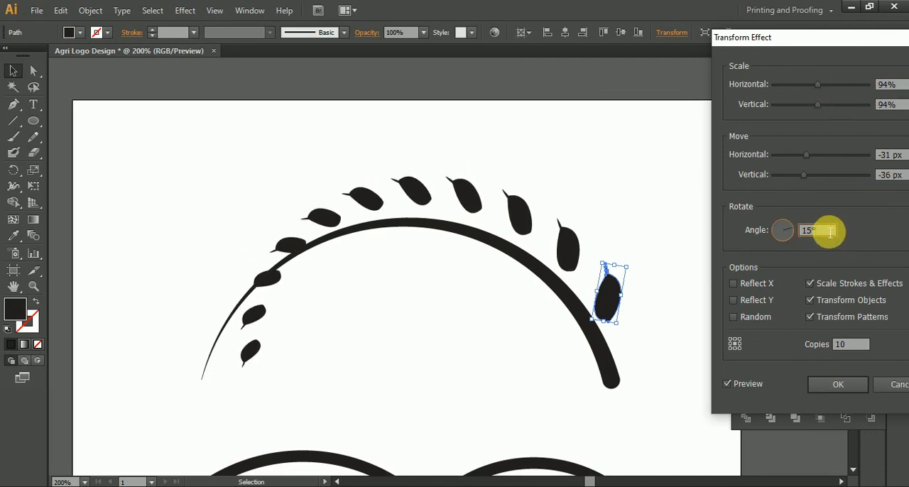
Step: Set the grain copies' rotation angle to 13° and their horizontal move to -36 px to follow the arc
key("Down")
key("Down")
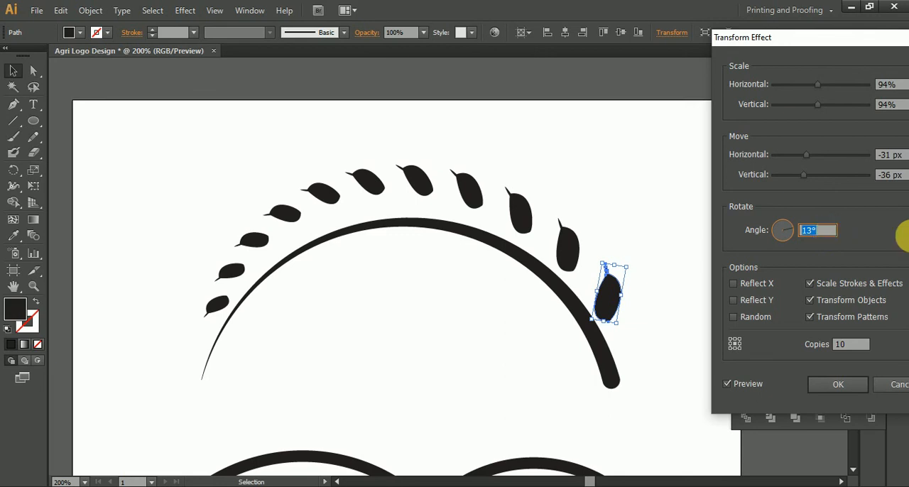
left_click(899, 157)
key("Down")
key("Down")
key("Down")
key("Down")
key("Down")
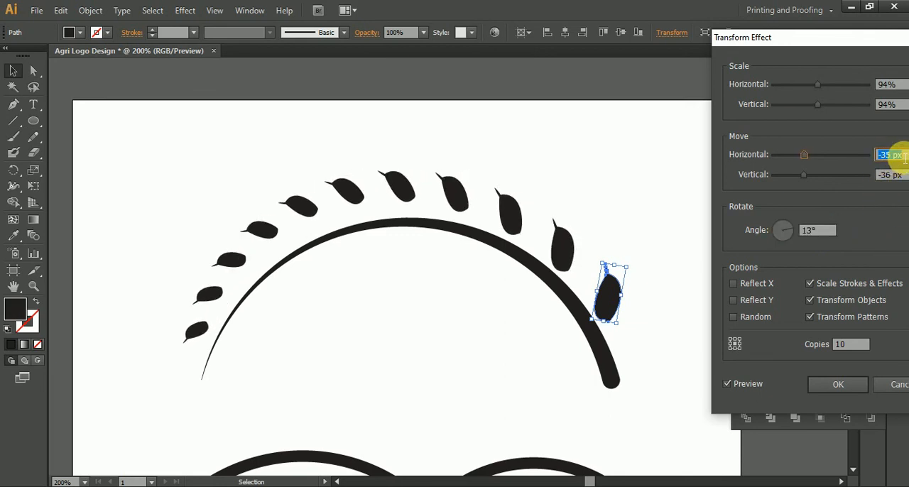
key("Down")
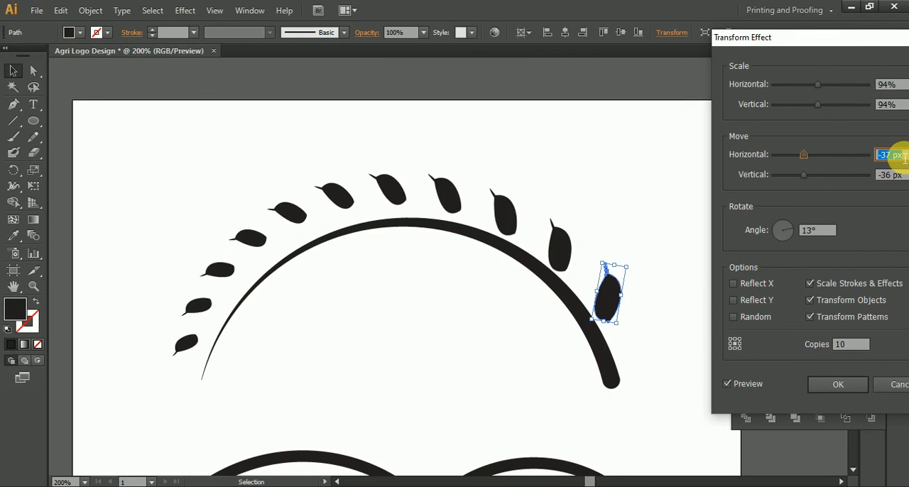
key("Up")
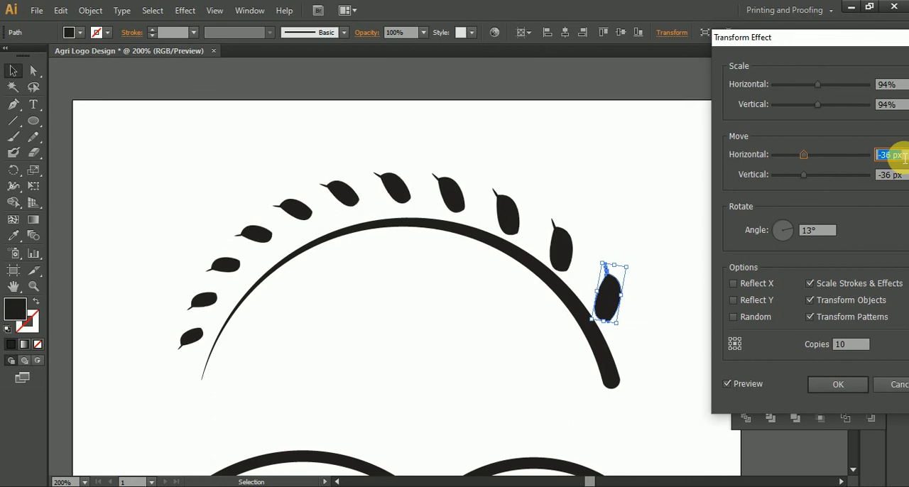
Step: Try a rotation angle of 12° for the grain copies and return it to 13°
left_click(822, 232)
key("Up")
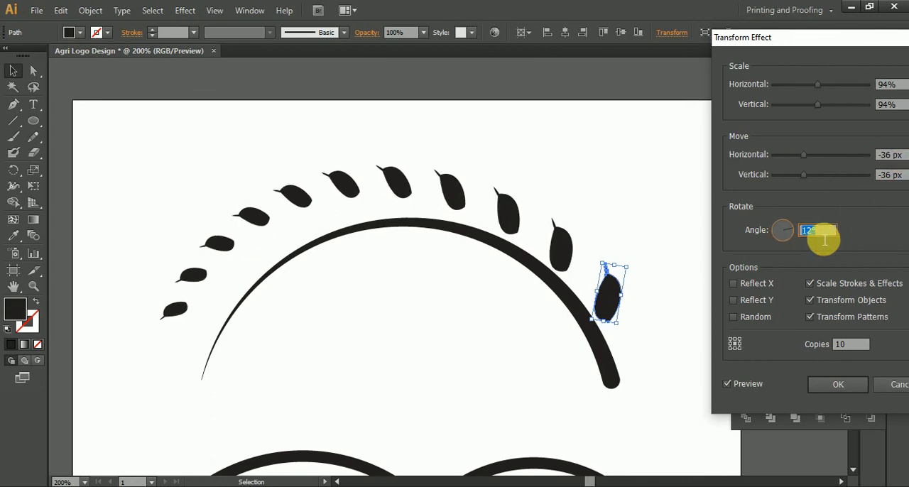
key("Down")
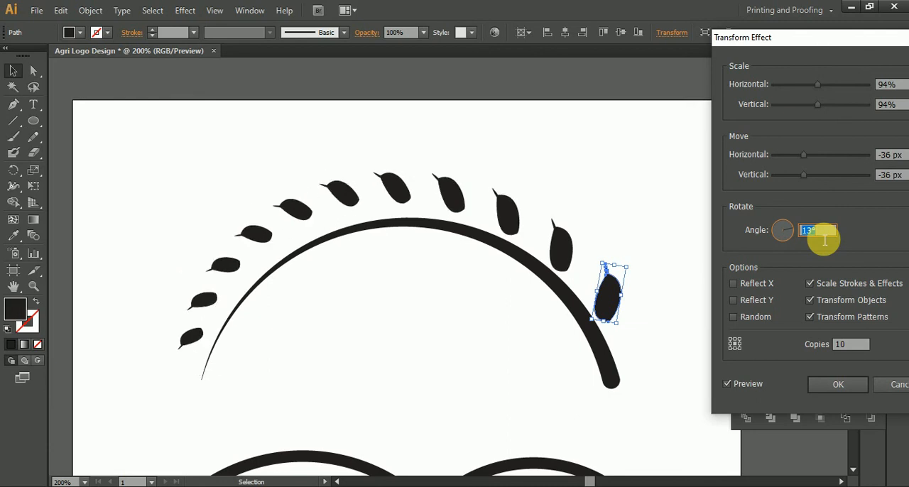
Step: Set the grain copies' vertical move to -35 px and the number of copies to 11, and apply the Transform effect
left_click(897, 178)
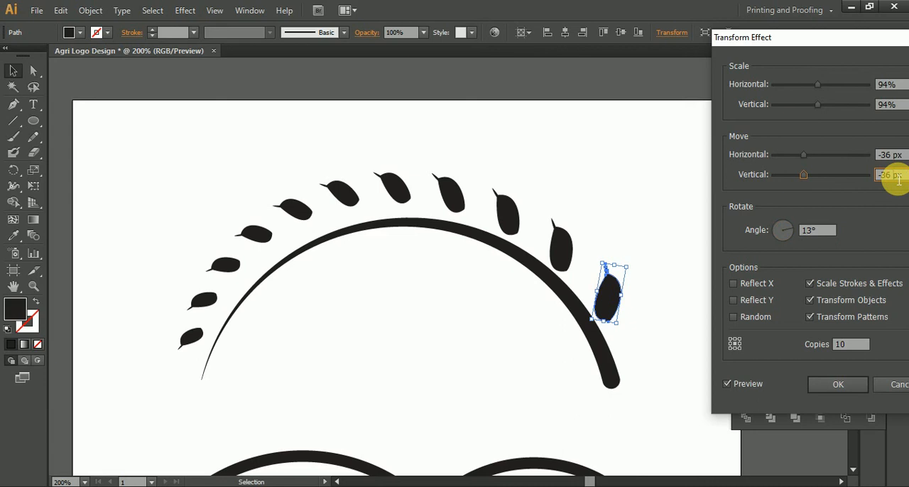
left_click_drag(800, 35, 752, 43)
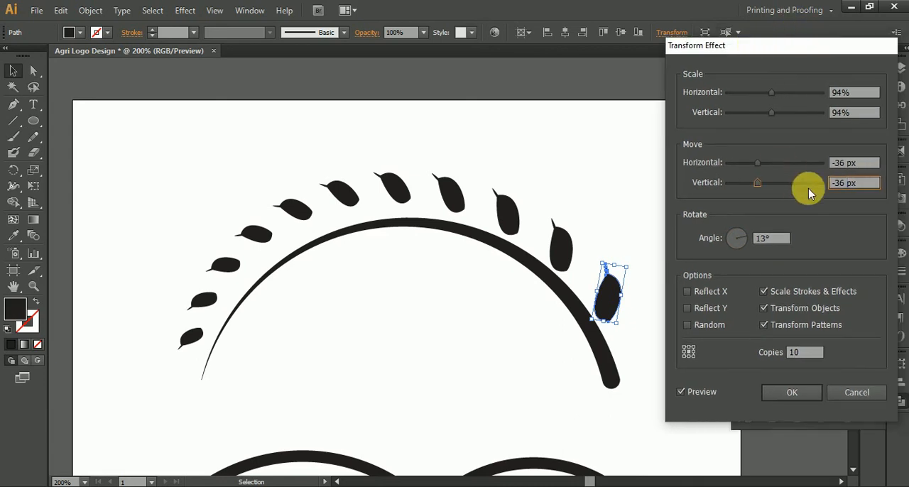
key("Up")
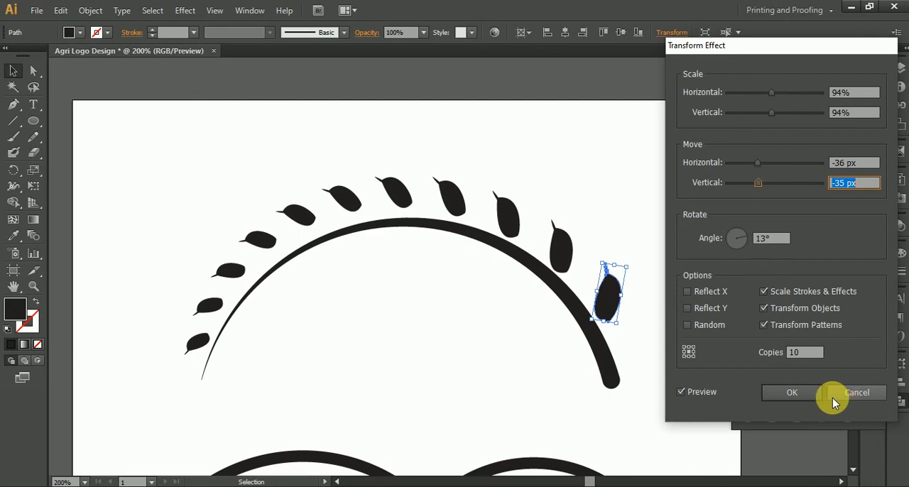
left_click(810, 353)
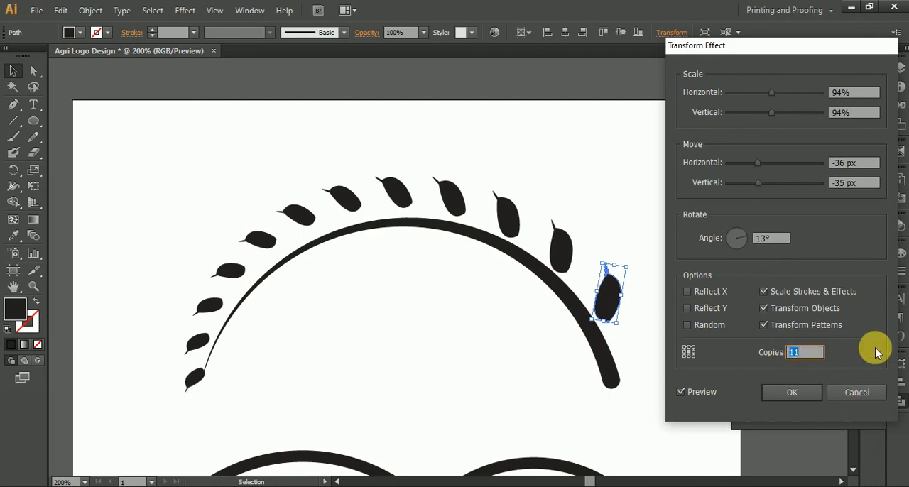
left_click(806, 395)
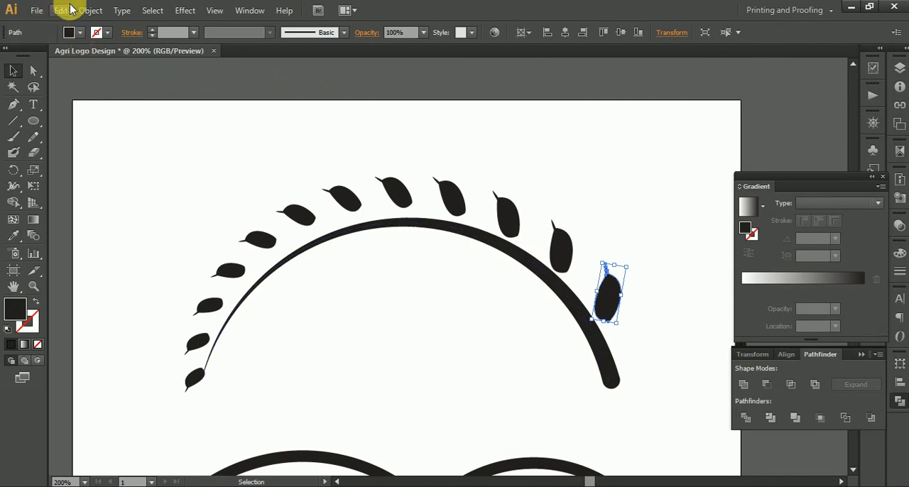
Step: Expand the appearance of the transformed grain so its copies become real shapes, and deselect them
left_click(90, 10)
left_click(134, 167)
left_click(234, 338)
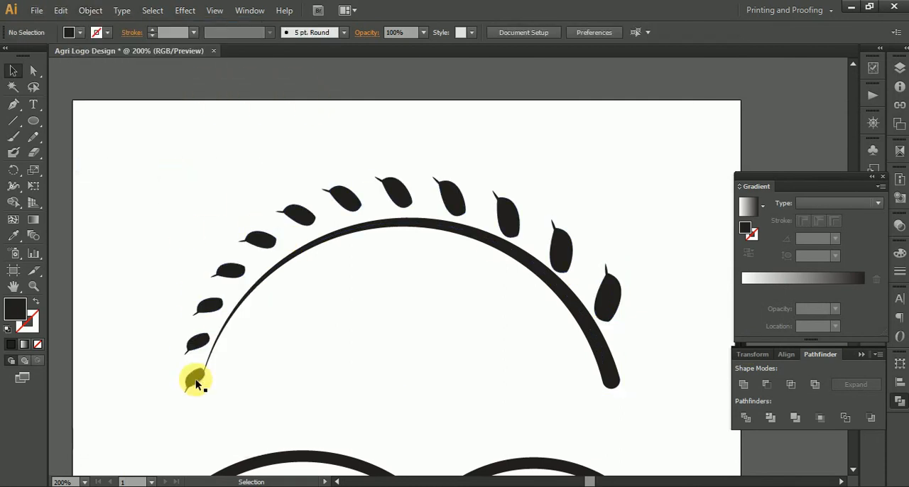
Step: Isolate the smallest grain and move it slightly down, just below the thin tip of the arc
scroll(188, 411, "up", 4)
left_click_drag(215, 365, 264, 327)
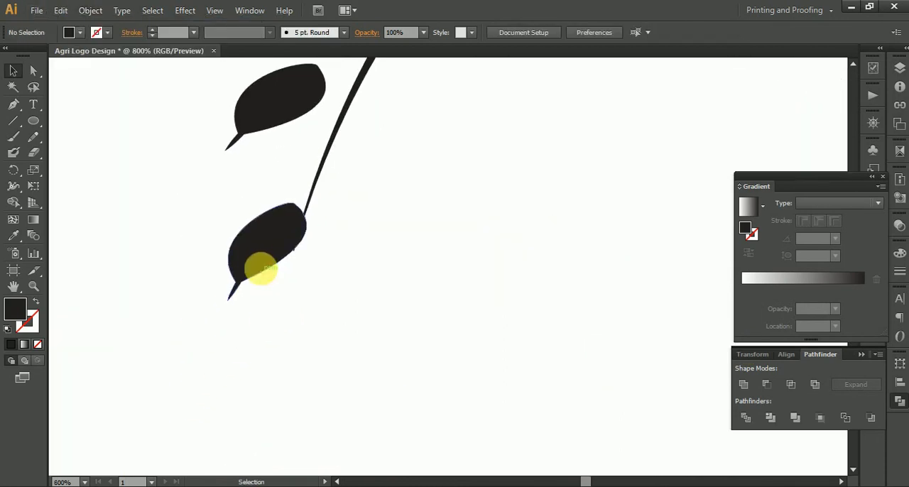
left_click(262, 252)
double_click(262, 253)
left_click_drag(261, 251, 269, 327)
left_click(369, 263)
left_click_drag(269, 329, 270, 304)
double_click(367, 259)
key("super")
key("super")
Step: Examine the whole logo and how the grains sit against the upper arc
scroll(368, 259, "down", 6)
scroll(367, 259, "down", 1)
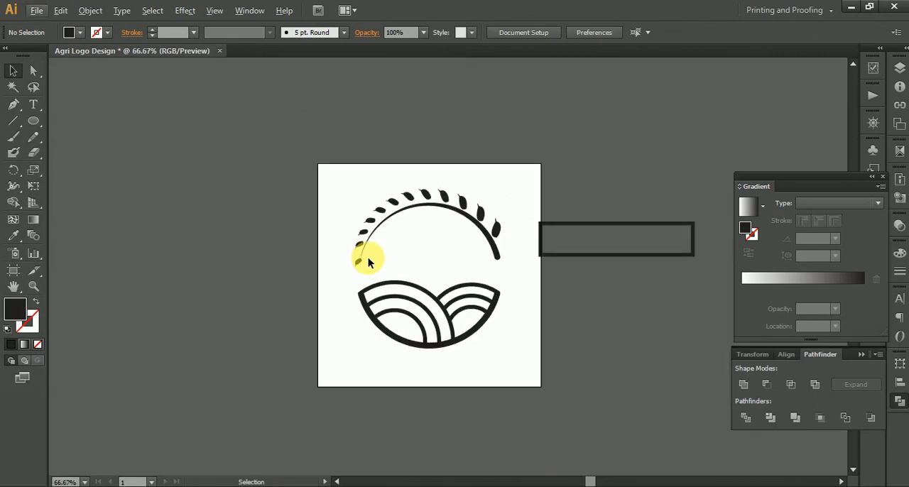
scroll(367, 259, "up", 5)
left_click_drag(326, 181, 308, 204)
double_click(316, 183)
left_click(411, 223)
scroll(434, 233, "down", 2)
double_click(434, 233)
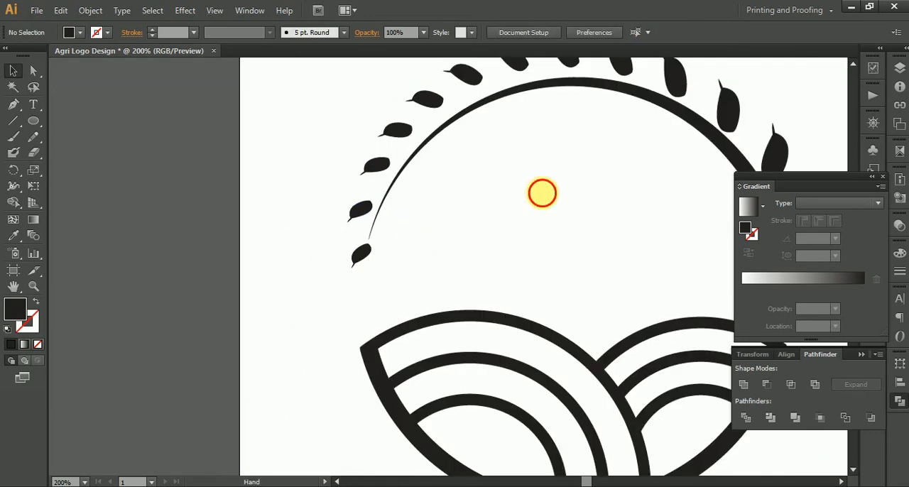
left_click_drag(545, 194, 362, 269)
scroll(362, 269, "down", 1)
left_click_drag(425, 268, 417, 198)
left_click_drag(503, 187, 518, 215)
scroll(385, 165, "up", 2)
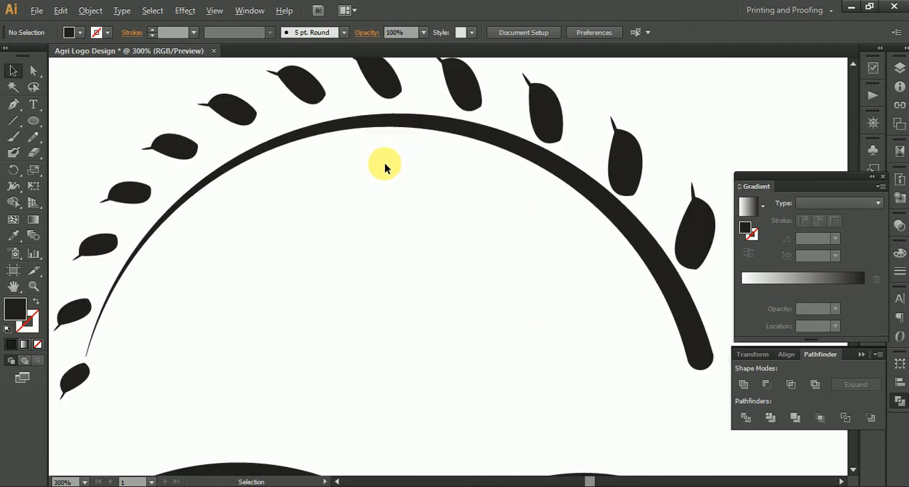
left_click_drag(499, 195, 386, 198)
scroll(366, 154, "up", 2)
Step: Ungroup the grain copies along the upper arc so each grain can be moved separately
left_click(317, 91)
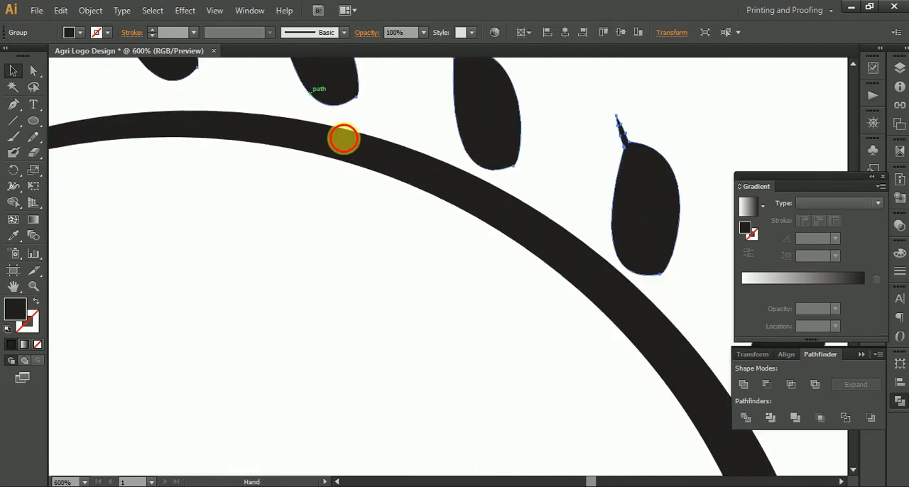
left_click_drag(317, 89, 452, 214)
right_click(456, 204)
left_click(491, 282)
left_click(504, 170)
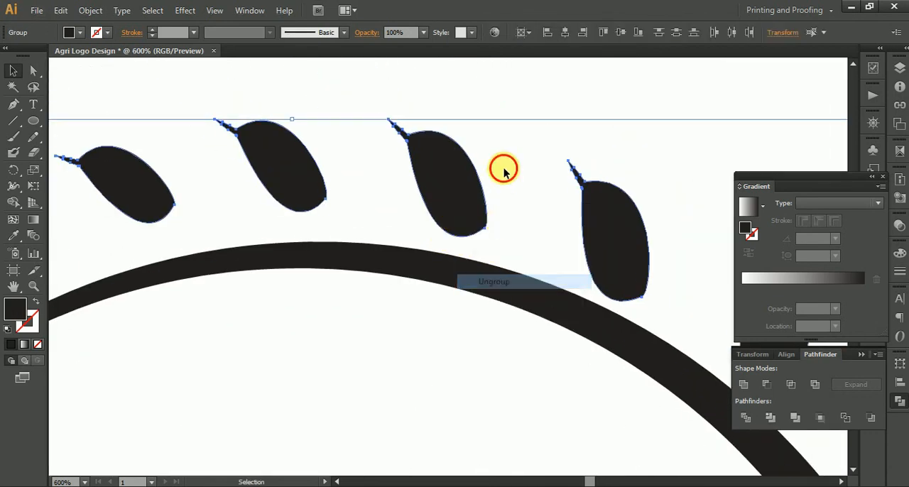
Step: Move the two largest grains at the arc's thick end so their rounded bases touch its outer edge
left_click_drag(535, 219, 40, 39)
left_click_drag(330, 254, 396, 138)
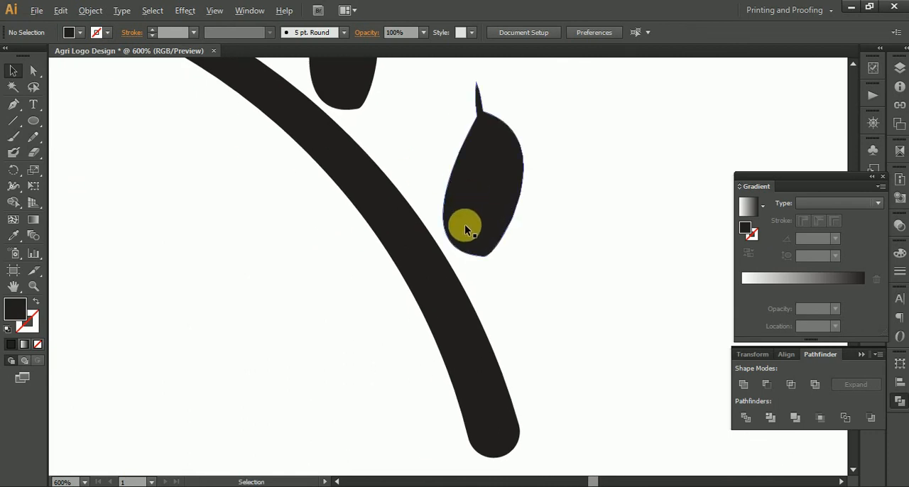
scroll(471, 216, "up", 2)
left_click_drag(467, 225, 453, 246)
left_click_drag(281, 135, 434, 315)
left_click(355, 161)
scroll(341, 179, "up", 2)
mouse_move(340, 179)
left_mouse_down()
mouse_move(356, 176)
mouse_move(346, 188)
mouse_move(348, 178)
left_mouse_up()
scroll(220, 95, "down", 3)
scroll(375, 232, "up", 2)
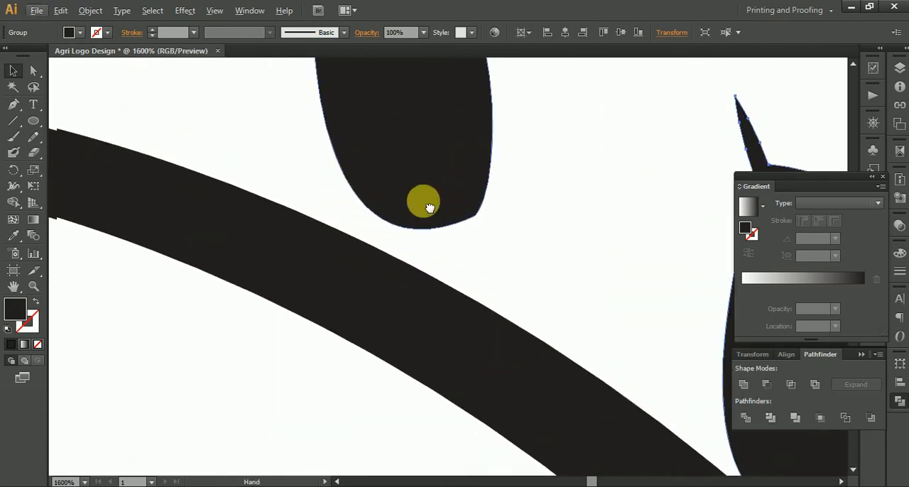
Step: Move the third-largest grain down until its base touches the outer edge of the arc
left_click_drag(476, 201, 468, 226)
left_click_drag(319, 199, 162, 89)
scroll(355, 233, "up", 3)
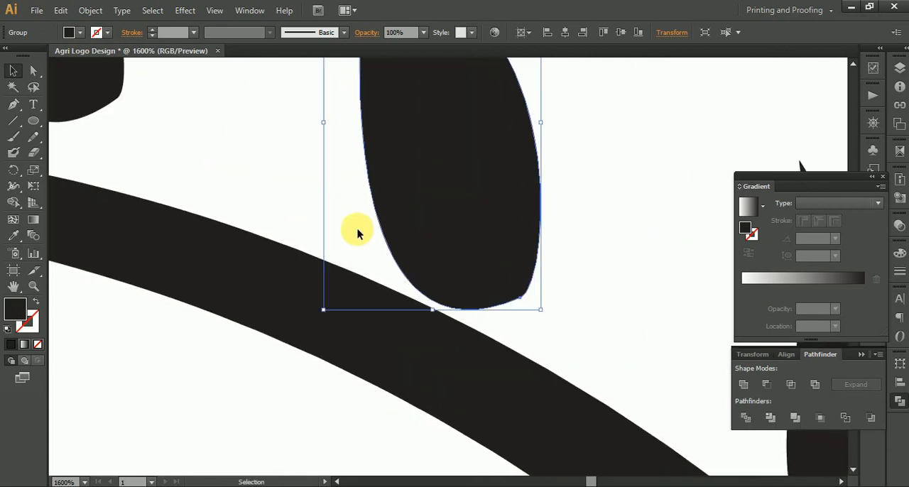
left_click_drag(515, 252, 502, 263)
scroll(498, 263, "down", 4)
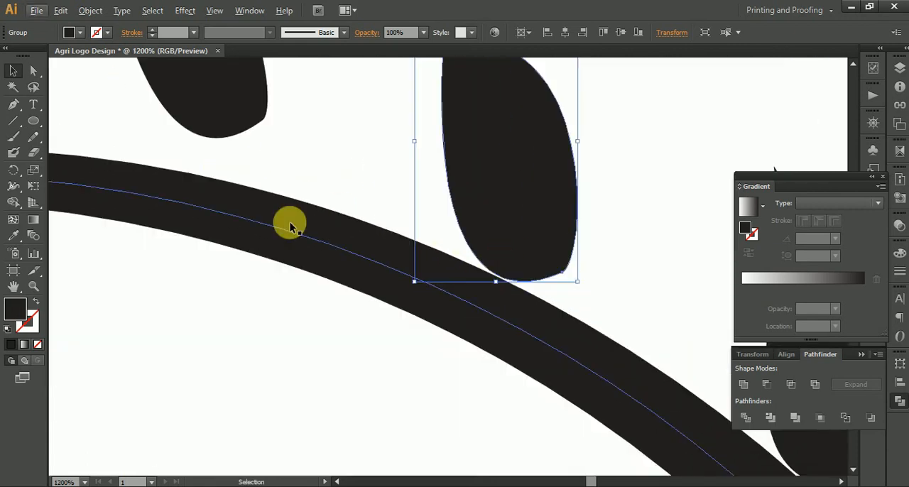
Step: Move the fourth and fifth grains near the arc's crest down onto its outer edge
left_click_drag(263, 206, 537, 275)
scroll(470, 194, "up", 3)
left_click_drag(500, 161, 493, 258)
scroll(294, 232, "down", 3)
scroll(521, 274, "up", 3)
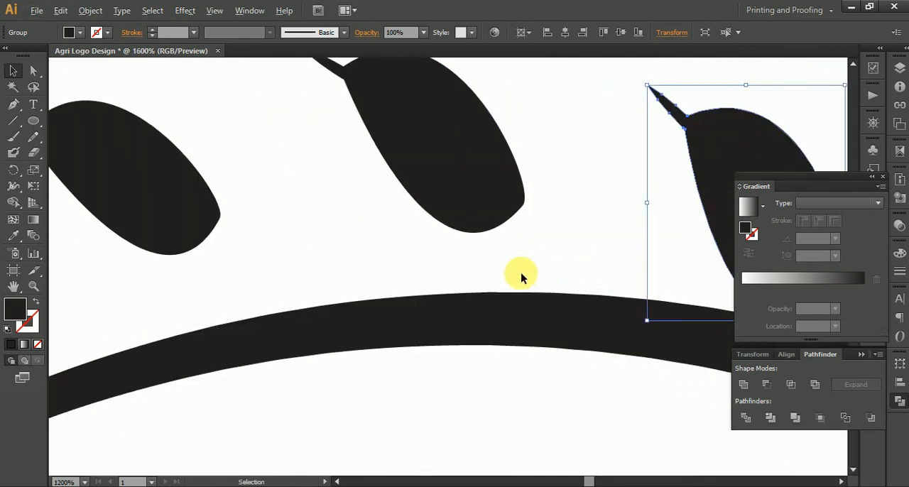
left_click_drag(428, 152, 435, 274)
scroll(434, 274, "down", 2)
Step: Move the sixth grain, just past the crest toward the thin end, down onto the arc
key("space")
left_click_drag(330, 216, 615, 147)
left_click_drag(412, 154, 457, 337)
scroll(408, 149, "up", 3)
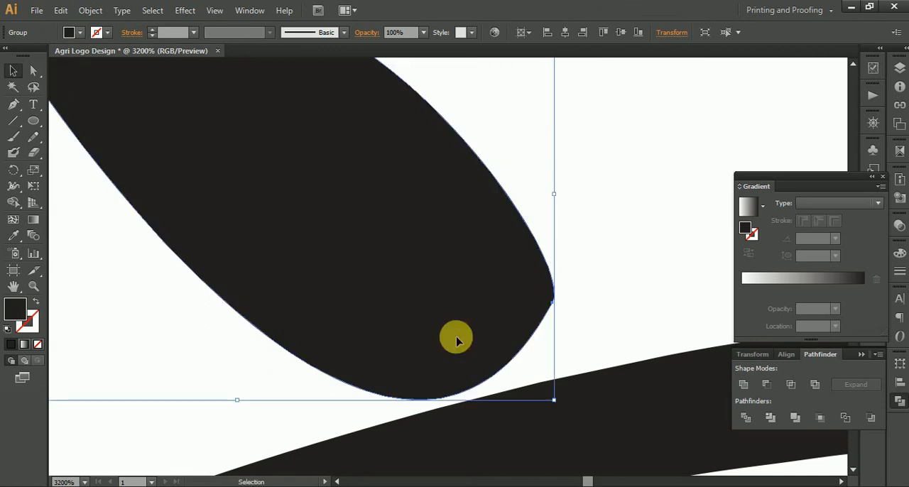
scroll(457, 337, "down", 5)
scroll(464, 241, "up", 3)
Step: Move the next smaller grains on the thinning side of the arc against its outer edge
left_click(359, 155)
left_click_drag(356, 155, 391, 240)
key("space")
left_click_drag(369, 289, 539, 133)
left_click_drag(302, 121, 326, 236)
key("space")
Step: Adjust the smaller grains farther toward the arc's thin end so they sit against its edge
left_click_drag(327, 251, 519, 44)
left_click_drag(315, 93, 245, 168)
key("space")
scroll(245, 167, "up", 4)
left_click_drag(301, 177, 405, 178)
scroll(323, 334, "down", 4)
left_click_drag(322, 335, 270, 338)
key("space")
Step: Nudge the grain back near the middle of the thinning side so its base just touches the arc
left_click_drag(492, 214, 289, 319)
scroll(292, 318, "down", 2)
scroll(293, 318, "up", 5)
left_click_drag(294, 166, 296, 172)
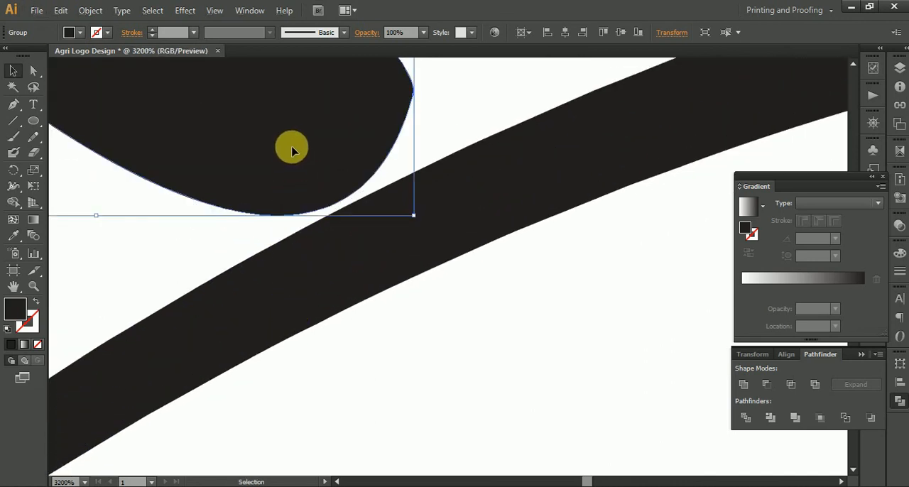
Step: Position the remaining small grains beside the thin end of the arc
scroll(287, 156, "down", 3)
left_click_drag(283, 202, 617, 98)
left_click_drag(387, 325, 478, 58)
left_click_drag(325, 83, 325, 159)
left_click_drag(269, 247, 272, 307)
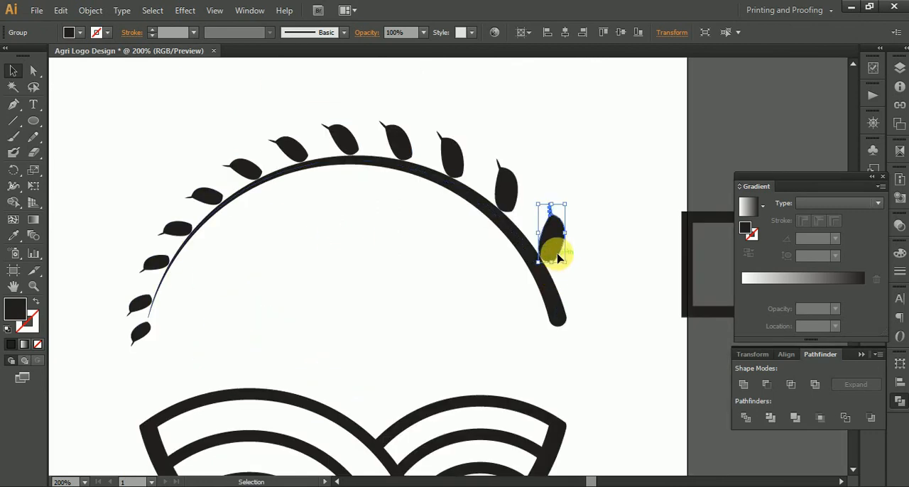
Step: Duplicate the largest grain into the space inside the arc and reflect the copy about the vertical axis
left_click_drag(559, 251, 458, 310)
right_click(468, 303)
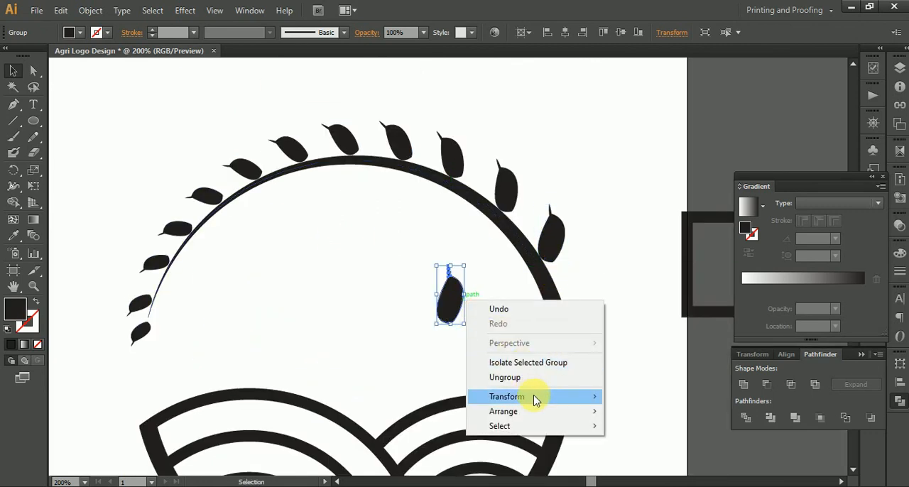
mouse_move(537, 400)
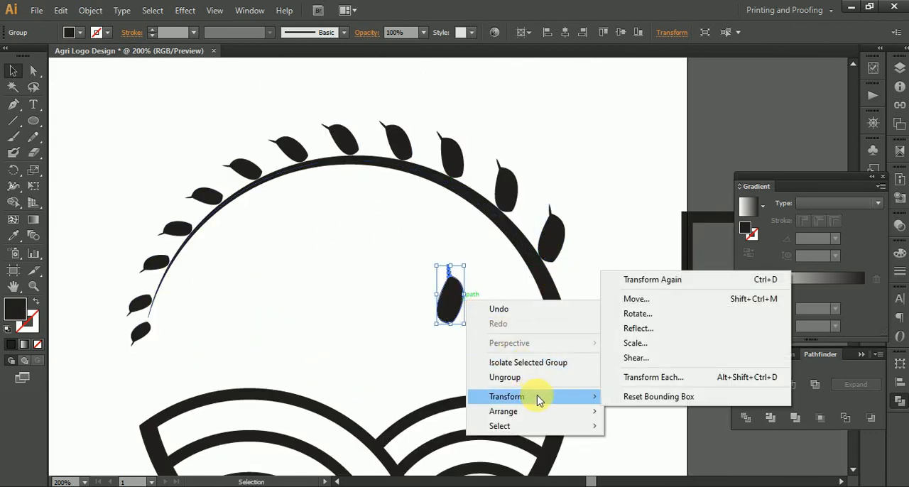
left_click(668, 331)
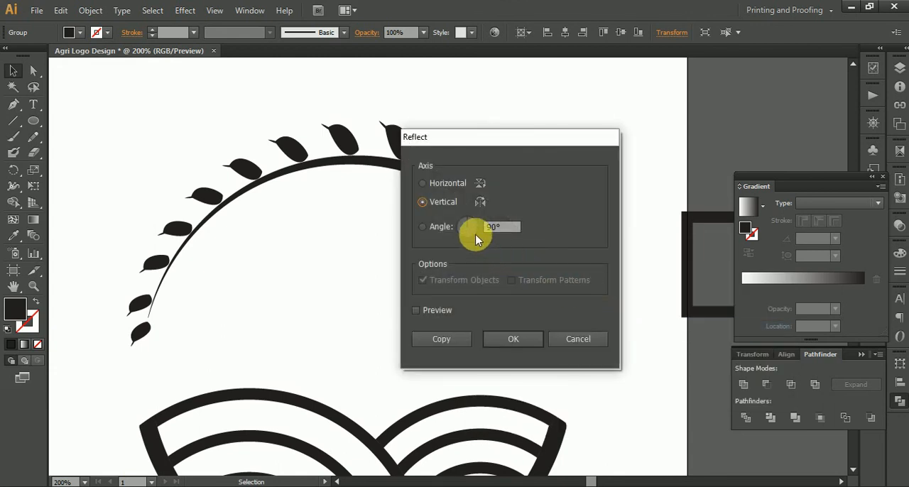
left_click(499, 332)
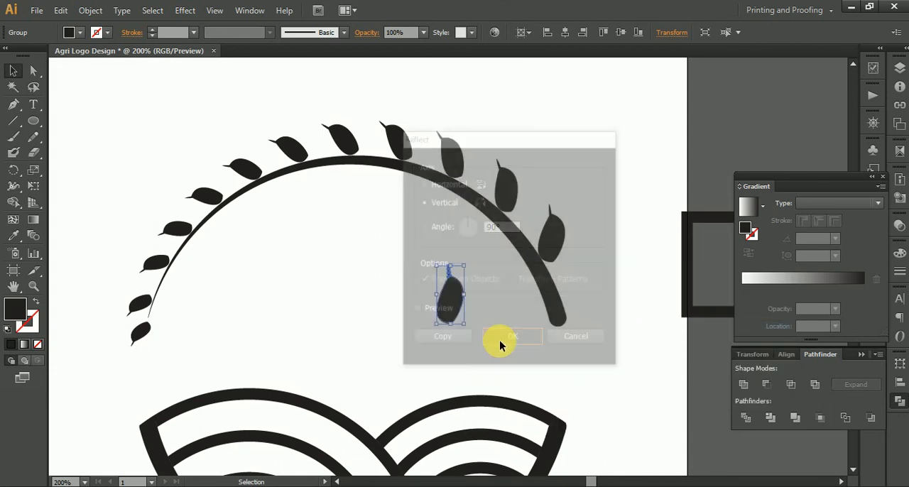
Step: Try rotating the single mirrored grain against the inner edge of the arc's thick end, and delete it
left_click_drag(476, 334, 584, 285)
scroll(478, 323, "up", 2)
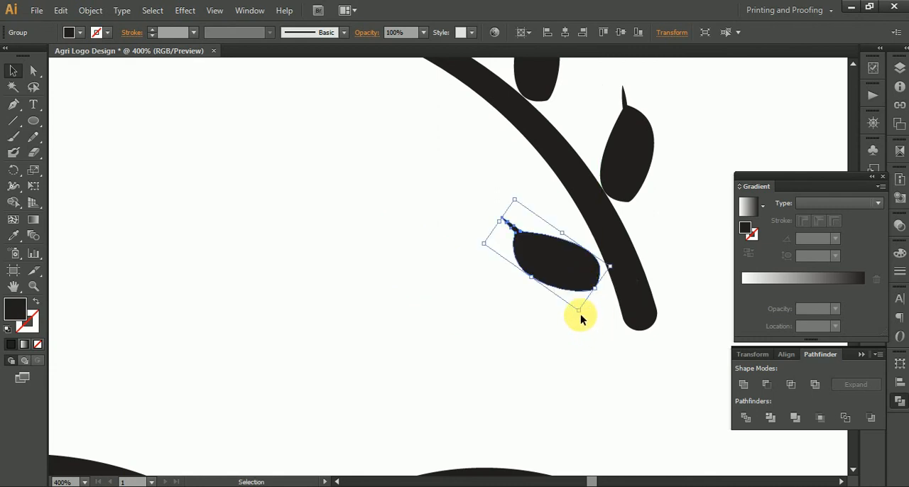
left_click_drag(582, 320, 603, 313)
mouse_move(587, 264)
left_mouse_down()
mouse_move(574, 266)
mouse_move(583, 267)
left_mouse_up()
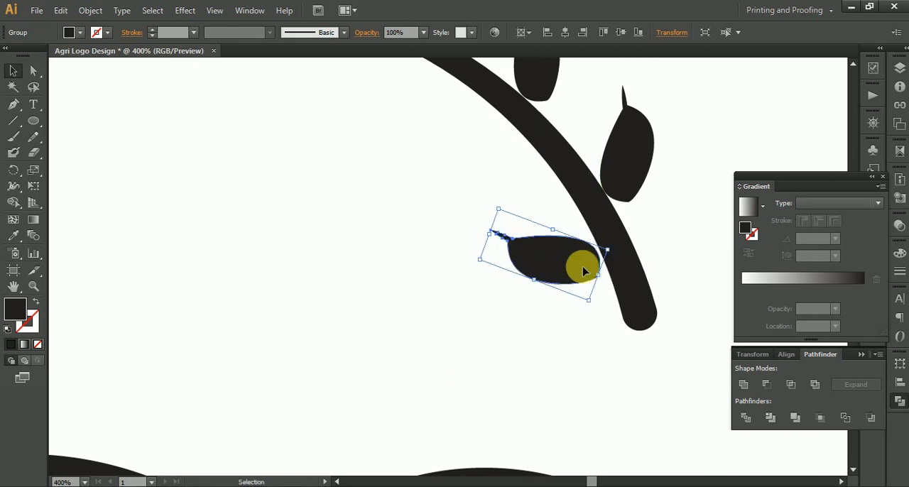
key("ctrl+minus")
key("ctrl+minus")
key("ctrl+minus")
left_click(575, 220, "shift")
left_click(534, 196, "shift")
left_click(495, 186, "shift")
left_click(454, 185, "shift")
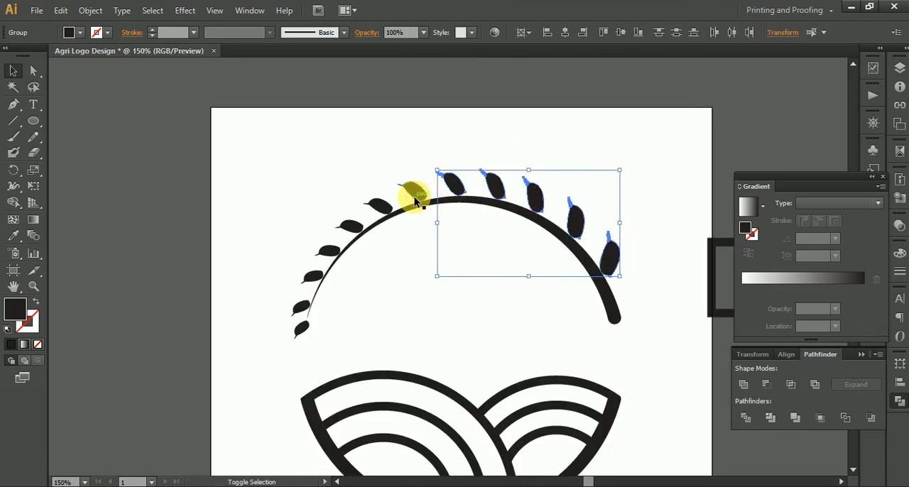
left_click(346, 233, "shift")
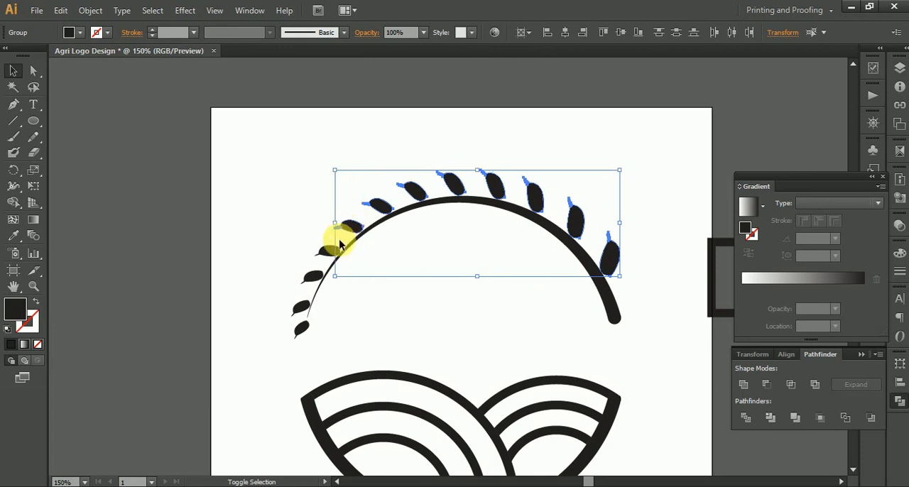
left_click(329, 251, "shift")
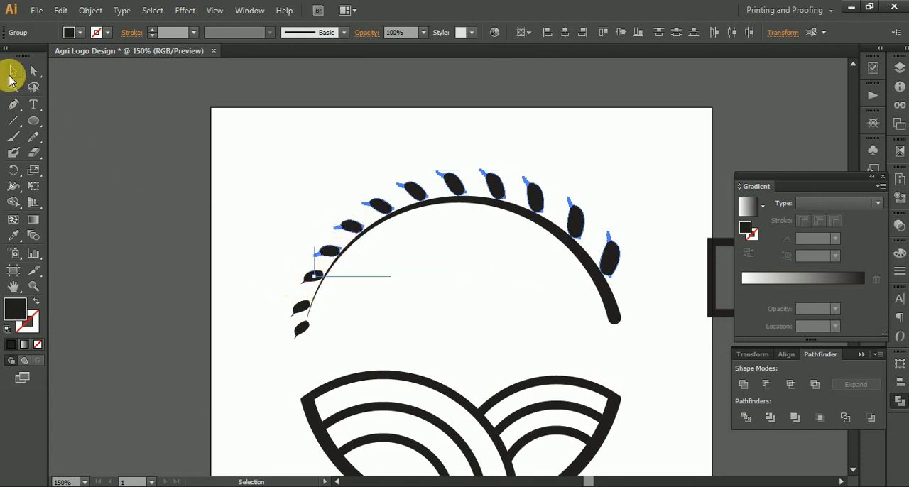
left_click(279, 277)
Step: Group all the grains along the arc except the smallest one at its thin tip
left_click(310, 278)
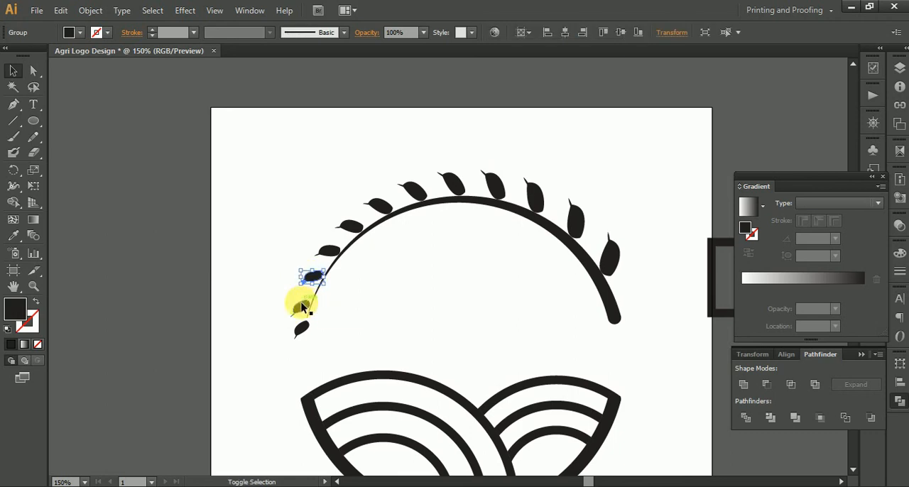
left_click(301, 306, "shift")
left_click(329, 254, "shift")
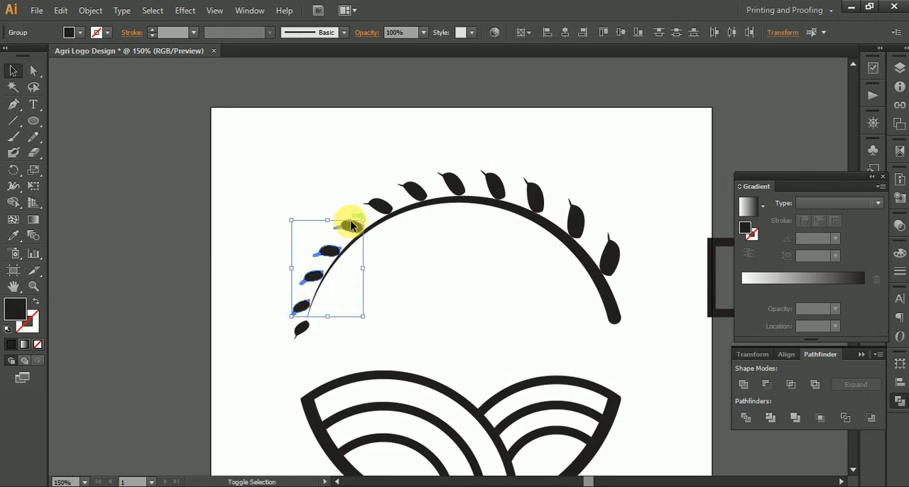
left_click(380, 208, "shift")
left_click(414, 191, "shift")
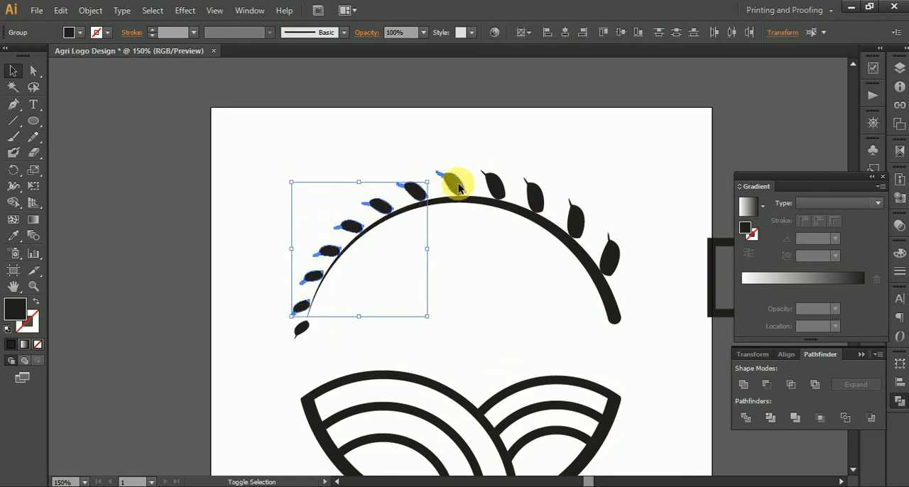
left_click(457, 184, "shift")
left_click(496, 185, "shift")
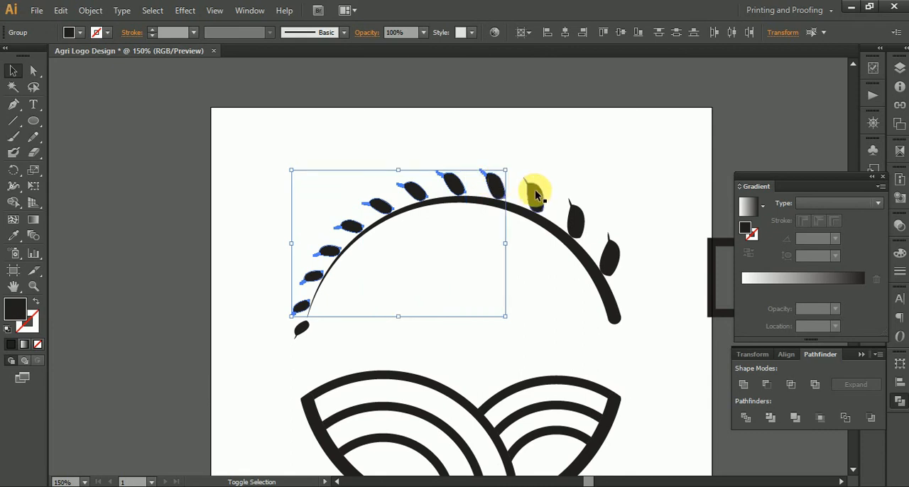
left_click(572, 227, "shift")
right_click(613, 254)
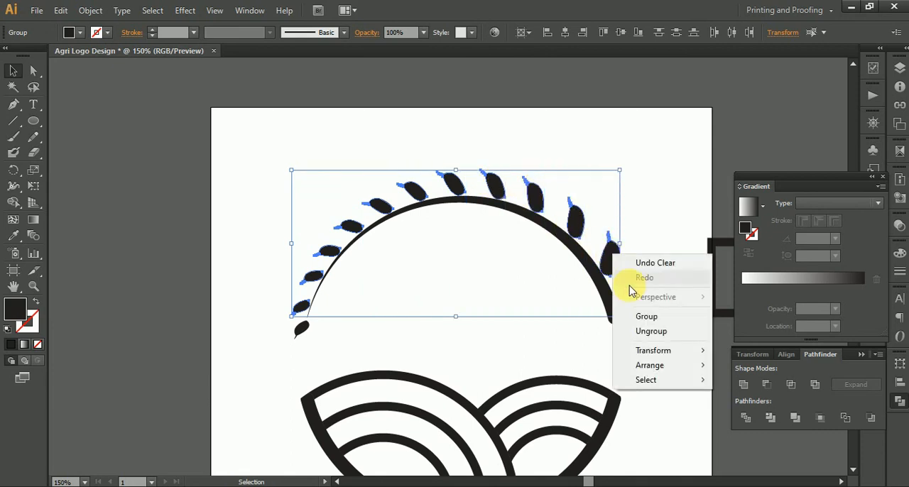
left_click(651, 318)
Step: Make a copy of the grouped grains reflected about the vertical axis, and rotate and move it into the space beneath the arc
right_click(593, 226)
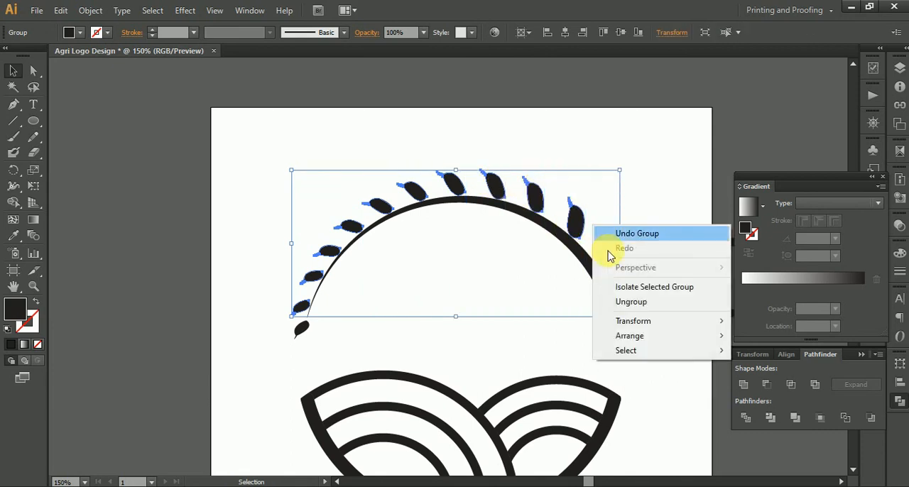
left_click(652, 321)
left_click(506, 370)
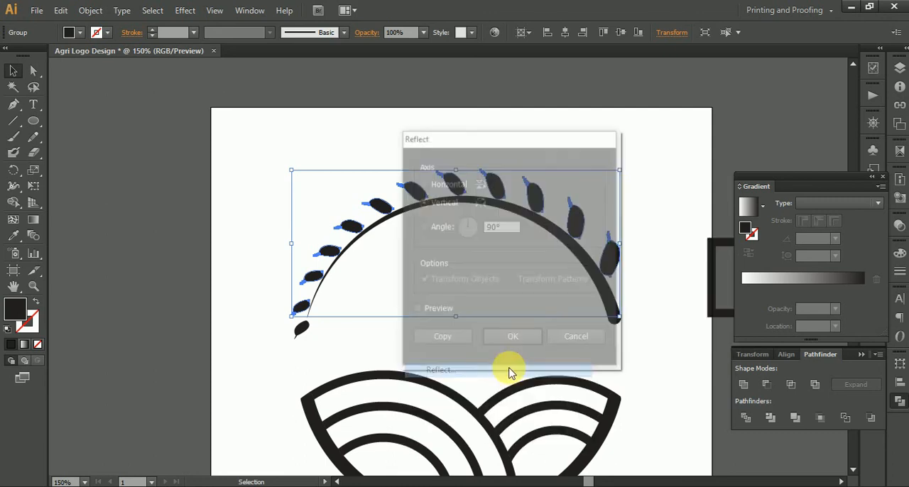
left_click(441, 339)
left_click_drag(451, 312, 490, 304)
left_click_drag(578, 270, 568, 314)
left_click_drag(617, 215, 329, 360)
left_click_drag(398, 250, 422, 256)
Step: Reflect the grain group beneath the arc about the vertical axis so its largest grains face the thick end
right_click(421, 255)
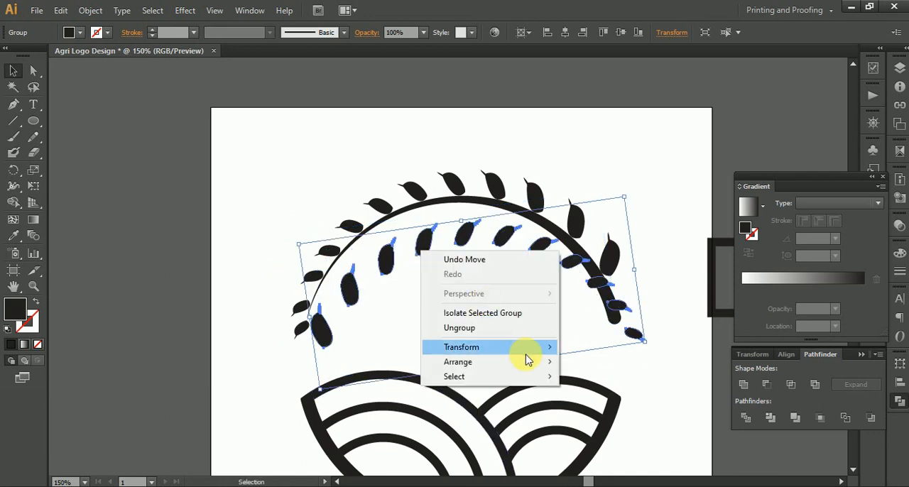
mouse_move(530, 348)
left_click(606, 397)
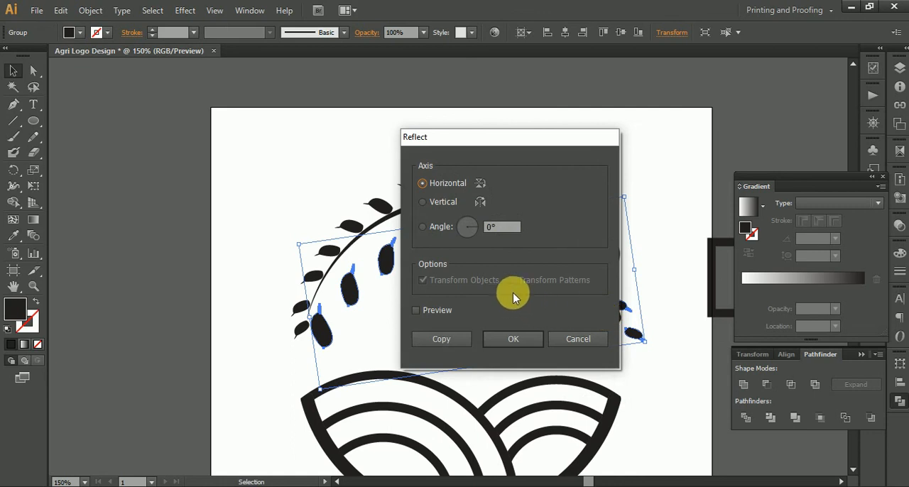
left_click(453, 206)
left_click(512, 342)
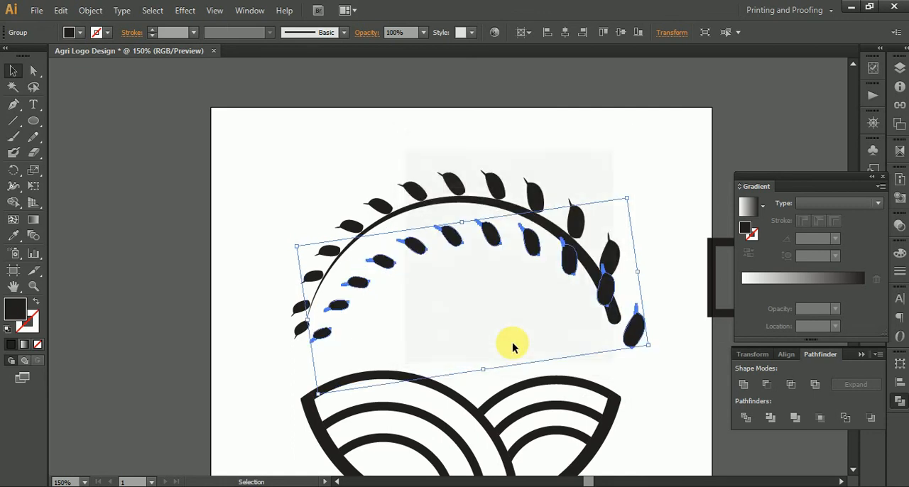
Step: Move the inner grain group down and rotate it so its largest grain lies inside the arc's thick end
left_click(650, 377)
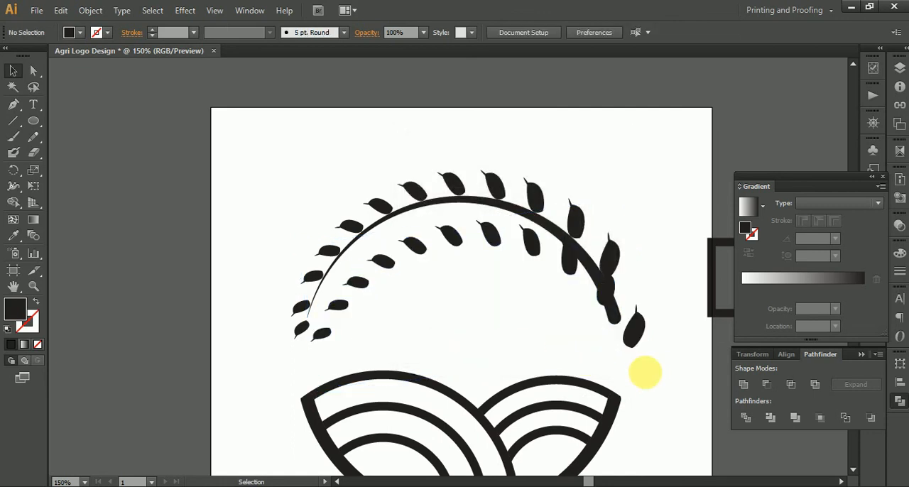
mouse_move(635, 338)
left_mouse_down()
mouse_move(603, 341)
mouse_move(640, 354)
left_mouse_up()
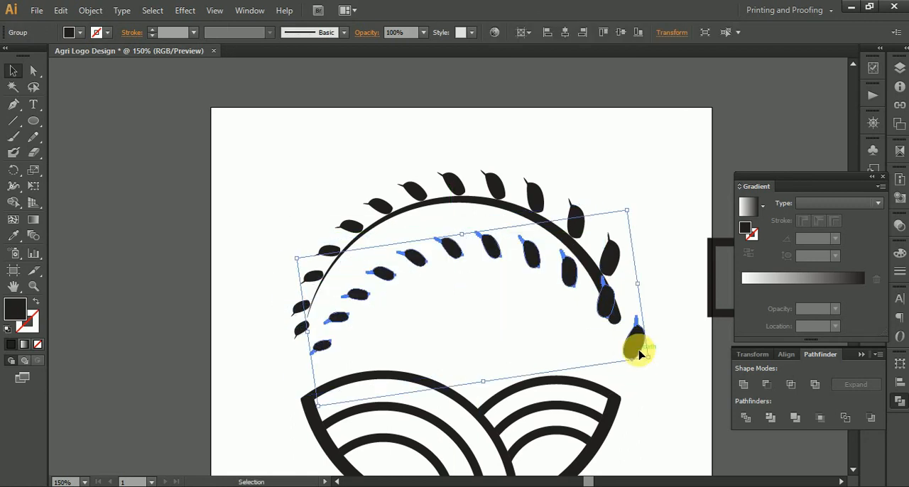
scroll(607, 348, "up", 1)
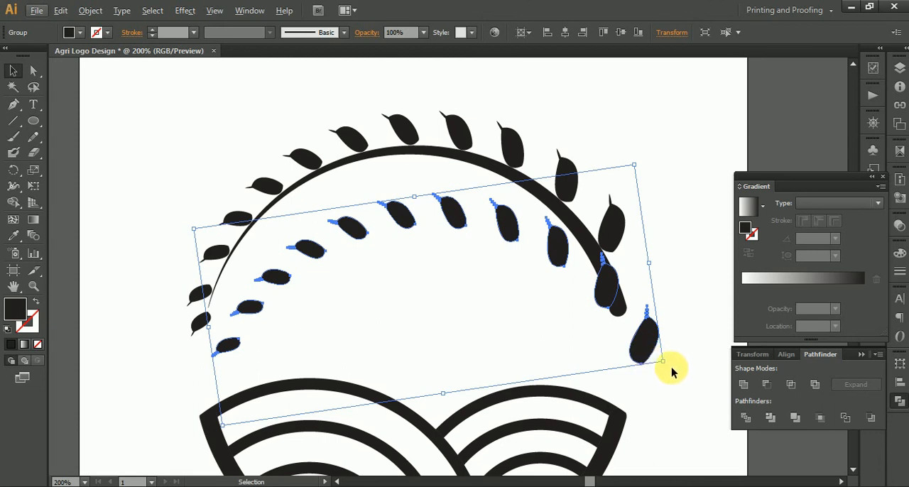
left_click_drag(673, 367, 594, 305)
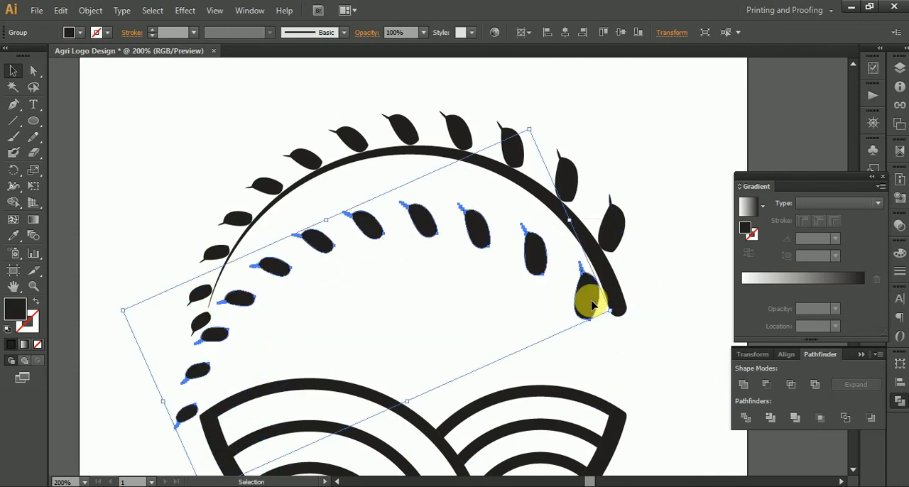
Step: Isolate the inner grain group and rotate its largest grain against the inner edge of the arc's thick end
double_click(590, 305)
left_click(587, 317)
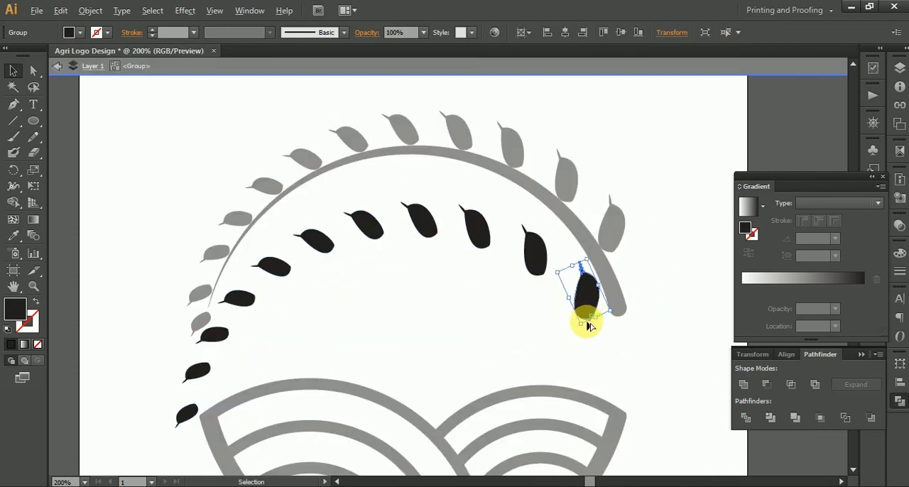
scroll(587, 320, "up", 2)
left_click_drag(641, 309, 657, 246)
left_click_drag(623, 288, 599, 294)
left_click_drag(607, 325, 609, 286)
key("space")
left_click_drag(565, 240, 550, 365)
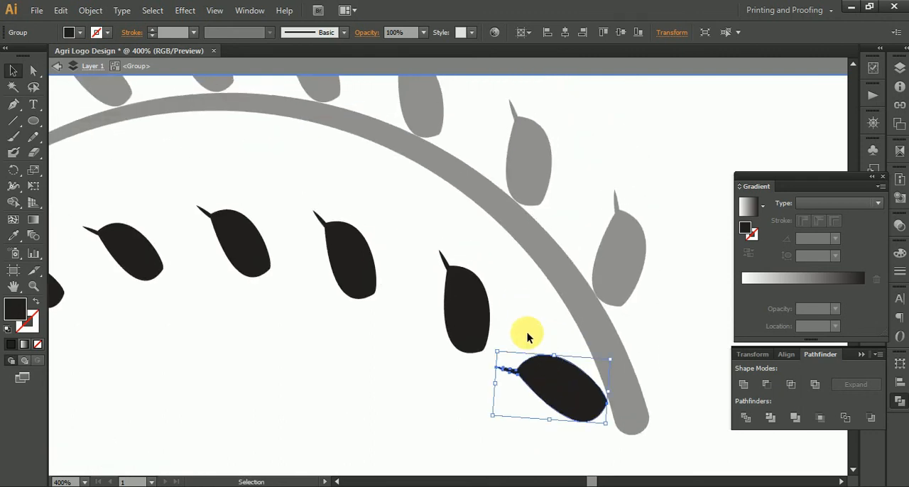
Step: Rotate the second- and third-largest inner grains and seat them against the arc's inner edge above the largest grain
left_click(481, 324)
left_click_drag(473, 319, 507, 234)
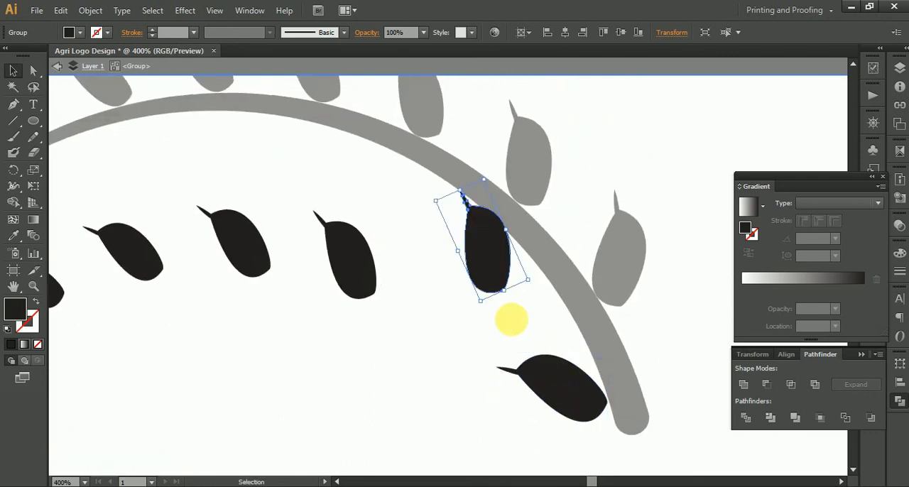
left_click_drag(539, 287, 554, 199)
left_click_drag(509, 258, 514, 332)
left_click(383, 335)
left_click_drag(413, 350, 448, 270)
left_click_drag(399, 297, 478, 271)
left_click_drag(487, 277, 470, 253)
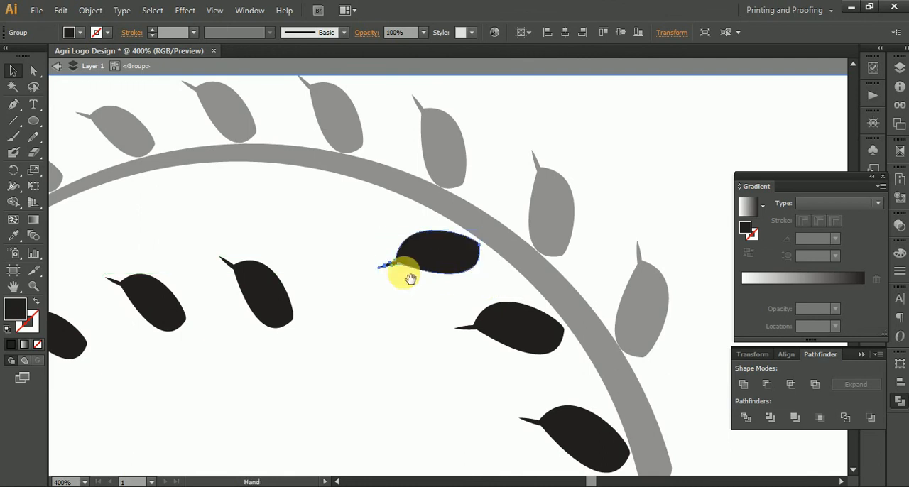
Step: Rotate the fourth-largest inner grain against the arc's inner edge and move the fifth up beside it
left_click_drag(335, 314, 424, 307)
left_click_drag(367, 301, 455, 212)
left_click_drag(338, 253, 433, 250)
left_click_drag(342, 305, 416, 200)
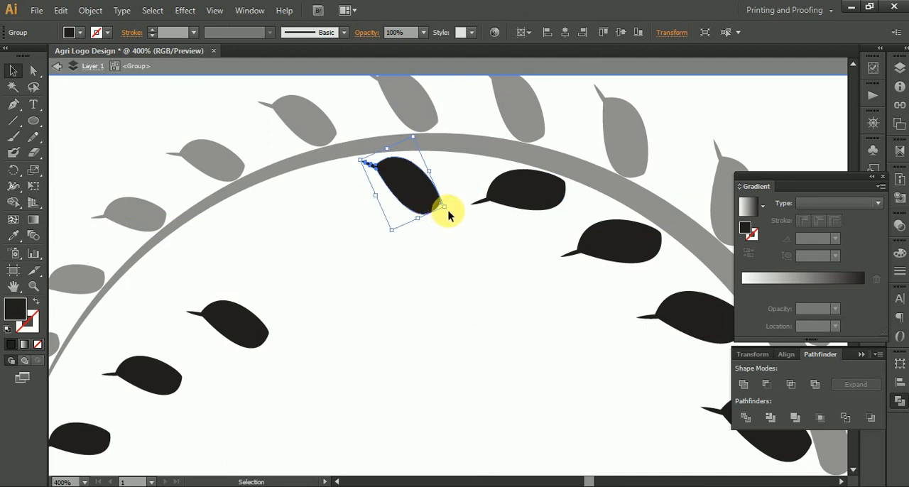
Step: Fine-tune the rotation of the fourth- and third-largest inner grains and nudge them against the arc's inner edge
left_click(514, 193)
left_click_drag(467, 211, 470, 228)
left_click_drag(525, 188, 538, 202)
left_click_drag(608, 227, 554, 228)
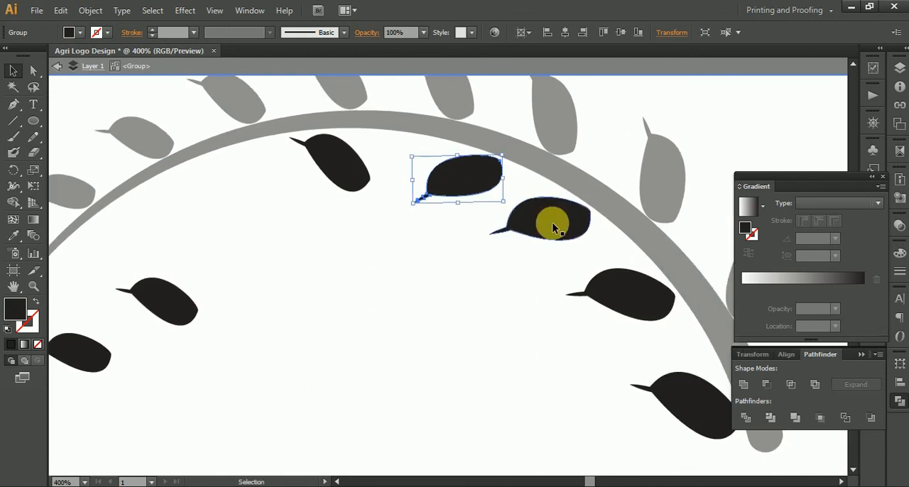
left_click(554, 227)
left_click_drag(491, 249, 495, 255)
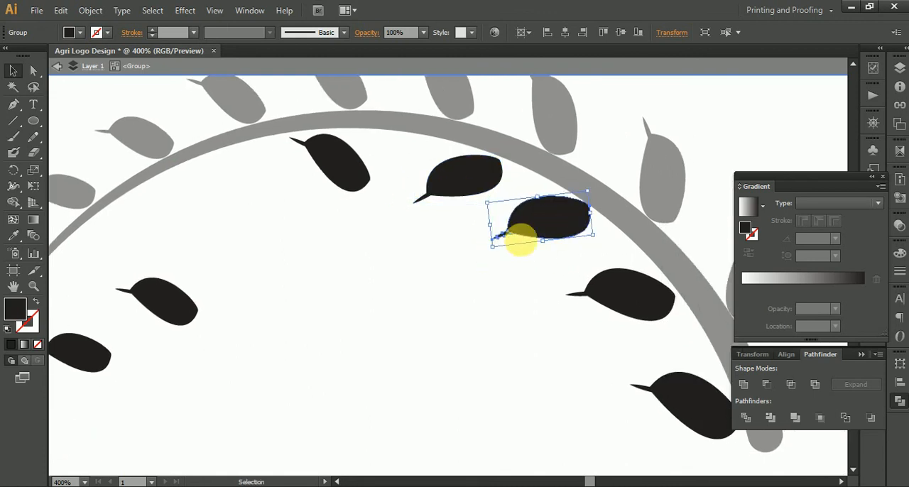
left_click_drag(565, 212, 564, 217)
scroll(583, 198, "up", 3)
left_click_drag(595, 266, 599, 262)
Step: Rotate the fifth-largest inner grain to point down and away from the arc, and seat it below the arc's crown
left_click_drag(453, 223, 311, 122)
left_click_drag(452, 243, 218, 108)
scroll(304, 237, "down", 1)
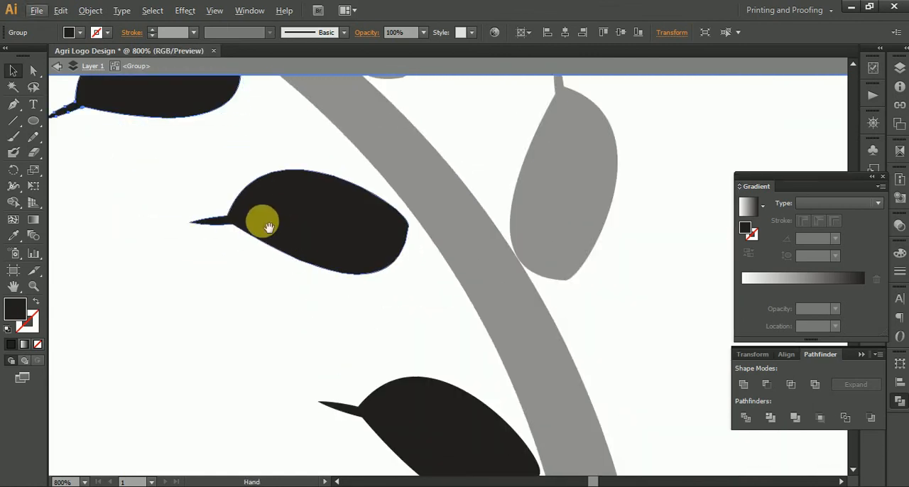
left_click_drag(262, 222, 644, 318)
scroll(489, 315, "down", 2)
left_click_drag(404, 267, 595, 333)
left_click(507, 260)
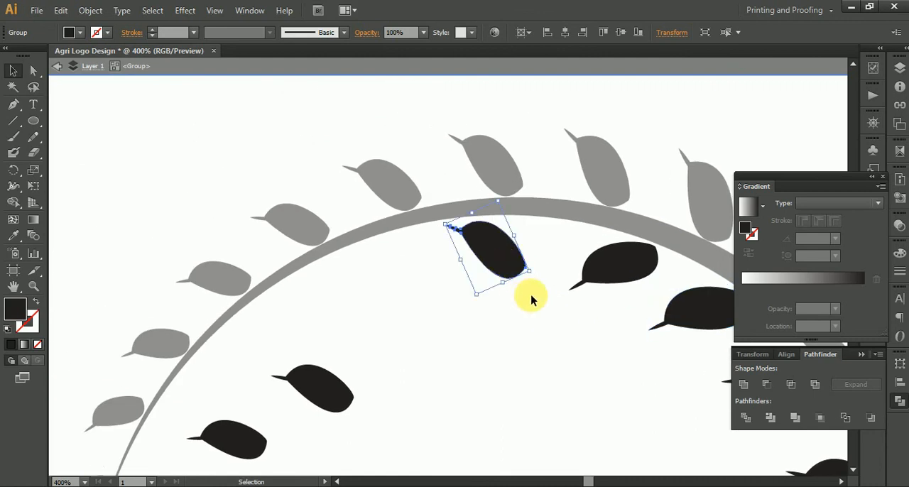
left_click_drag(541, 282, 544, 220)
left_click_drag(493, 237, 582, 233)
scroll(536, 242, "up", 3)
scroll(483, 280, "down", 3)
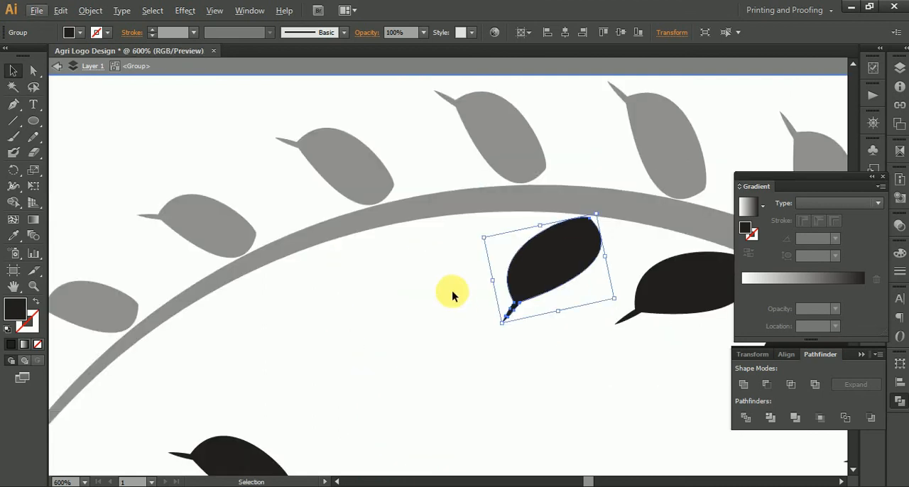
Step: Move the sixth-largest inner grain up beside the fifth and rotate it to rest against the arc's inner edge
left_click_drag(356, 393, 532, 209)
left_click_drag(399, 350, 426, 295)
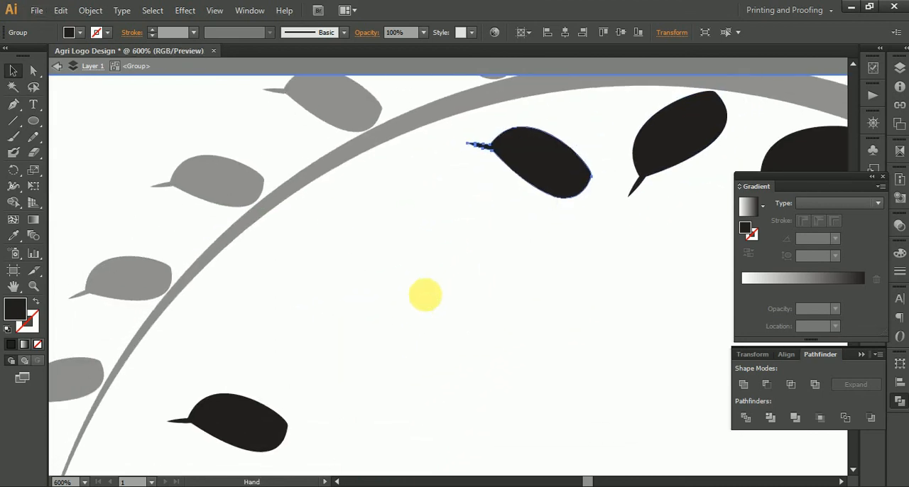
left_click_drag(552, 167, 431, 315)
left_click_drag(481, 333, 474, 242)
left_click_drag(441, 294, 442, 286)
left_click_drag(416, 315, 386, 400)
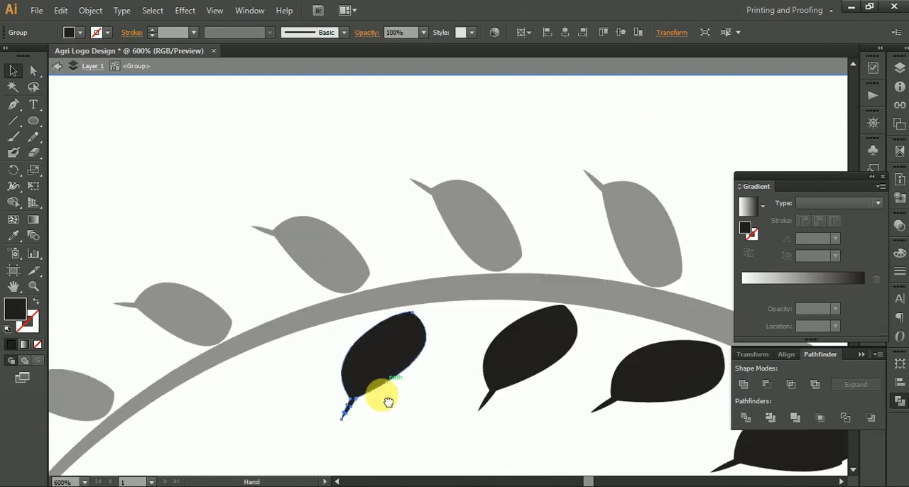
scroll(419, 355, "up", 2)
Step: Move the seventh-largest inner grain up to the arc, rotate it and nudge it against the inner edge
left_click_drag(395, 357, 492, 223)
scroll(377, 359, "down", 5)
scroll(493, 223, "up", 4)
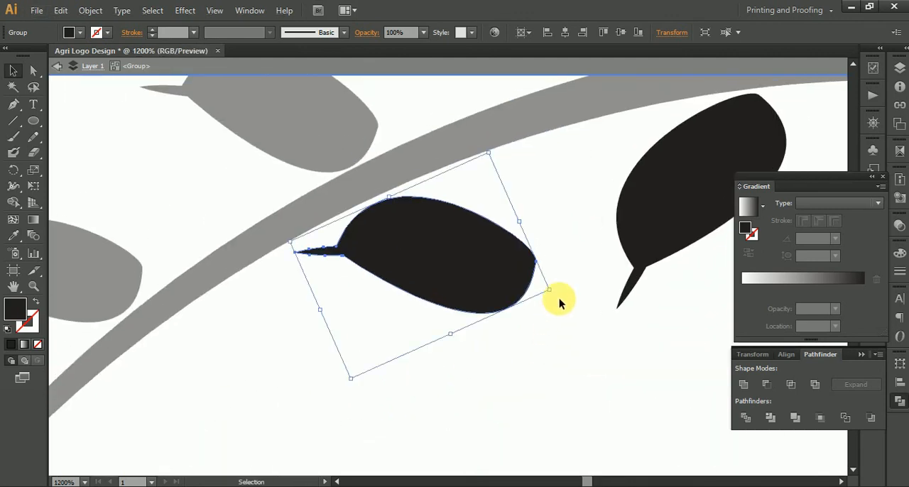
left_click_drag(559, 298, 512, 160)
left_click_drag(440, 195, 450, 224)
left_click_drag(498, 240, 506, 218)
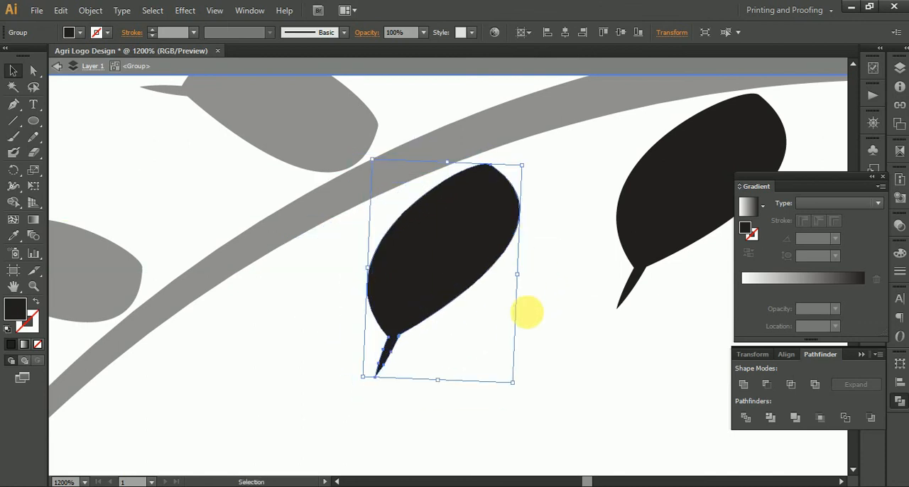
scroll(483, 355, "down", 4)
scroll(589, 149, "up", 4)
left_click_drag(530, 208, 537, 196)
Step: Place the eighth-largest inner grain along the arc's inner edge, rotated so its stem points downward
scroll(497, 299, "down", 5)
left_click_drag(425, 368, 487, 248)
scroll(488, 248, "up", 3)
left_click_drag(465, 363, 530, 248)
scroll(518, 219, "up", 4)
scroll(533, 270, "down", 4)
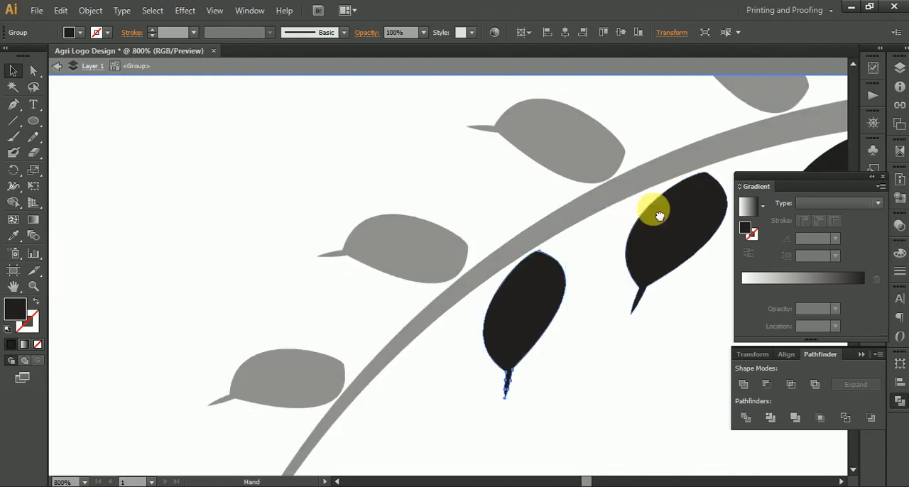
scroll(622, 227, "down", 3)
Step: Move the ninth-largest inner grain up to the thinning part of the arc and rotate it against the inner edge
scroll(583, 239, "down", 2)
left_click_drag(398, 387, 499, 188)
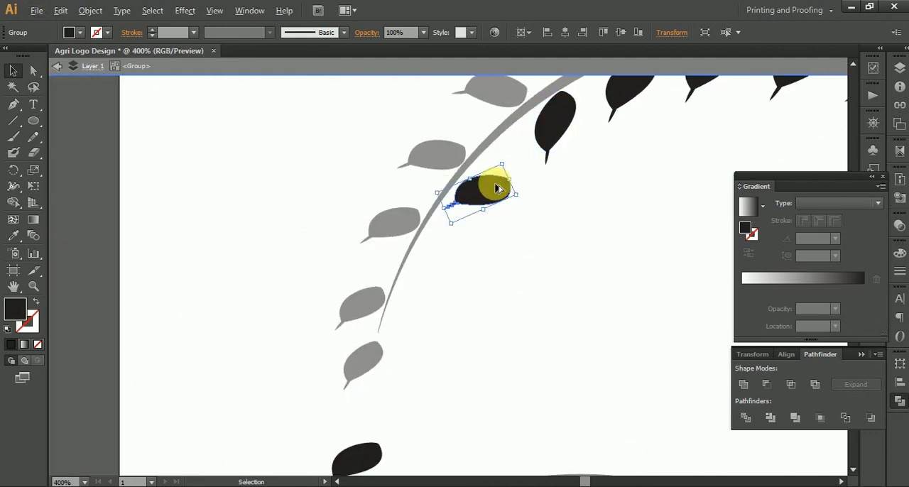
scroll(499, 189, "up", 4)
scroll(525, 284, "up", 2)
left_click_drag(581, 385, 526, 213)
left_click_drag(426, 288, 496, 224)
Step: Bring the last two small inner grains closer to the arc, and rotate and seat the larger one against it
scroll(498, 266, "down", 4)
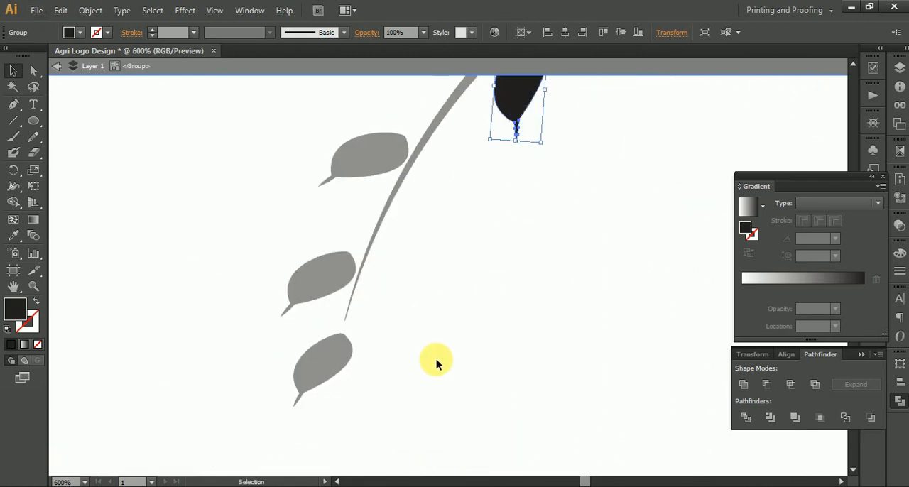
scroll(436, 363, "down", 3)
scroll(439, 366, "down", 1)
left_click_drag(414, 384, 439, 341)
left_click_drag(413, 404, 430, 366)
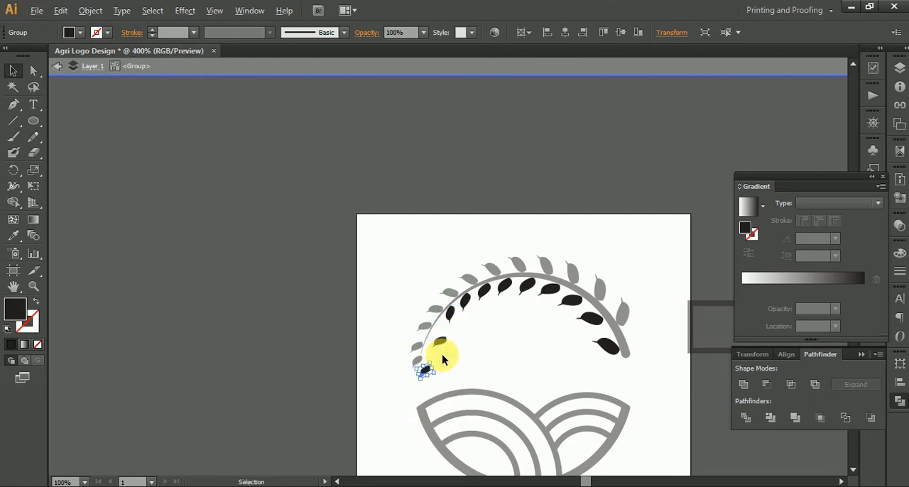
scroll(435, 383, "up", 5)
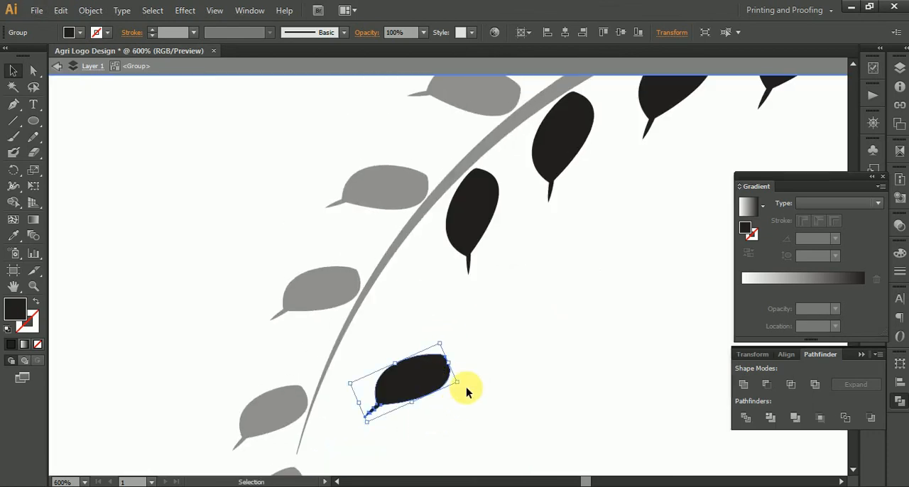
left_click_drag(470, 388, 463, 280)
left_click_drag(400, 365, 400, 290)
Step: Move the smallest inner grain to the arc's thin tip, rotate it to follow the curve and nudge it against the edge
left_click_drag(373, 459, 400, 294)
left_click_drag(362, 389, 392, 260)
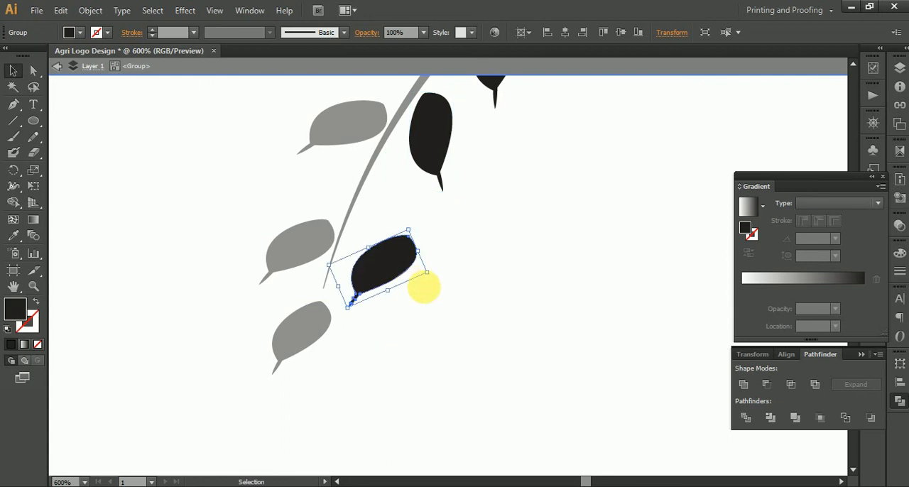
left_click_drag(437, 277, 412, 203)
left_click_drag(372, 245, 381, 213)
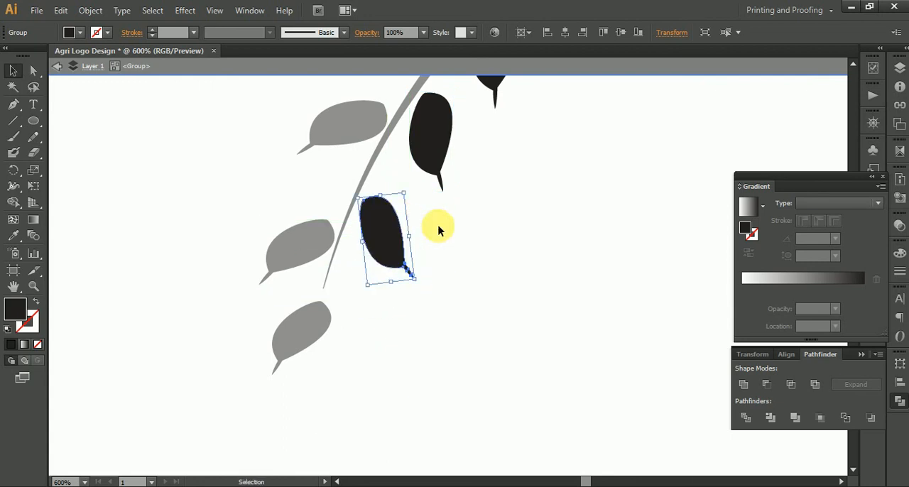
left_click_drag(422, 279, 416, 294)
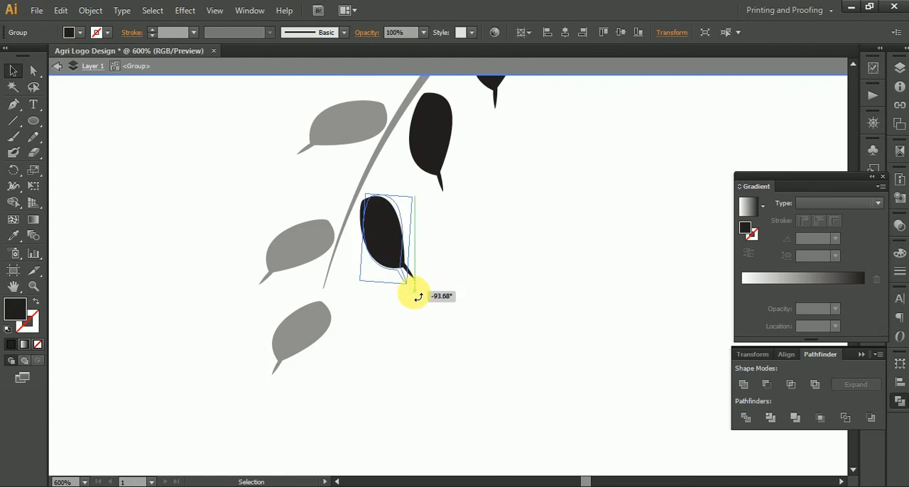
scroll(355, 197, "up", 4)
left_click_drag(401, 231, 365, 225)
Step: Nudge a small inner grain near the arc's thin end slightly closer to the inner edge
left_click_drag(561, 99, 442, 313)
left_click_drag(514, 123, 417, 328)
left_click_drag(443, 232, 436, 232)
scroll(426, 284, "up", 3)
scroll(430, 384, "down", 3)
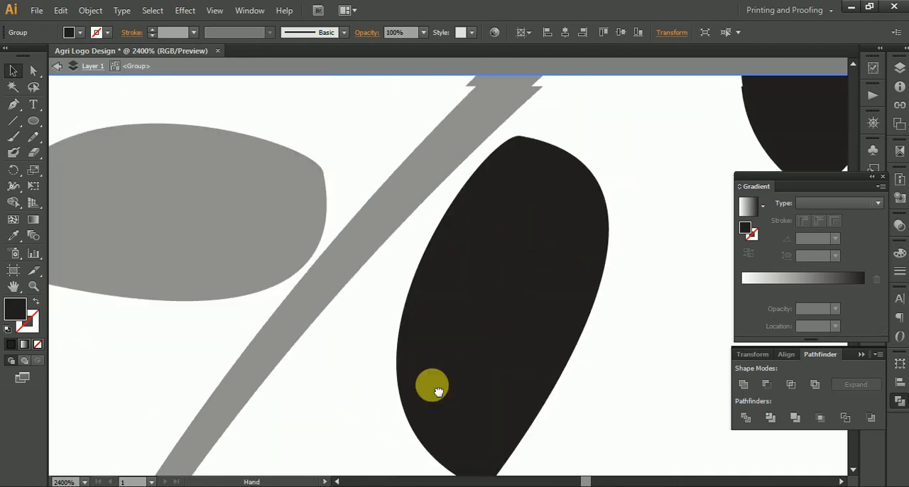
scroll(490, 329, "up", 2)
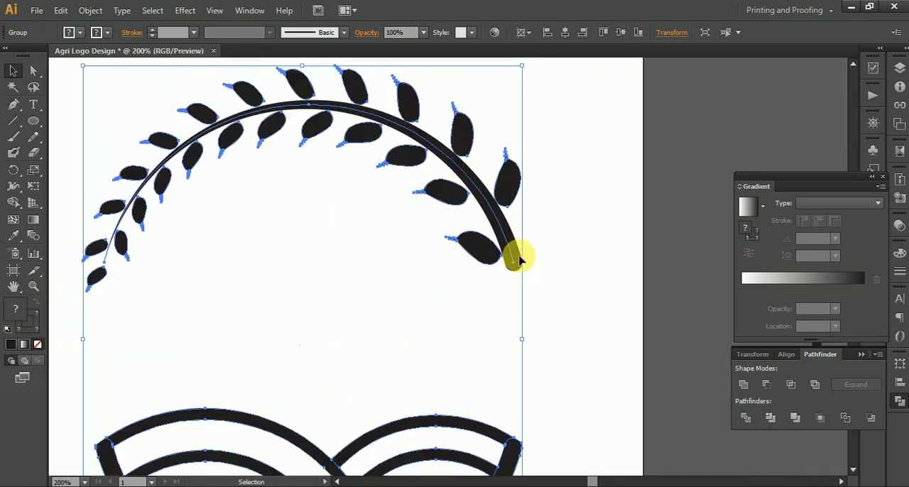
Step: Leave group isolation, select the whole artwork, ungroup it and clear the selection
scroll(534, 219, "down", 3)
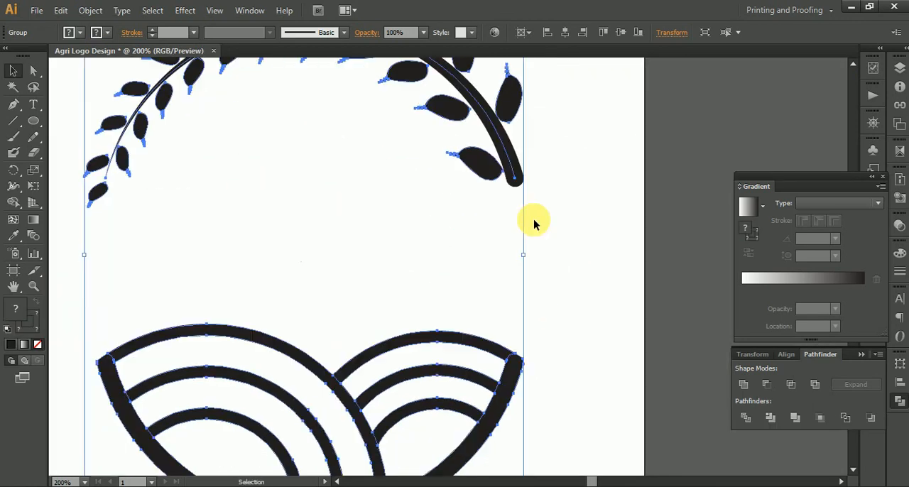
scroll(533, 223, "down", 1)
right_click(517, 184)
left_click(552, 258)
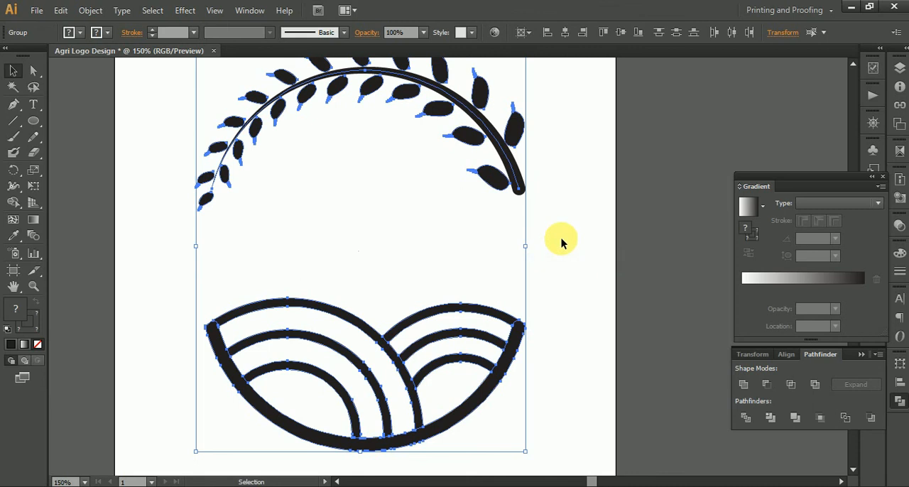
left_click(561, 240)
Step: Move the arc with all its grains down closer to the field shape, leaving a gap between them
left_click_drag(513, 187, 533, 301)
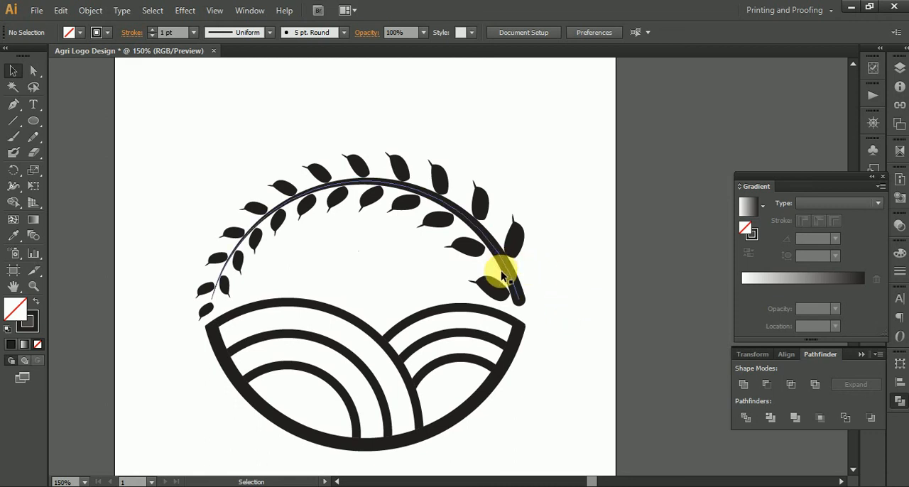
left_click_drag(508, 276, 508, 222)
left_click(554, 295)
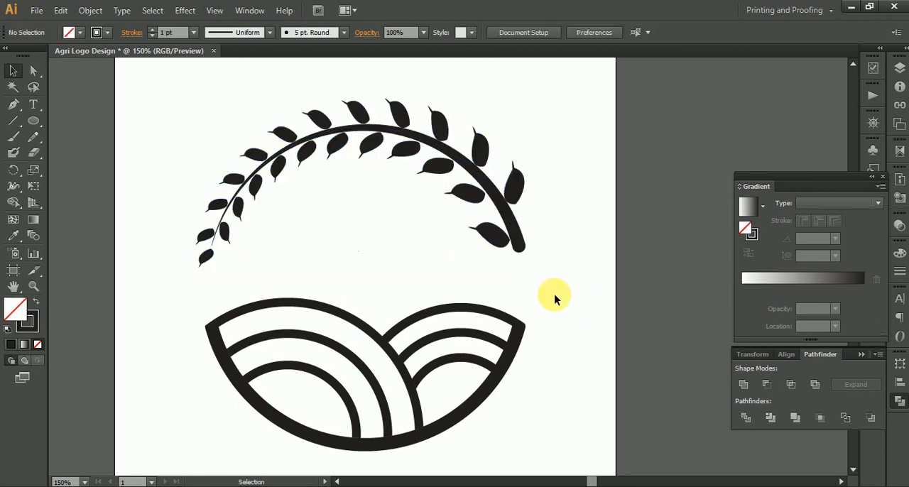
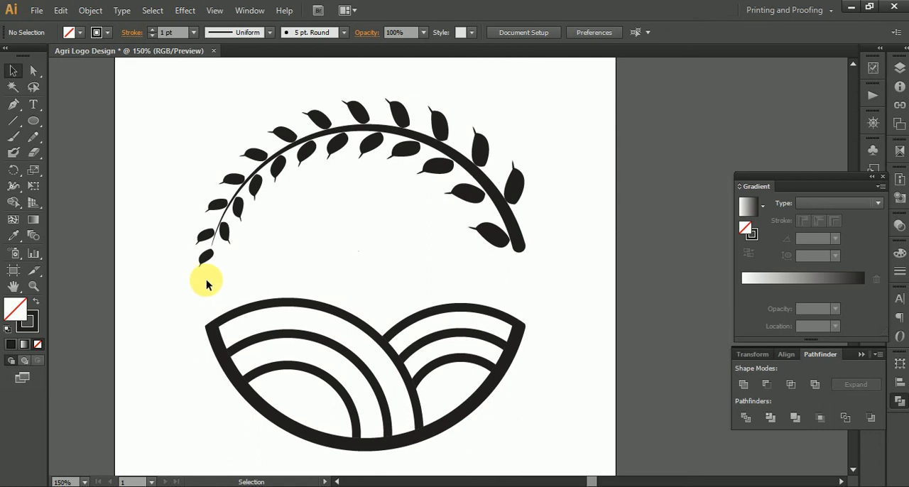
Step: Fill the field shape with the pale yellow colour ffe38a and clear the selection
left_click(239, 309)
double_click(19, 320)
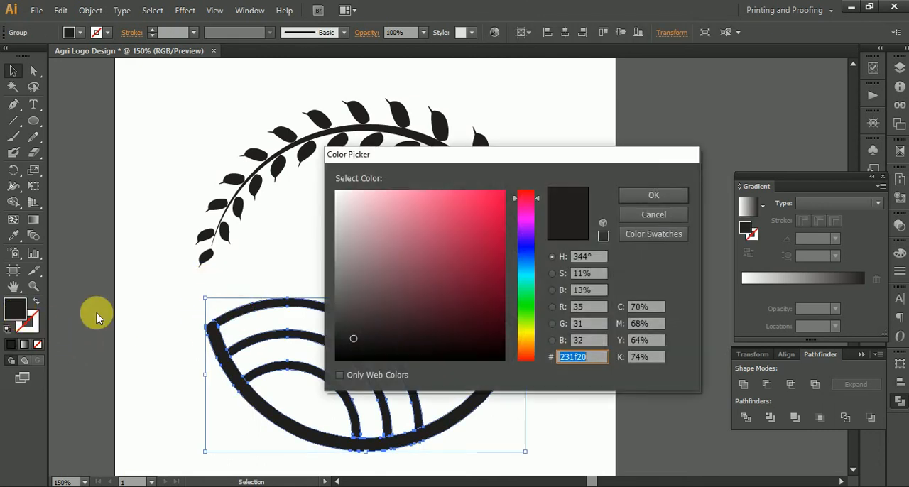
left_click(527, 339)
left_click_drag(398, 199, 385, 184)
left_click(635, 196)
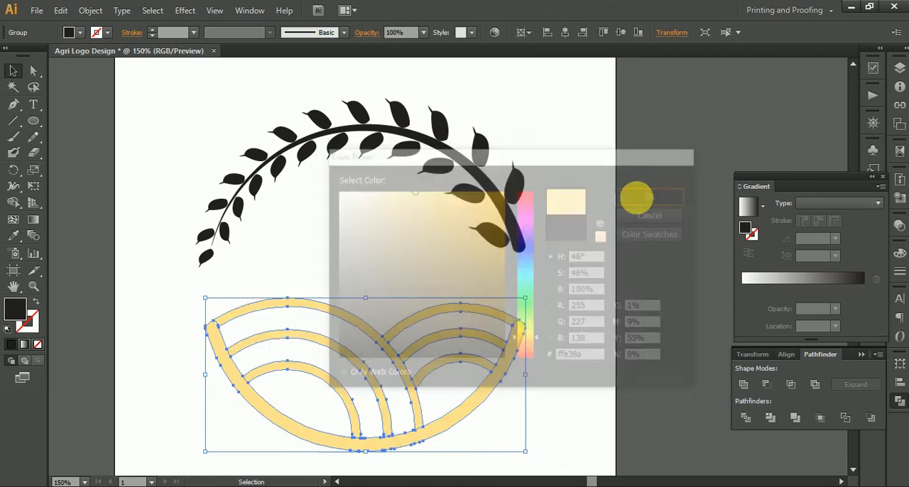
left_click(568, 326)
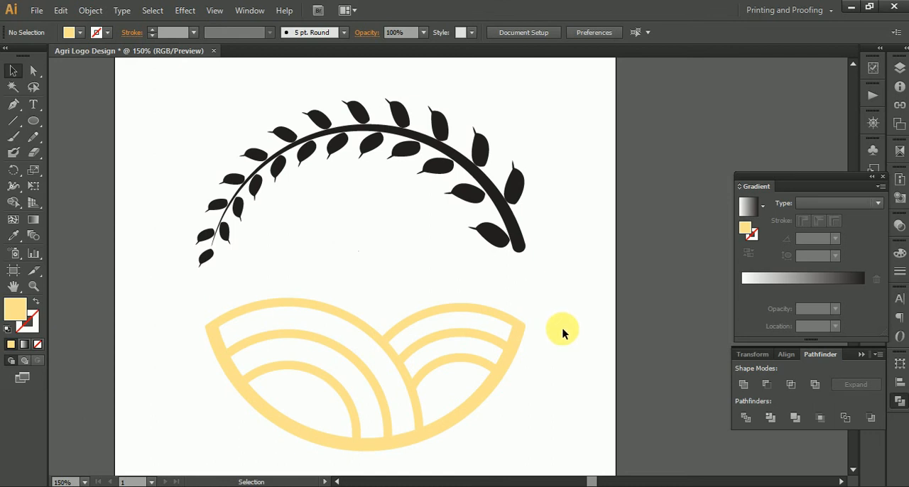
Step: Expand the appearance of the grain arc and recolour it with the field shape's yellow using the Eyedropper
left_click(510, 239)
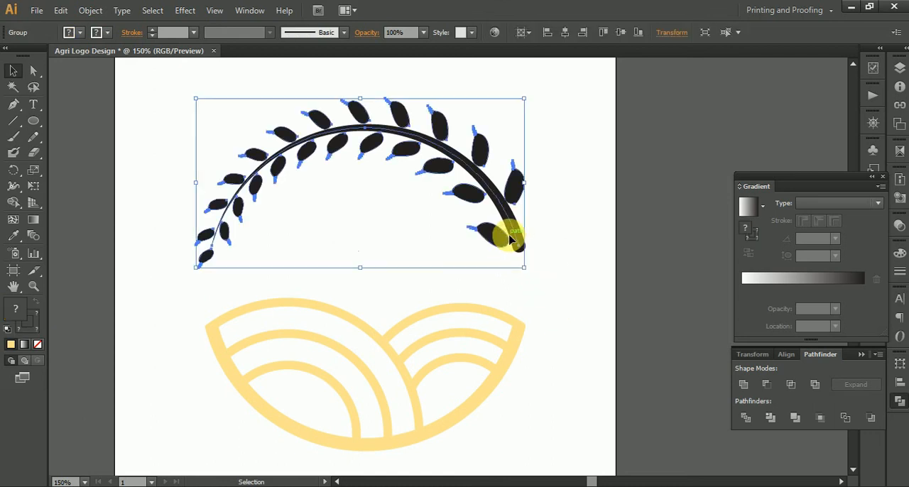
left_click(90, 10)
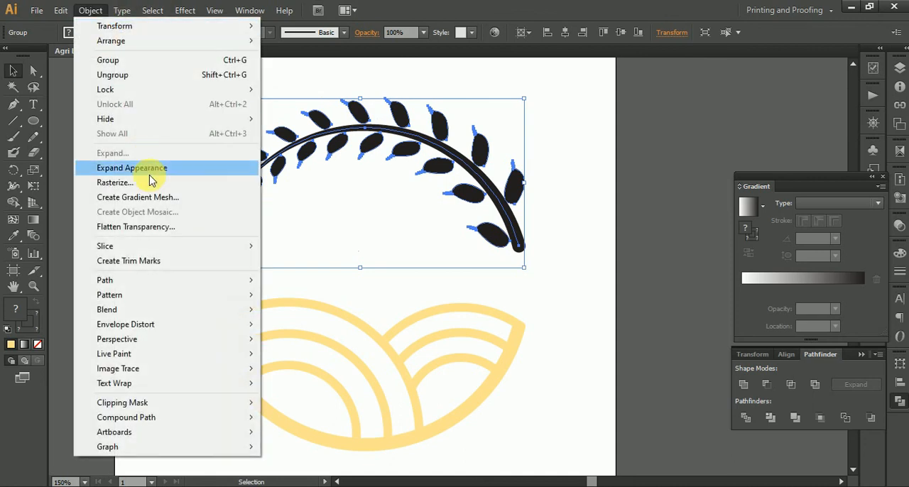
left_click(150, 168)
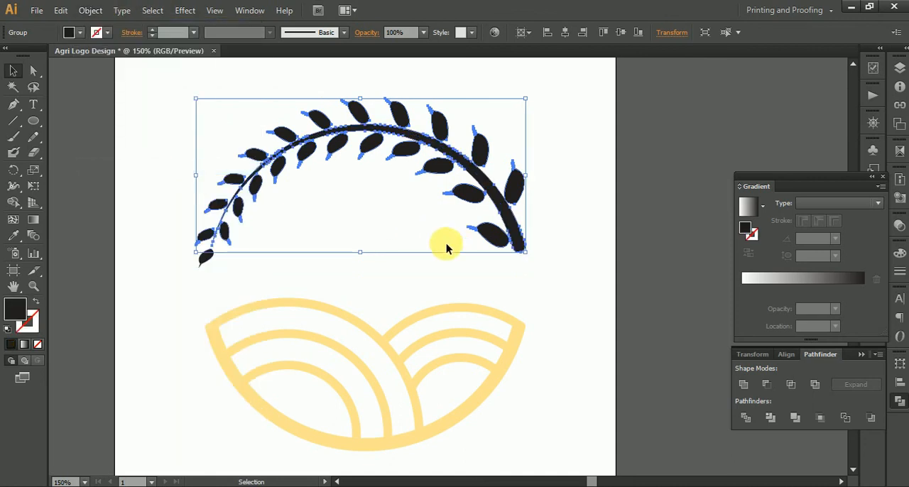
left_click(12, 236)
left_click(230, 315)
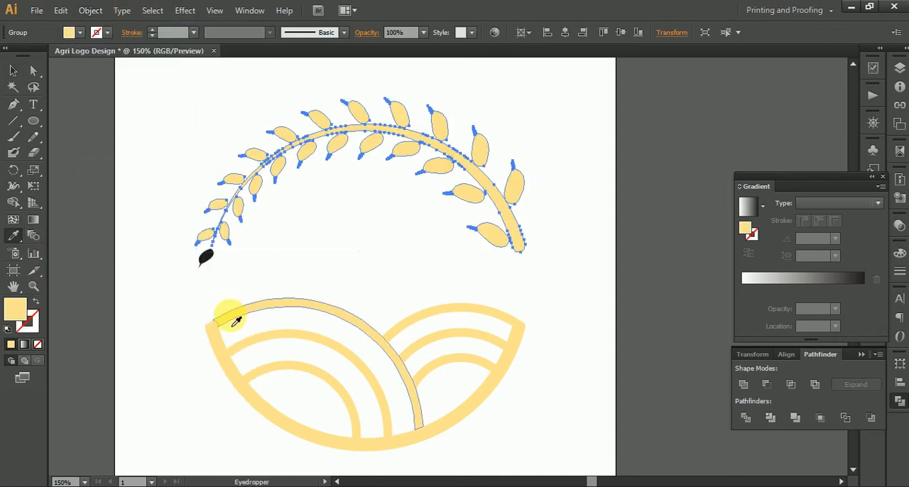
Step: Recolour the remaining black grain at the arc's thin tip with the field's yellow and clear the selection
left_click(33, 69)
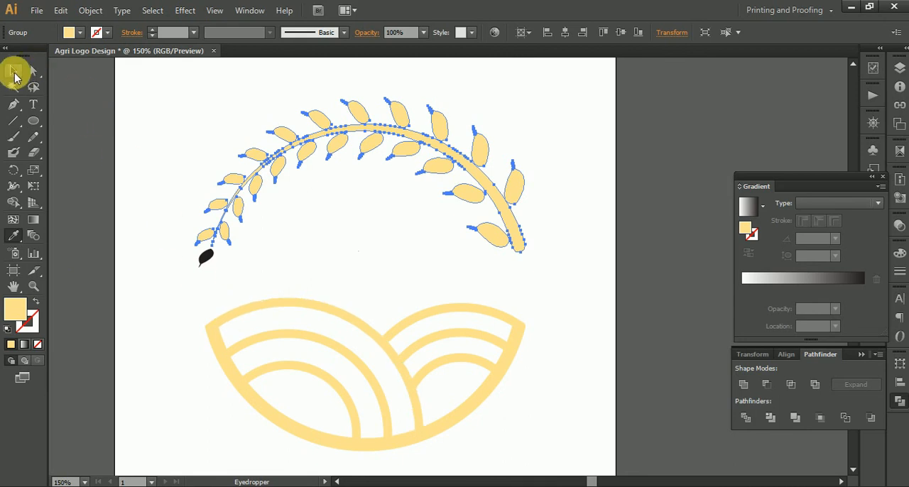
left_click(14, 72)
left_click_drag(118, 122, 271, 283)
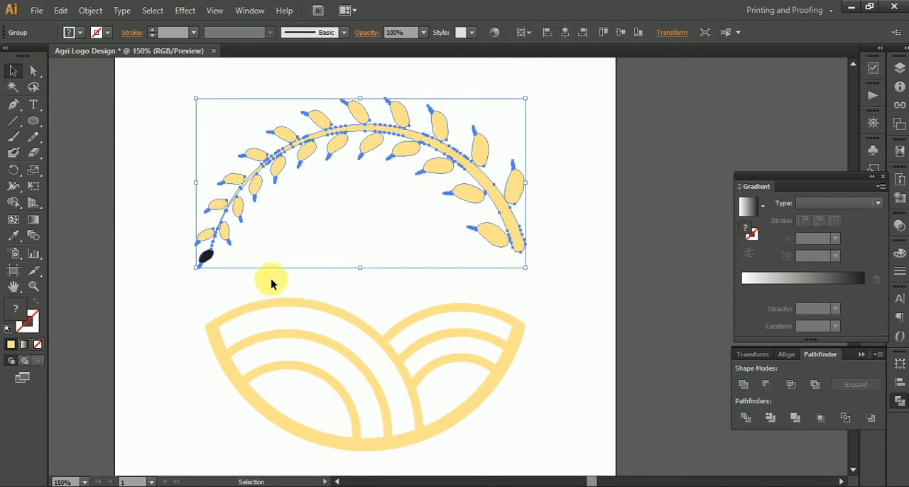
left_click(13, 236)
left_click(223, 320)
left_click(13, 71)
left_click(169, 108)
left_click_drag(147, 103, 559, 281)
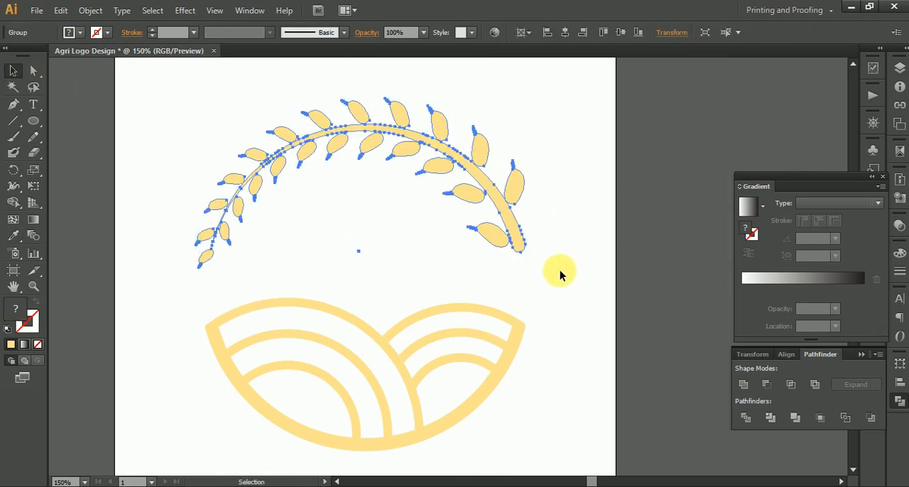
left_click(559, 274)
Step: Draw an open wavy Pen path across the gap between arc and field, raising its last anchor to about X 439, Y 269 px
scroll(208, 271, "down", 1)
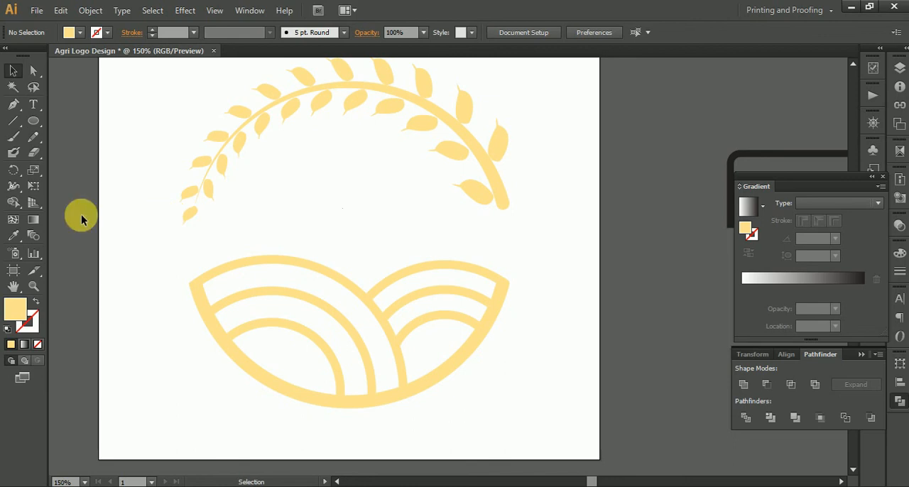
left_click(14, 107)
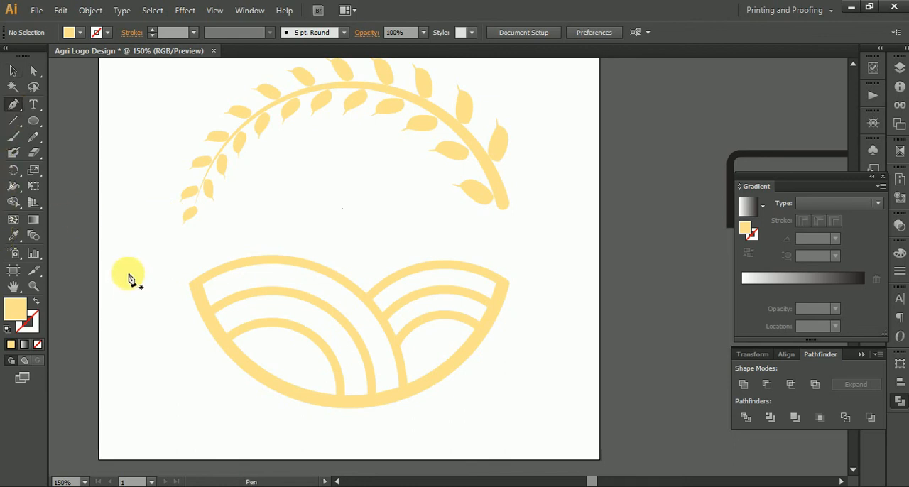
left_click(116, 285)
left_click_drag(284, 193, 365, 186)
key("ctrl+z")
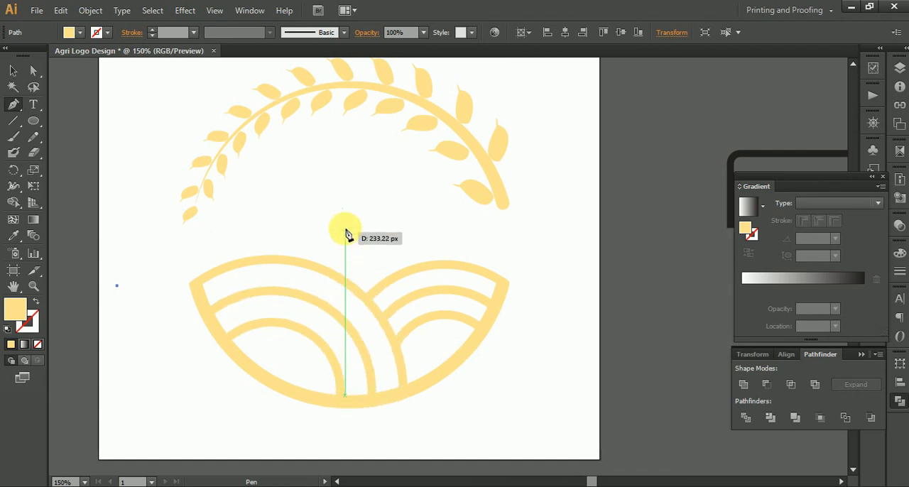
left_click_drag(346, 170, 431, 162)
left_click_drag(520, 263, 613, 298)
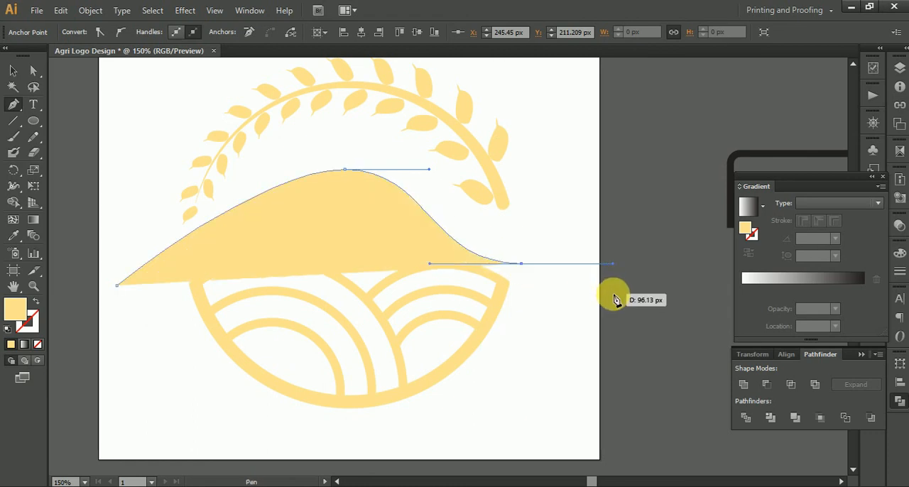
left_click(33, 71)
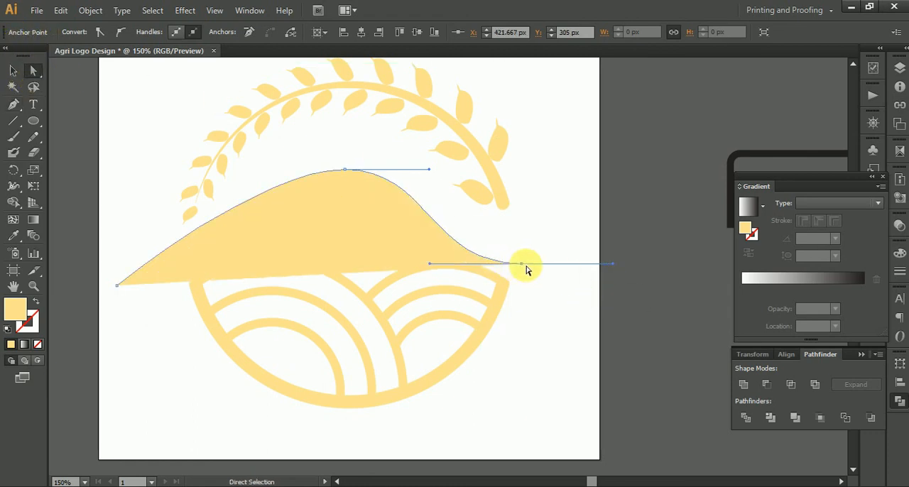
left_click_drag(520, 264, 538, 228)
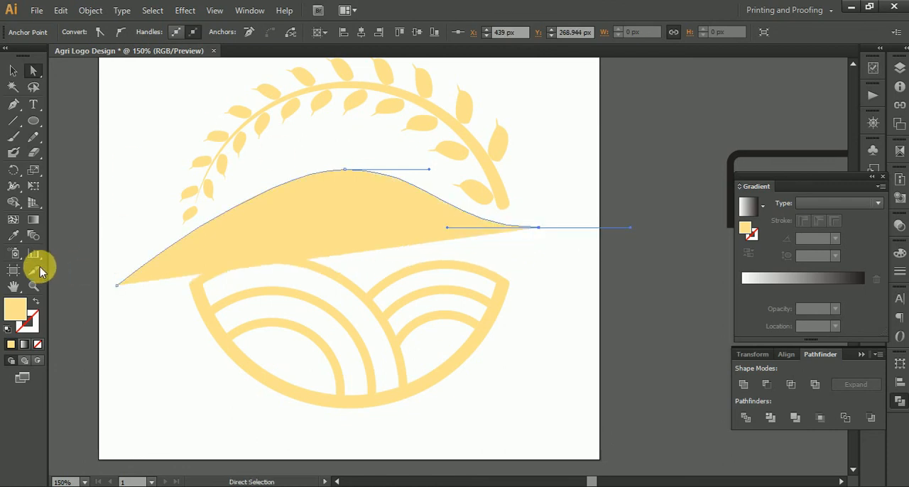
Step: Turn the wavy path into an unfilled yellow outline and place a copy of it slightly below
left_click(40, 303)
left_click(13, 71)
left_click(543, 233)
left_click_drag(531, 225, 529, 273)
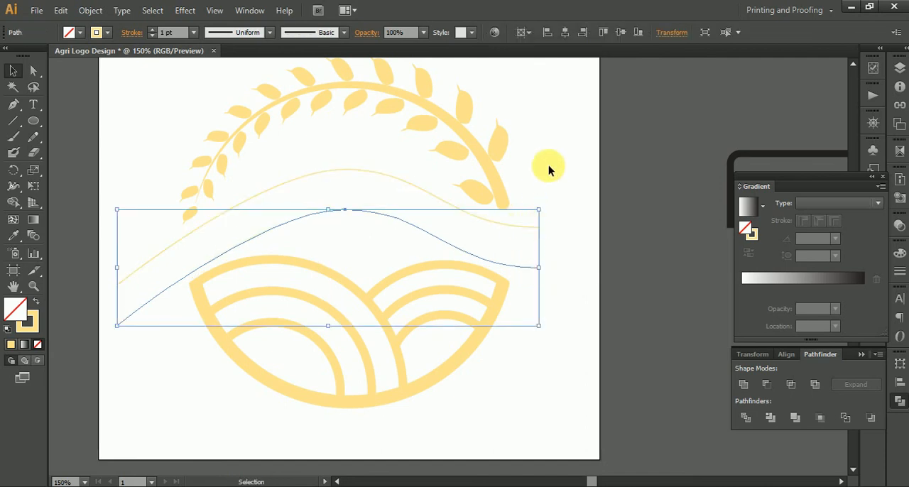
Step: Nudge the grain arc up a little and move the upper wavy line higher to widen the gap between the two lines
left_click(549, 165)
scroll(550, 199, "up", 2)
left_click(482, 243)
key("Up")
key("Up")
key("Up")
key("Up")
key("Up")
key("Up")
key("Up")
key("Up")
key("Up")
key("Up")
key("Up")
key("Up")
key("Up")
key("Up")
key("Up")
key("Up")
key("Up")
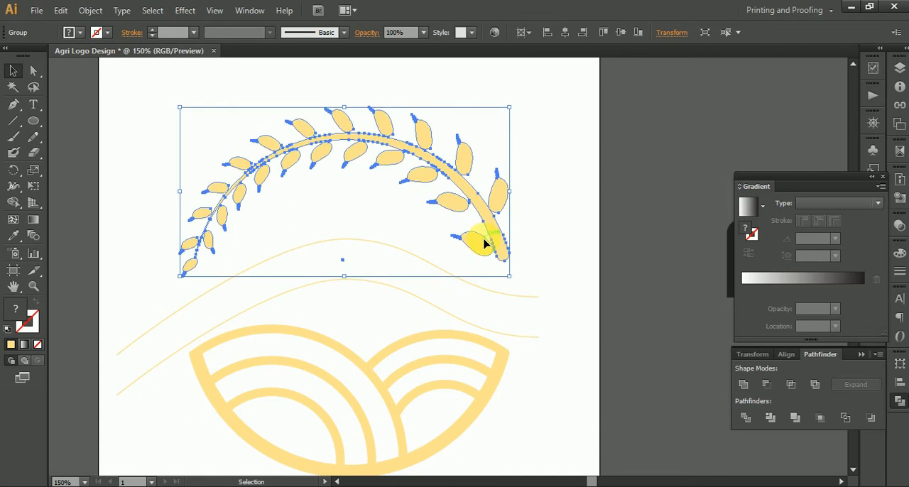
key("Up")
key("Up")
left_click(539, 295)
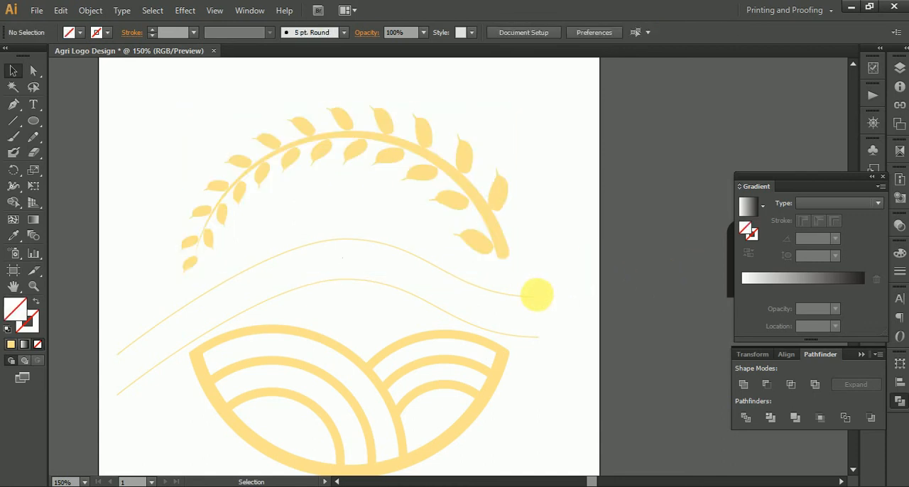
left_click_drag(535, 301, 532, 273)
left_click(545, 298)
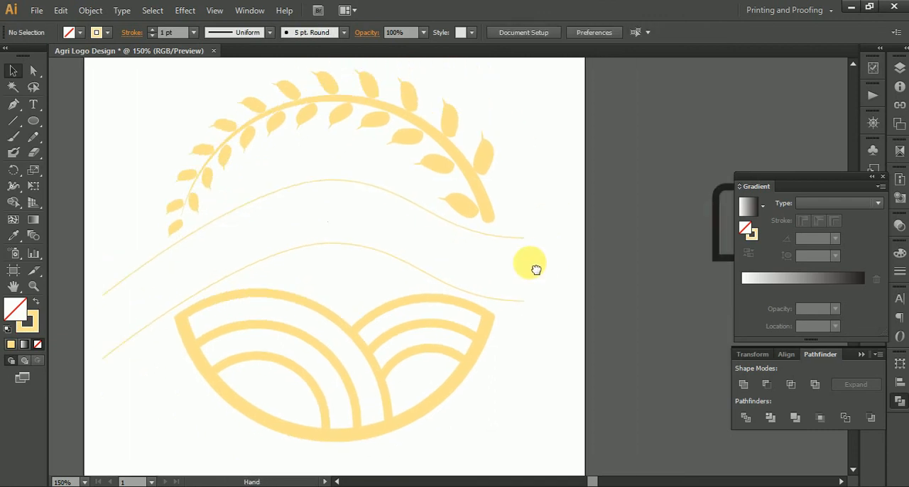
Step: Draw a yellow circle over the artwork and scale it so its lower edge follows the field shape's outer curve
left_click(254, 291)
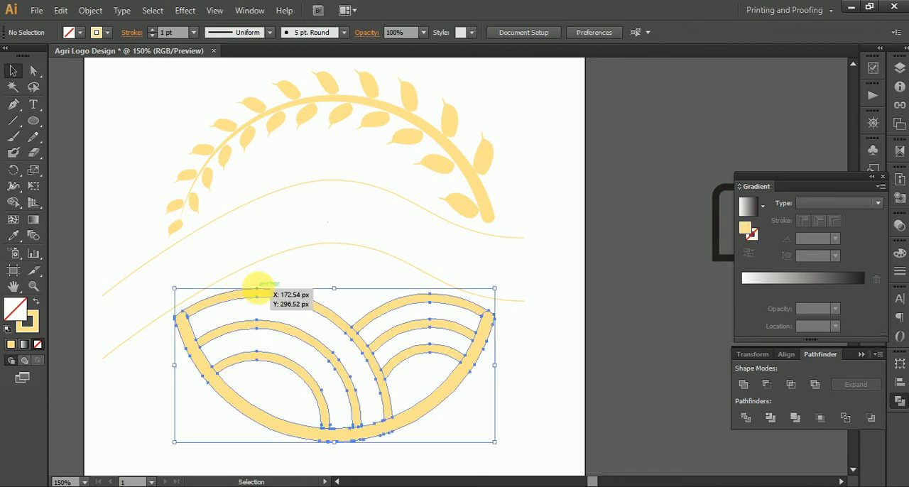
left_click(33, 121)
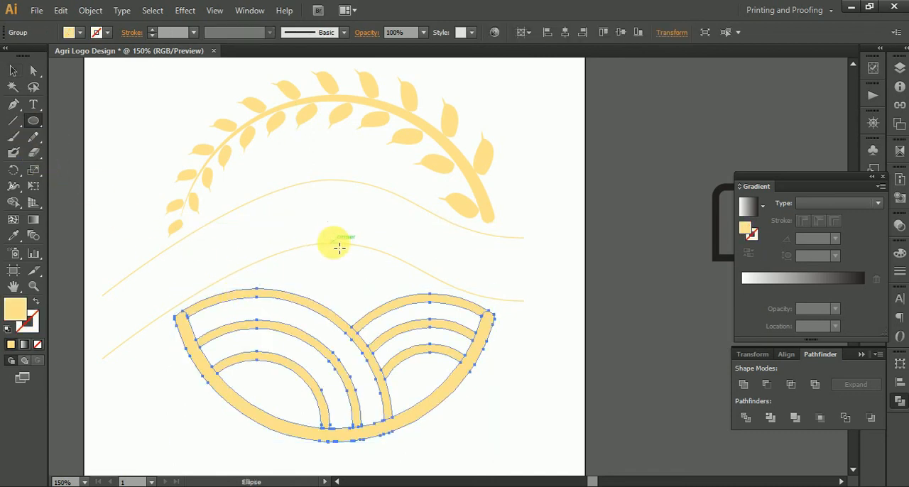
left_click_drag(347, 228, 507, 298)
left_click(12, 71)
left_click_drag(313, 235, 307, 287)
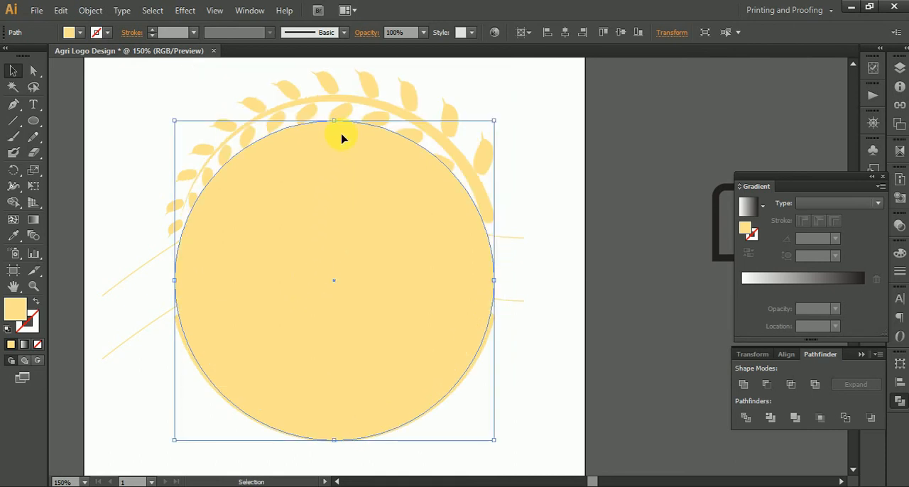
left_click_drag(338, 127, 334, 105)
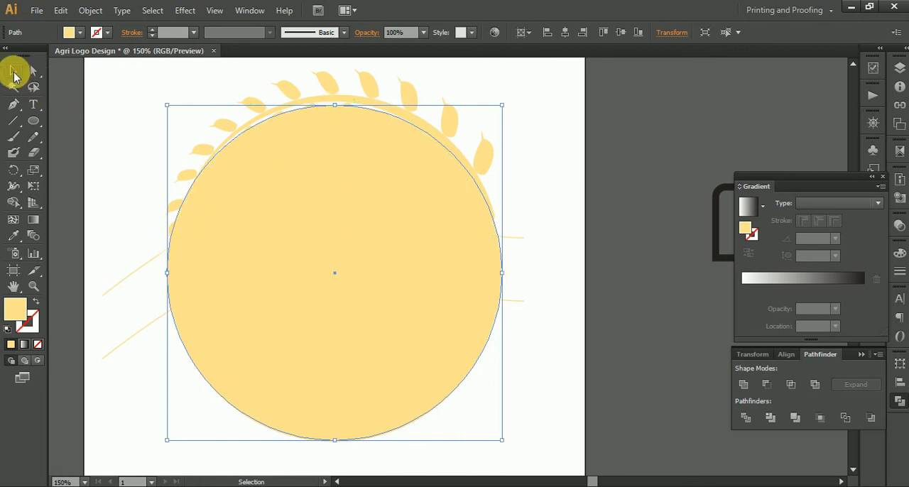
Step: Select the circle with both wavy lines and separate the band between the lines using the Shape Builder
left_click(140, 235)
left_click_drag(147, 351, 148, 350)
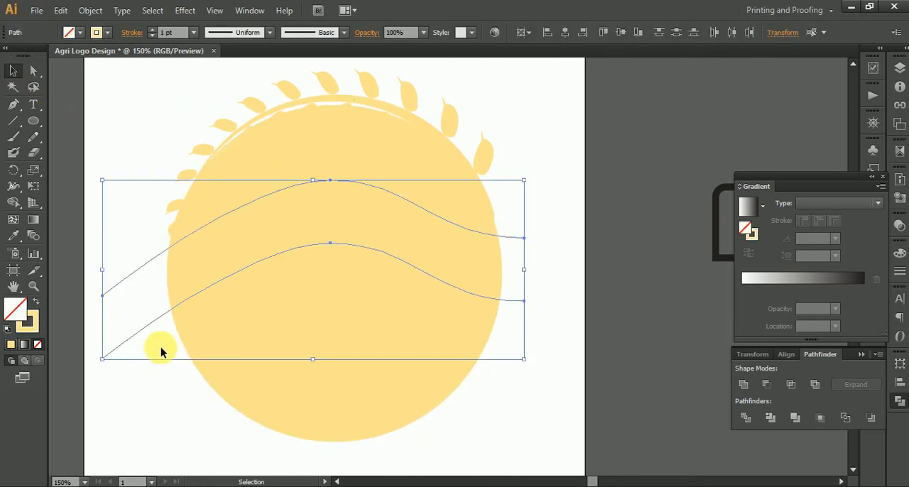
left_click(443, 199, "shift")
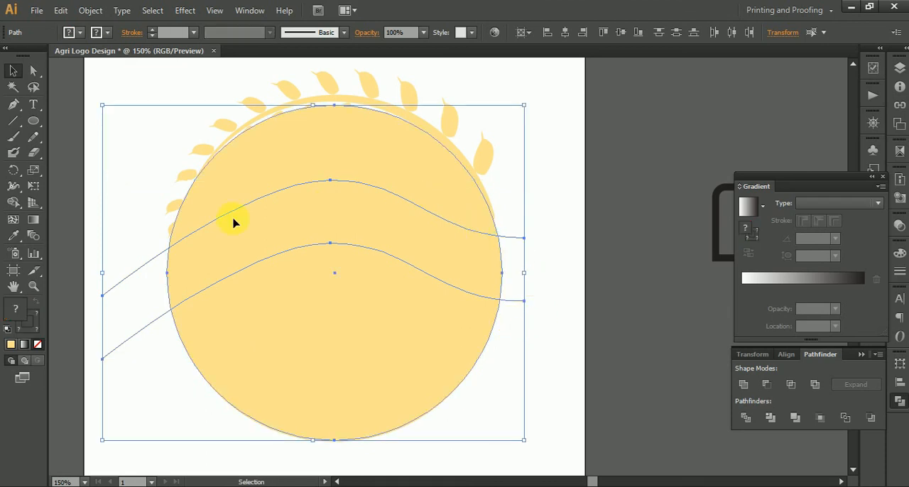
left_click(13, 203)
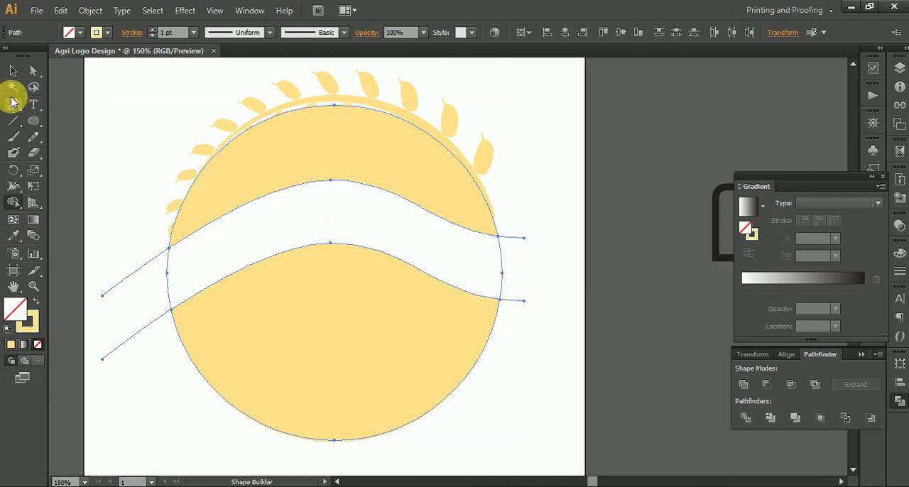
Step: Delete the circle pieces above and below the wavy band
left_click(33, 71)
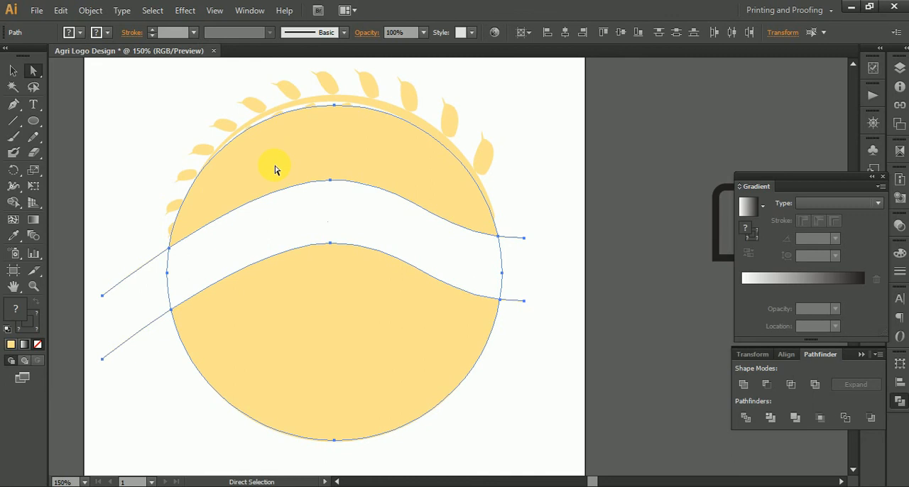
left_click(427, 164)
key("Delete")
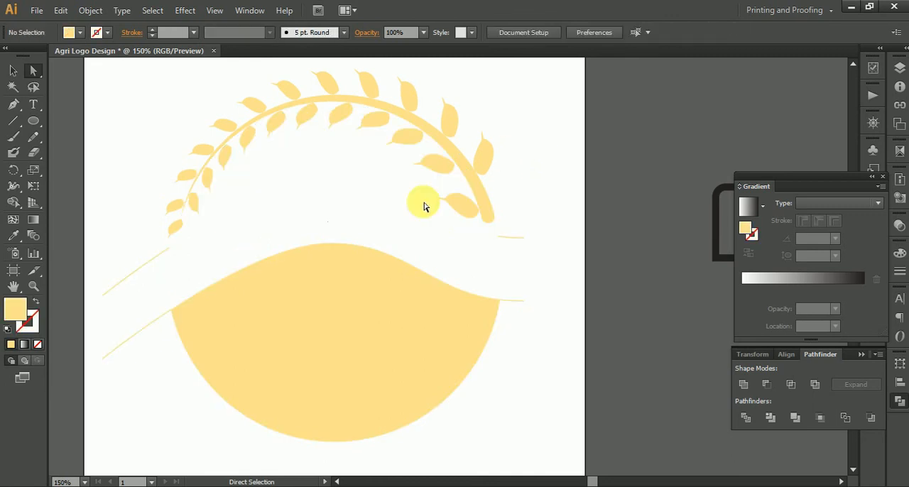
left_click(386, 334)
key("Delete")
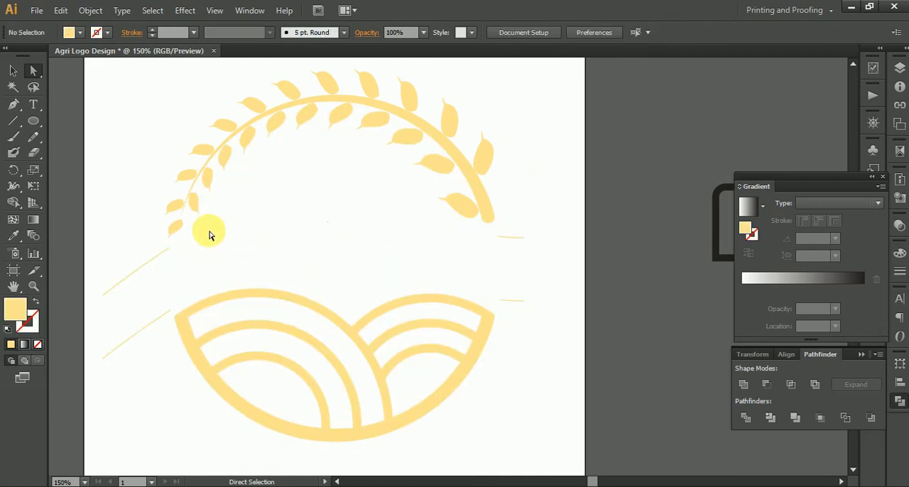
Step: Delete the leftover line ends sticking out on both sides of the wavy band
left_click_drag(128, 255, 156, 365)
left_click_drag(542, 342, 513, 189)
key("Delete")
key("Delete")
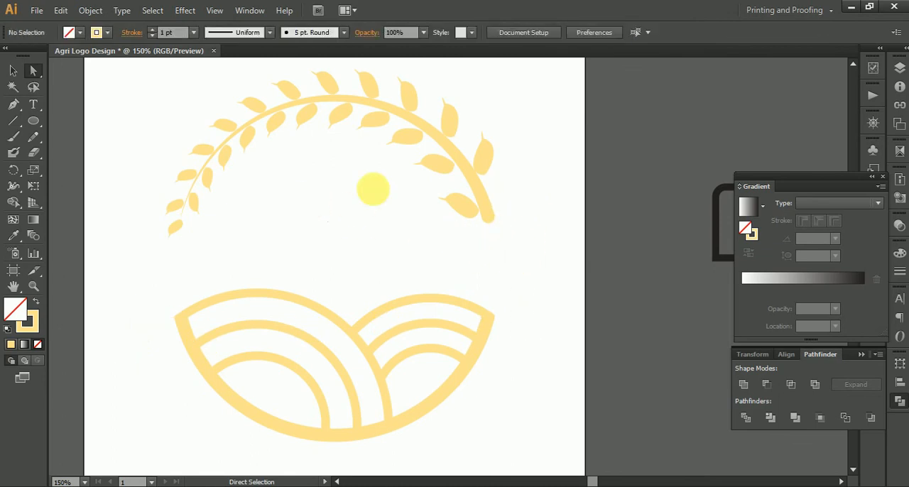
Step: Fill the wavy band with the yellow sampled from the field shape and clear the selection
left_click(361, 182)
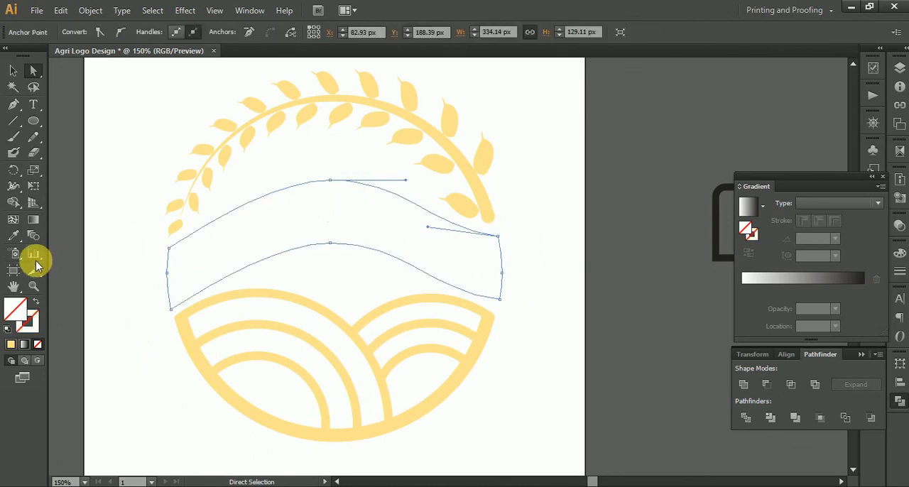
left_click(14, 236)
left_click(189, 343)
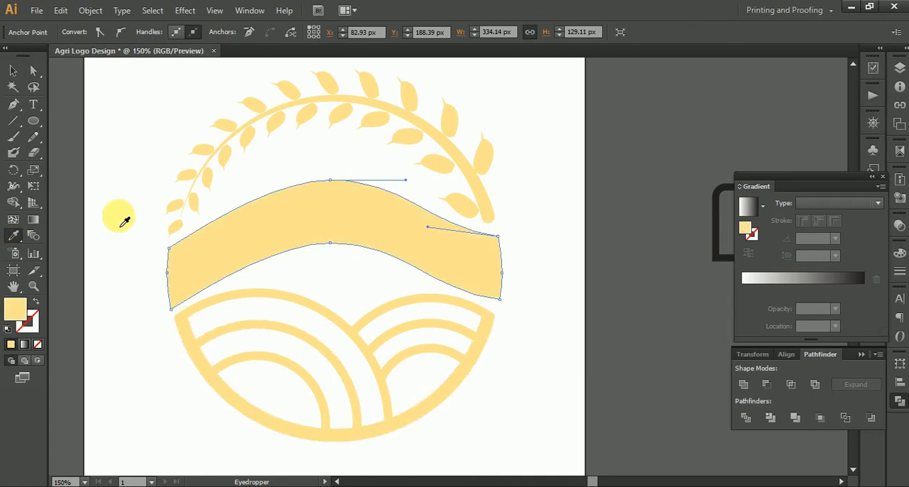
left_click(13, 70)
left_click(158, 110)
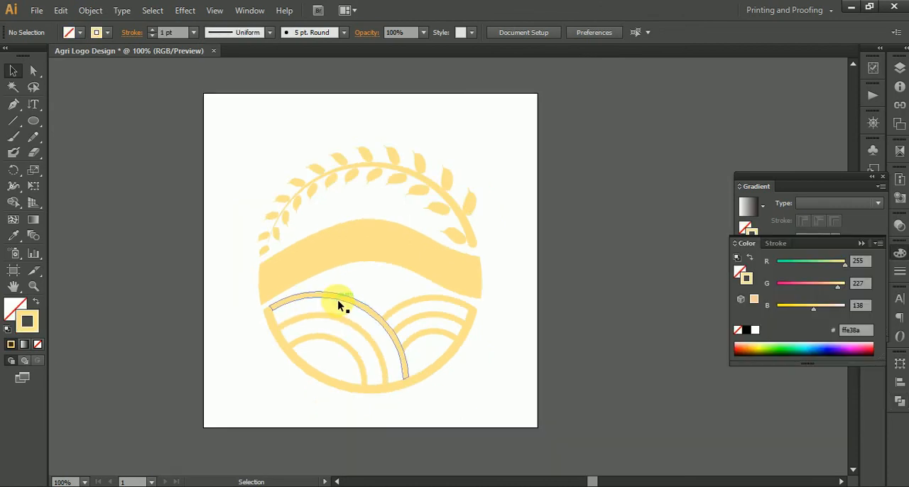
scroll(340, 299, "up", 1)
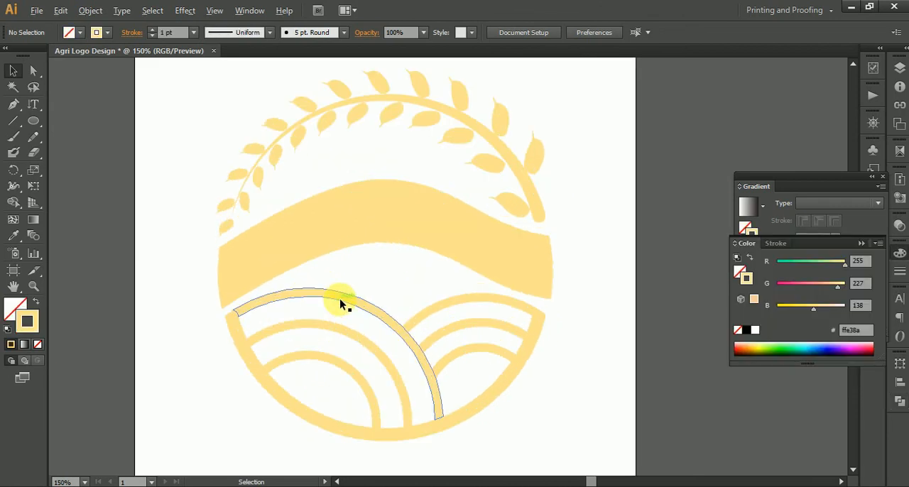
Step: Inspect the whole logo artwork and the anchor points at the wavy band's left end
scroll(462, 301, "down", 1)
left_click_drag(267, 150, 568, 408)
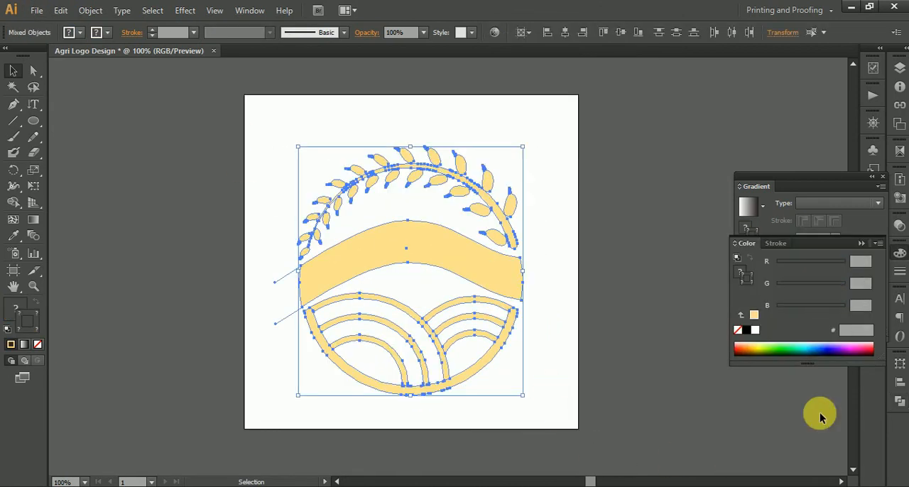
left_click(598, 417)
left_click(381, 264)
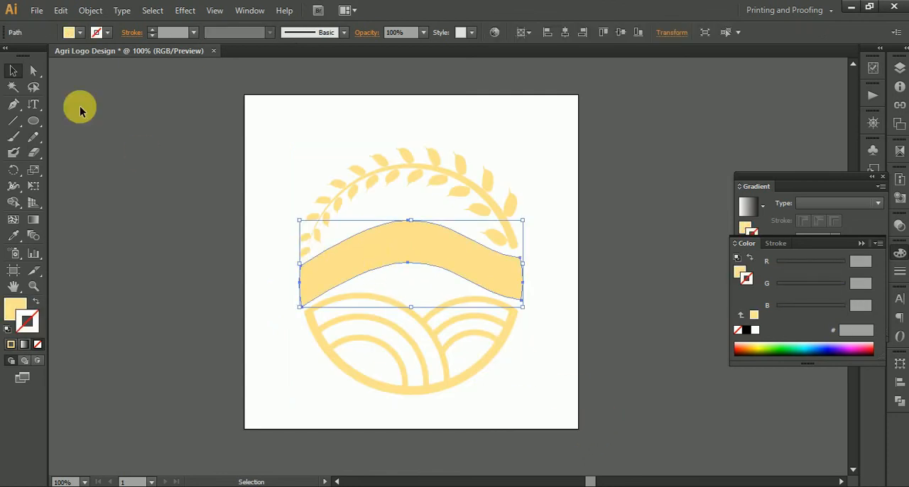
left_click(34, 70)
left_click(230, 234)
left_click(301, 271)
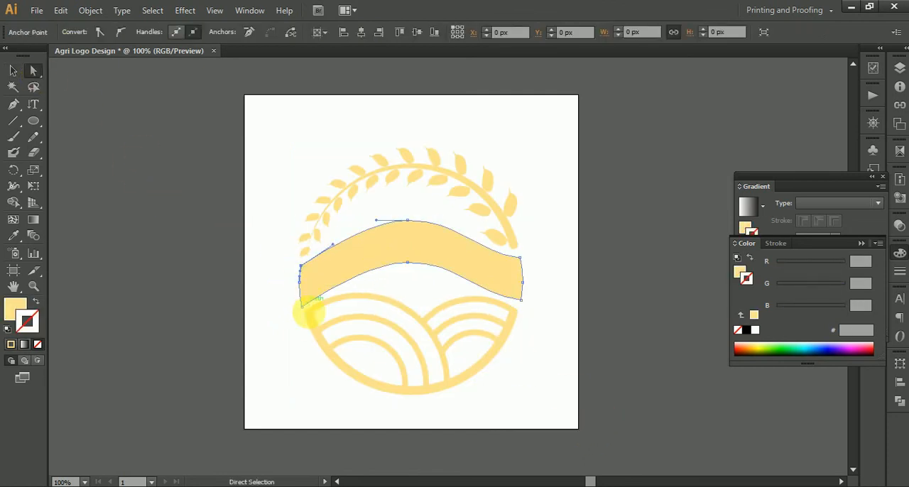
Step: Check the logo's paths in outline view with nothing selected and return to the preview view
key("ctrl+y")
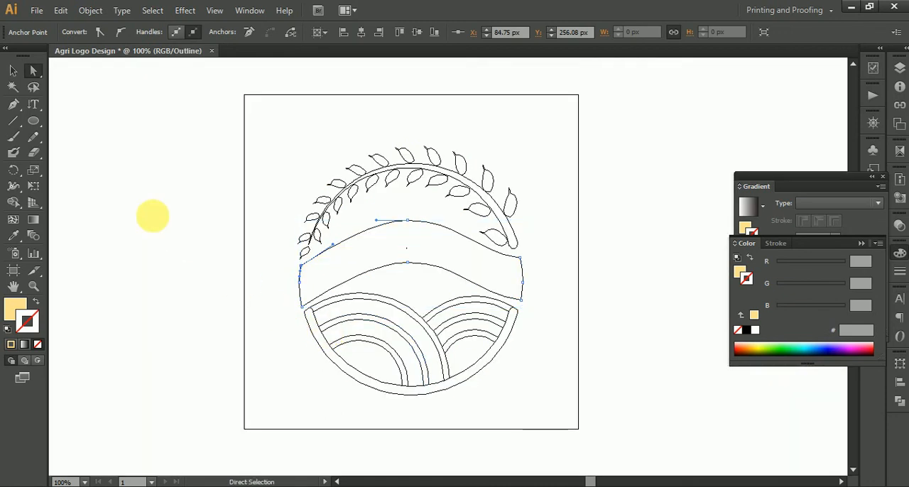
left_click(12, 73)
left_click(160, 151)
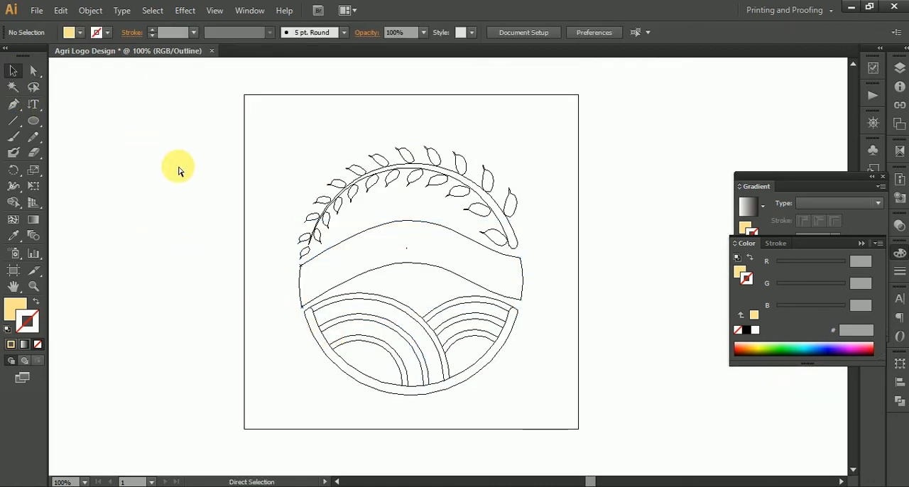
key("ctrl+y")
Step: Select the whole logo artwork and remove its stroke
left_click_drag(233, 123, 604, 430)
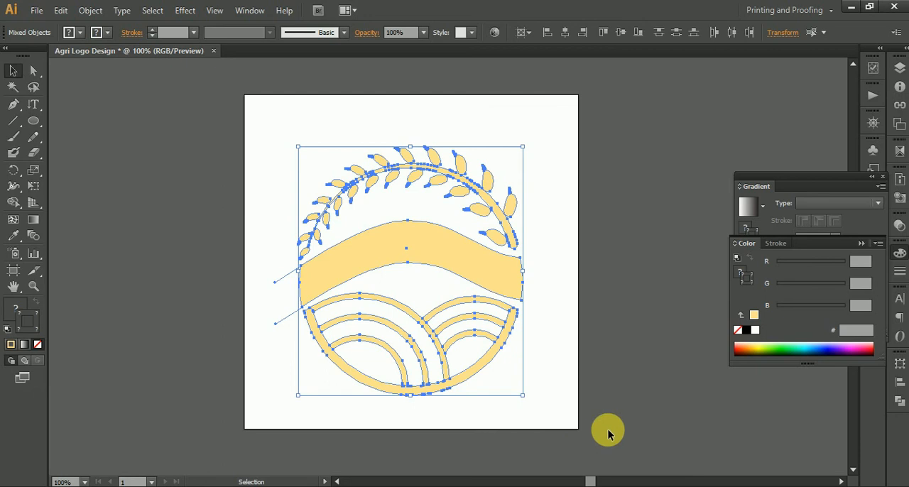
left_click(748, 206)
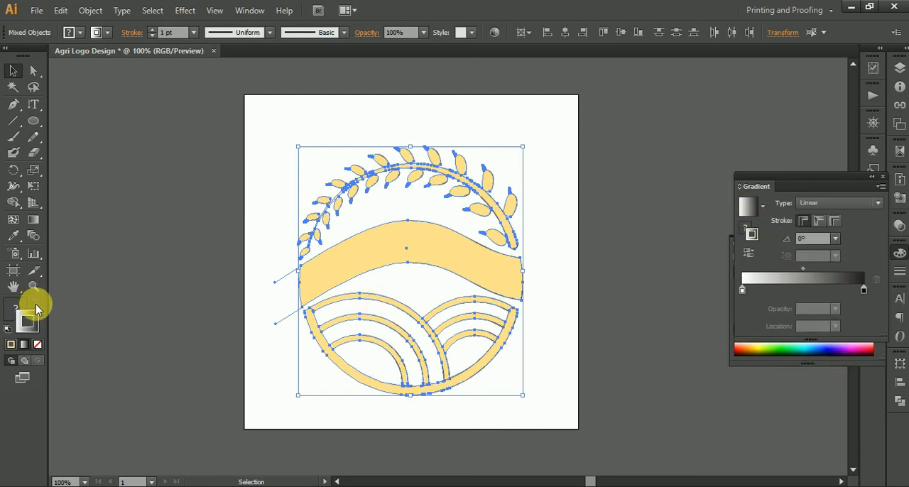
left_click(12, 346)
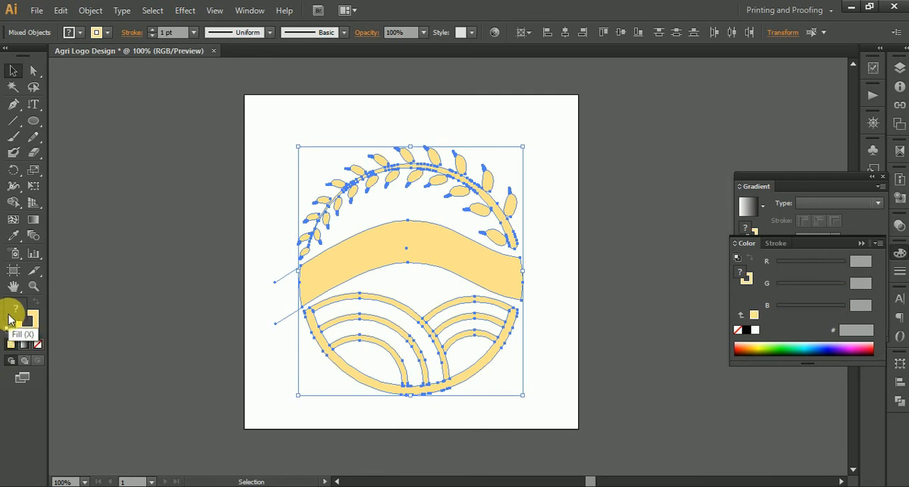
left_click(34, 329)
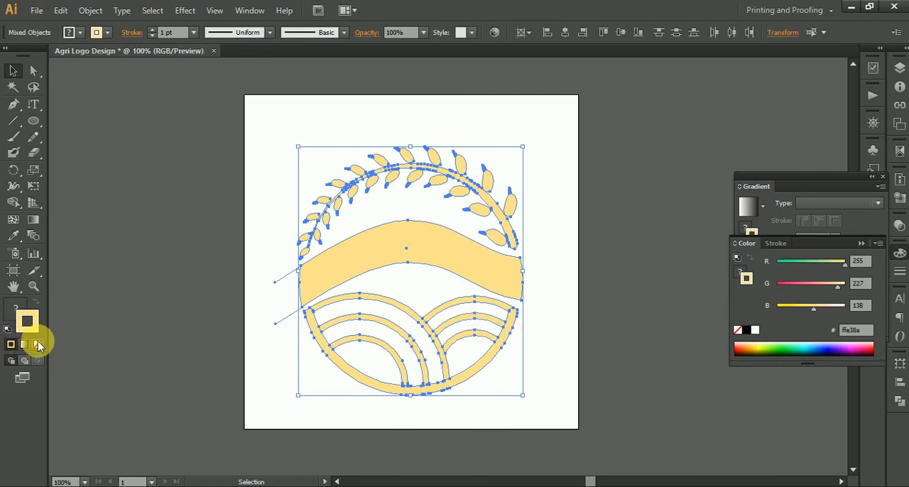
left_click(38, 345)
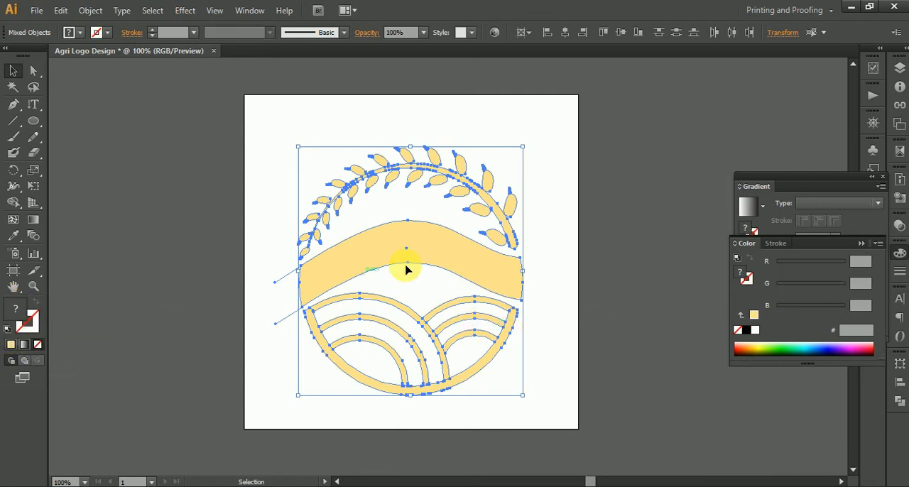
Step: Fill the selected logo with a linear gradient and set its end colour stop to the RGB amber ffb900
left_click(747, 206)
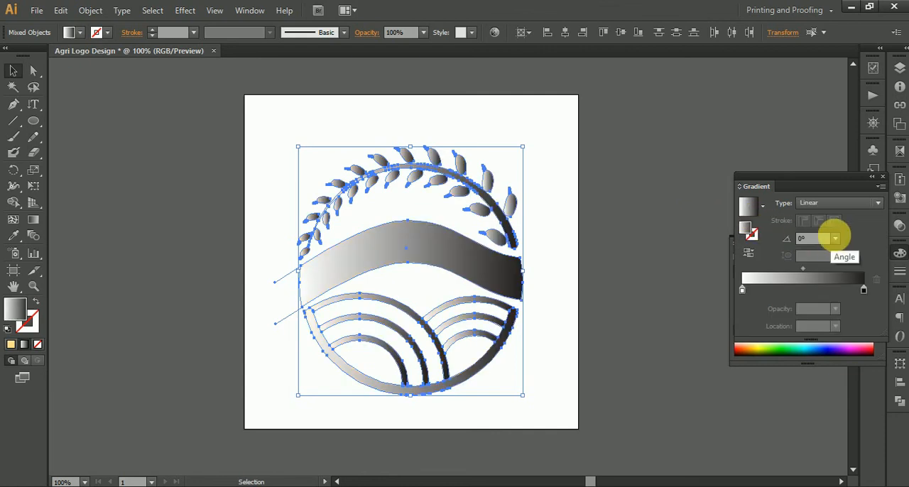
left_click(842, 207)
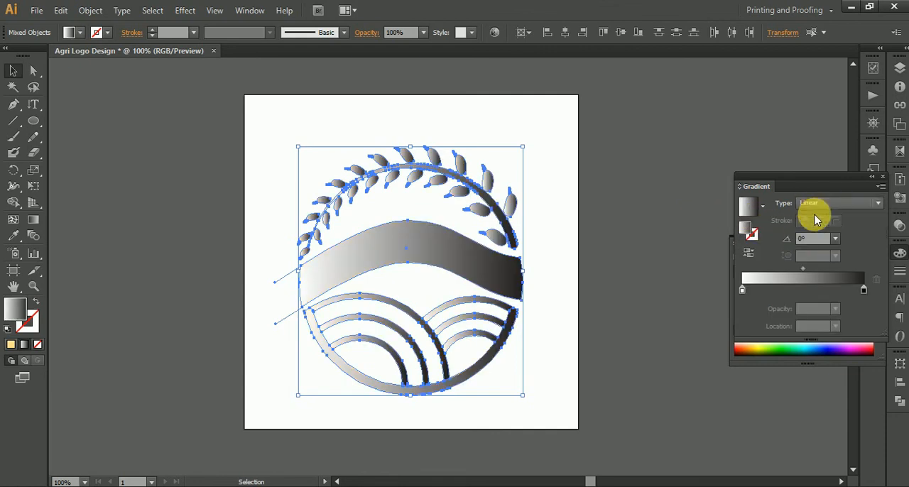
left_click(812, 211)
left_click(865, 291)
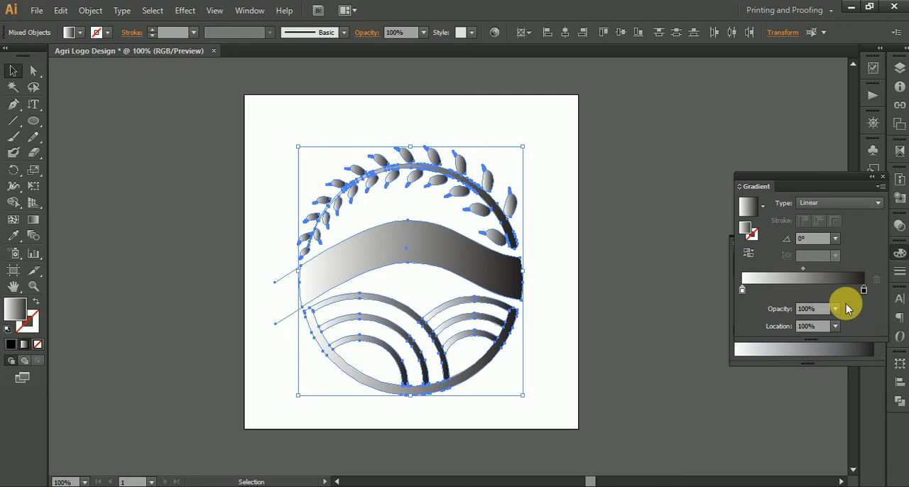
double_click(864, 291)
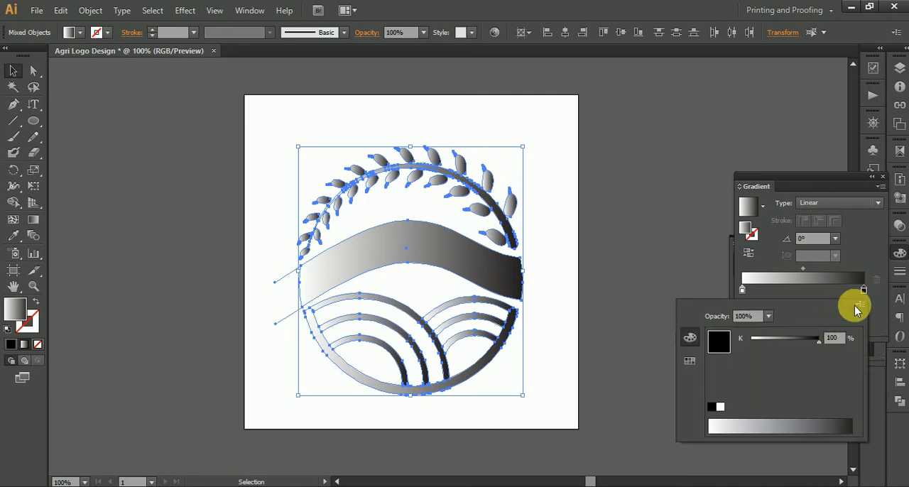
left_click(861, 306)
left_click(806, 328)
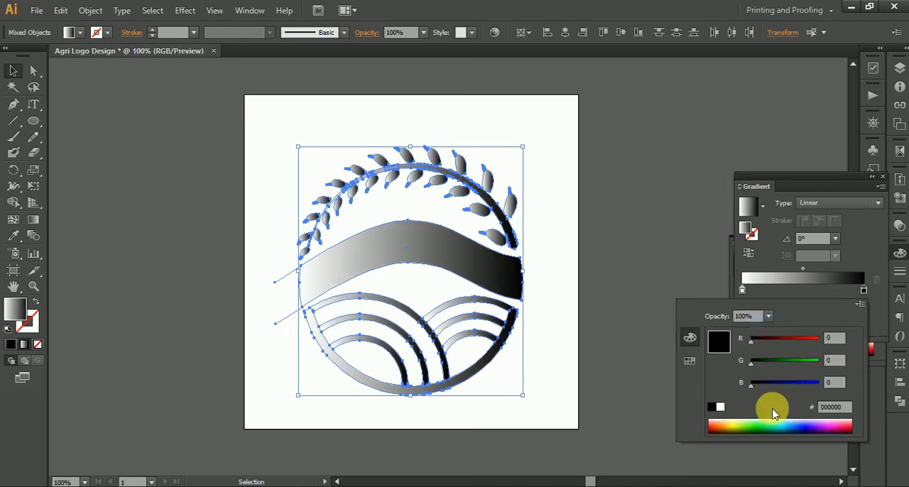
left_click(730, 430)
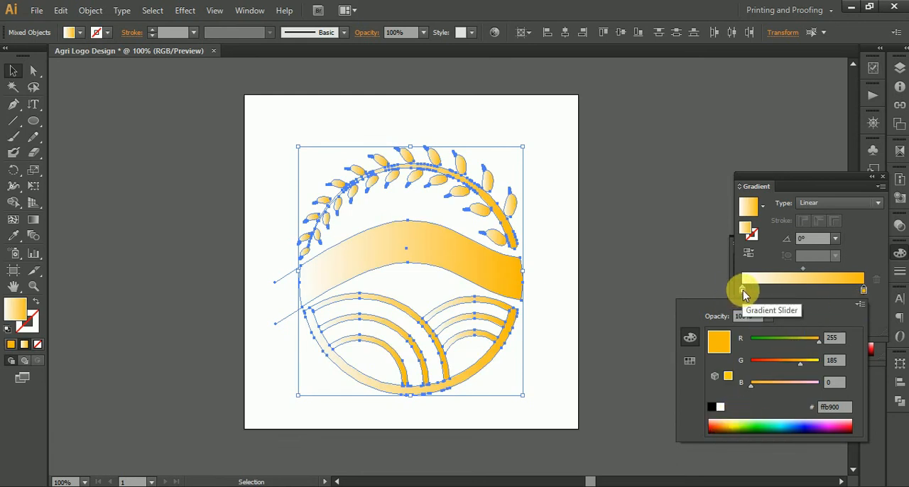
Step: Set the gradient's start colour stop to the RGB light orange ffa470 and clear the selection
left_click(743, 290)
double_click(743, 290)
left_click(861, 306)
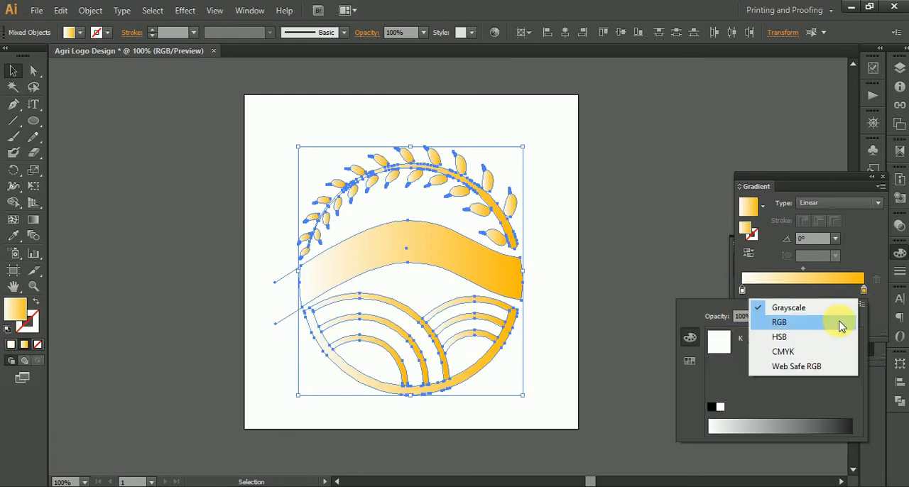
left_click(803, 326)
left_click_drag(753, 388, 795, 368)
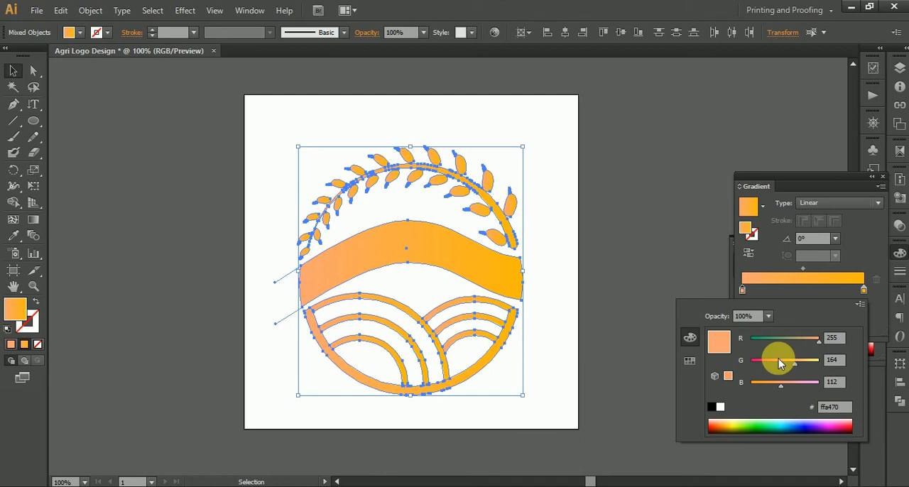
left_click(268, 163)
left_click(267, 163)
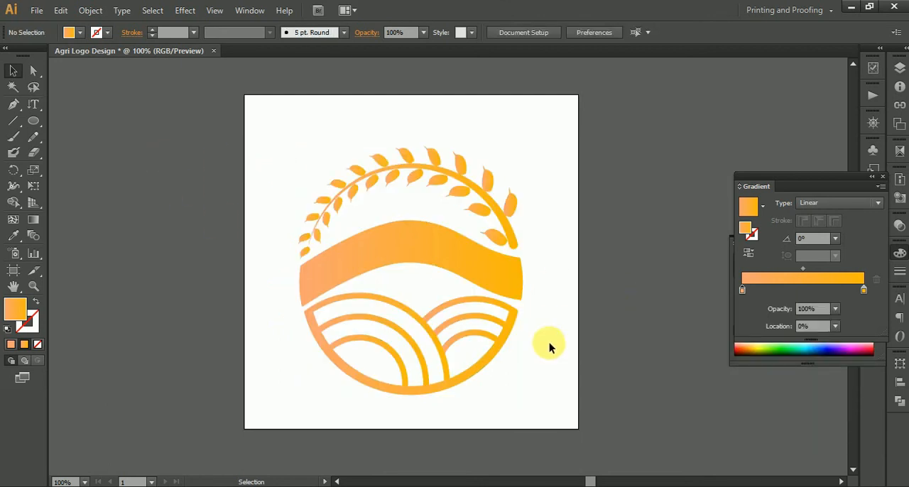
Step: Examine the gradient-filled logo up close and as a whole, including the field lines and the wavy band
scroll(449, 367, "up", 2)
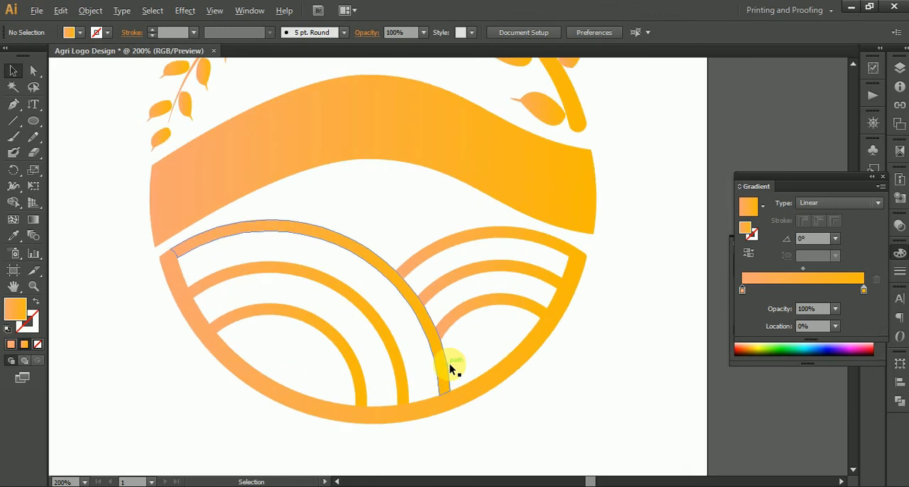
scroll(450, 367, "down", 1)
scroll(473, 209, "up", 1)
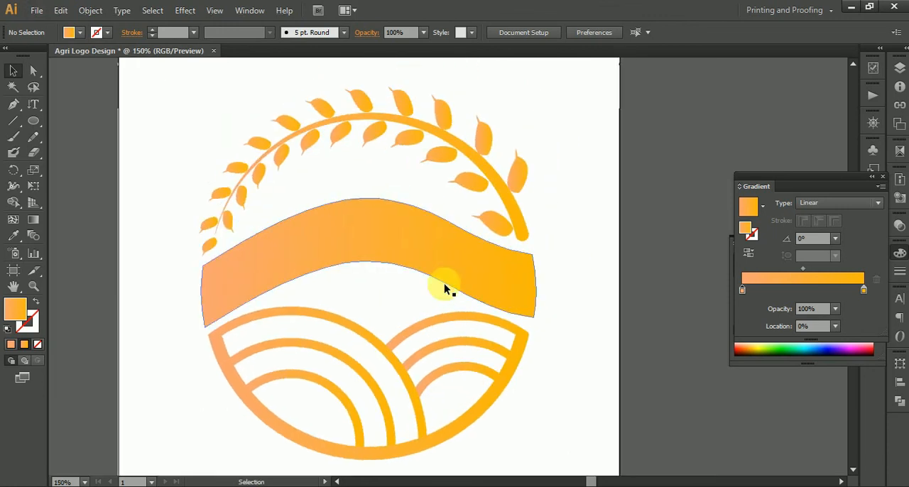
scroll(457, 310, "down", 1)
key("a")
left_click_drag(282, 148, 569, 436)
key("v")
left_click(535, 387)
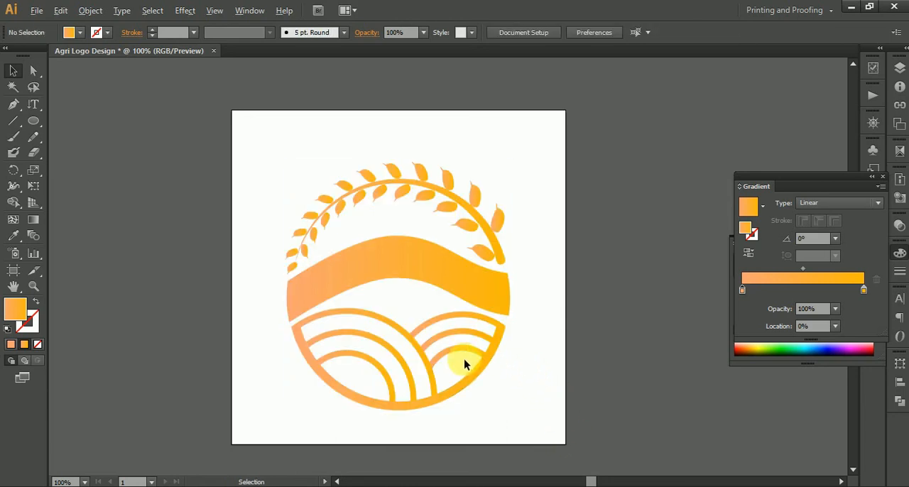
scroll(464, 359, "up", 1)
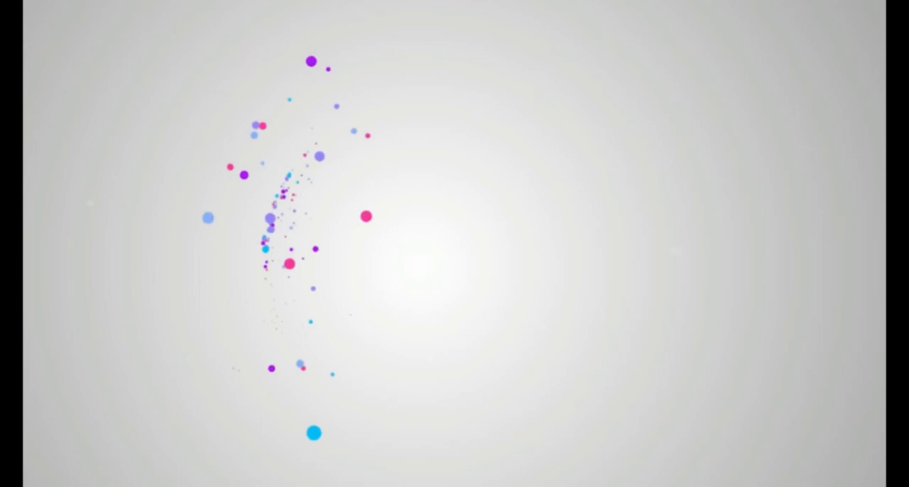